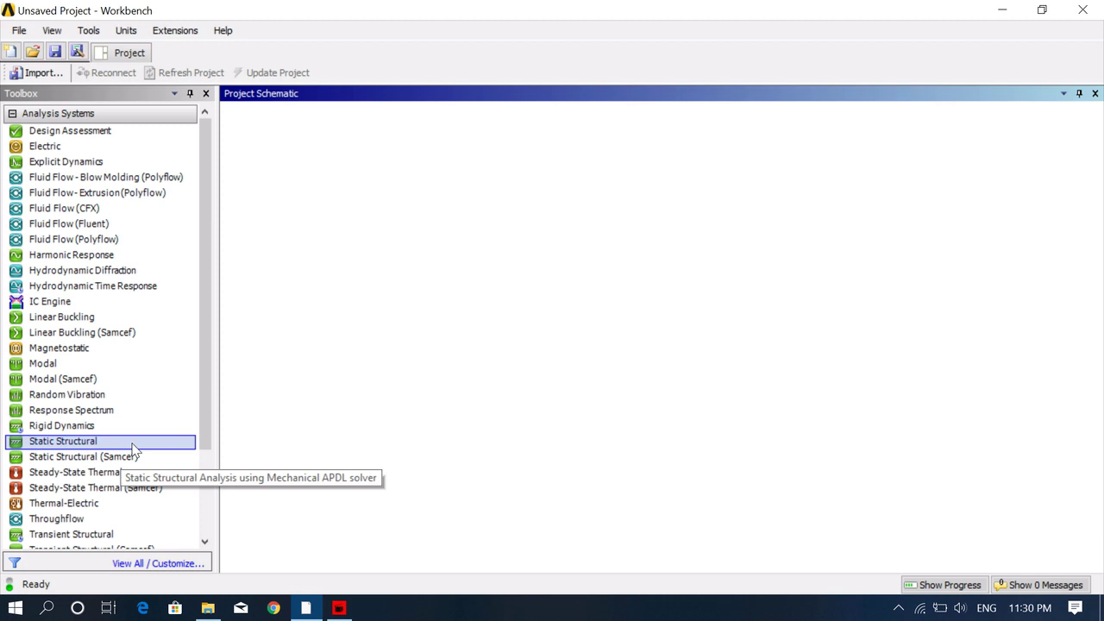
Create a Static Structural analysis system and open the General Materials source in its engineering data
{"action": "double_click", "coordinate": [132, 443]}
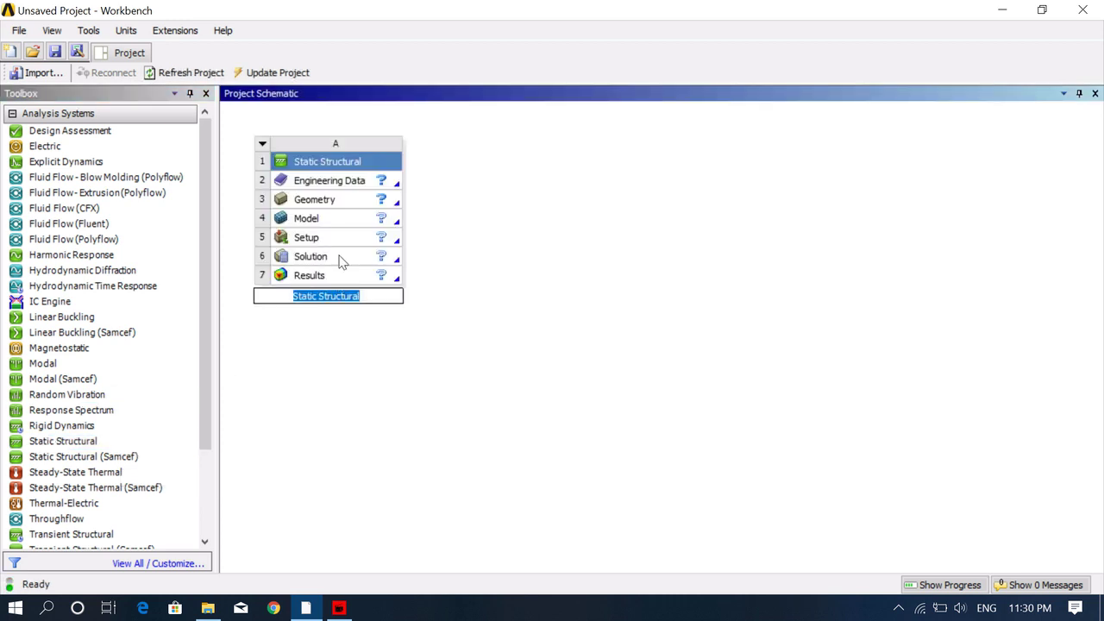
{"action": "double_click", "coordinate": [373, 183]}
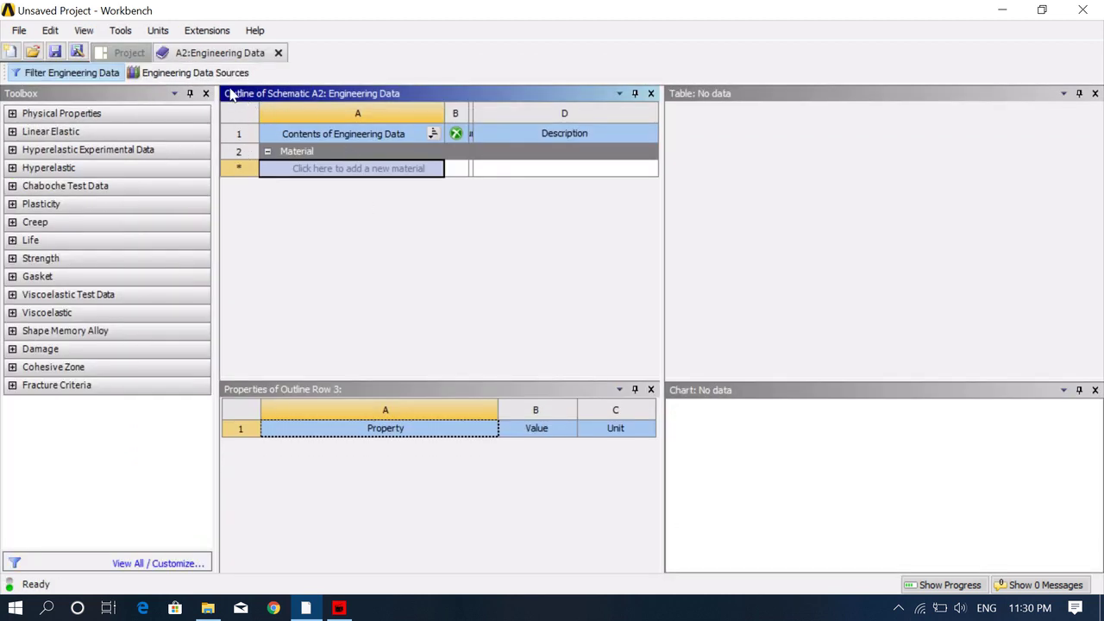
{"action": "left_click", "coordinate": [183, 75]}
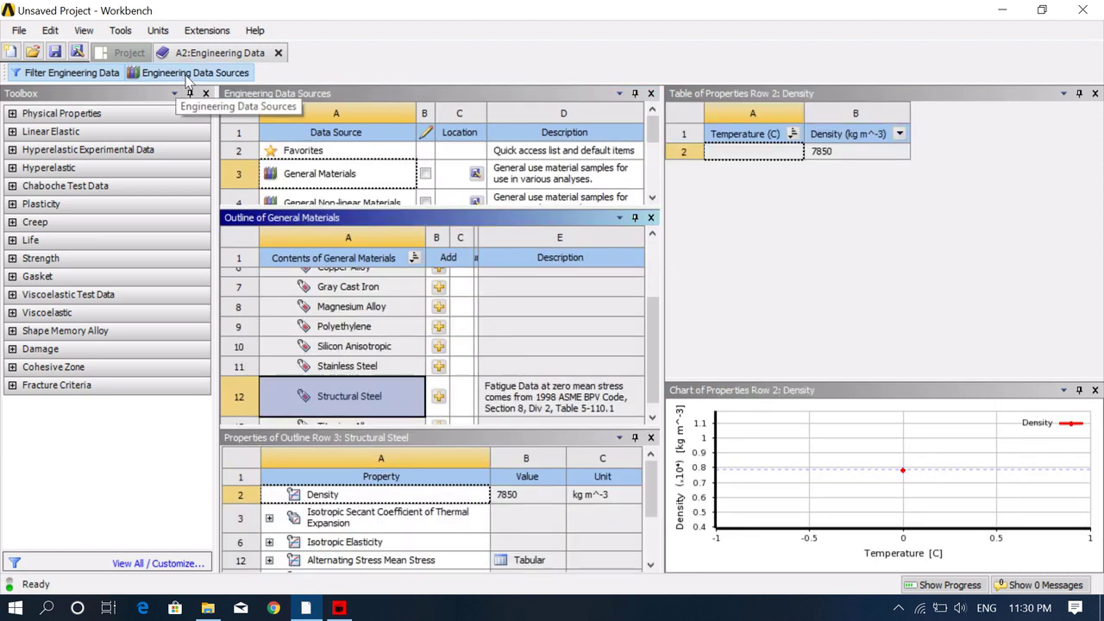
{"action": "left_click", "coordinate": [328, 175]}
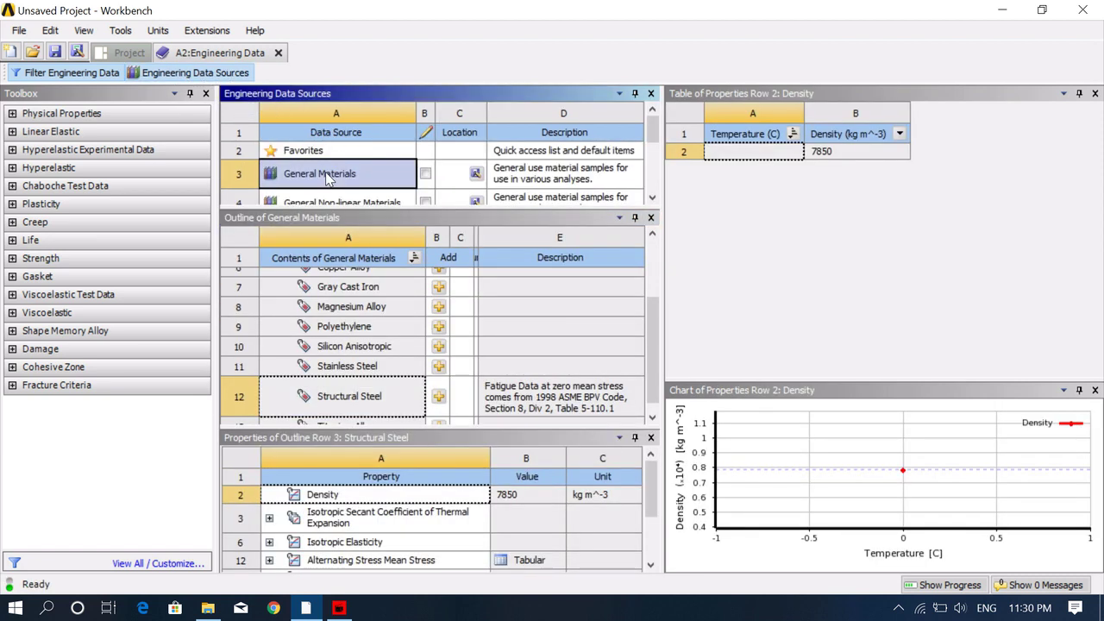
Add Aluminum Alloy, Structural Steel and Gray Cast Iron from General Materials to the analysis's engineering data
{"action": "scroll", "coordinate": [347, 322], "scroll_direction": "up", "scroll_amount": 3}
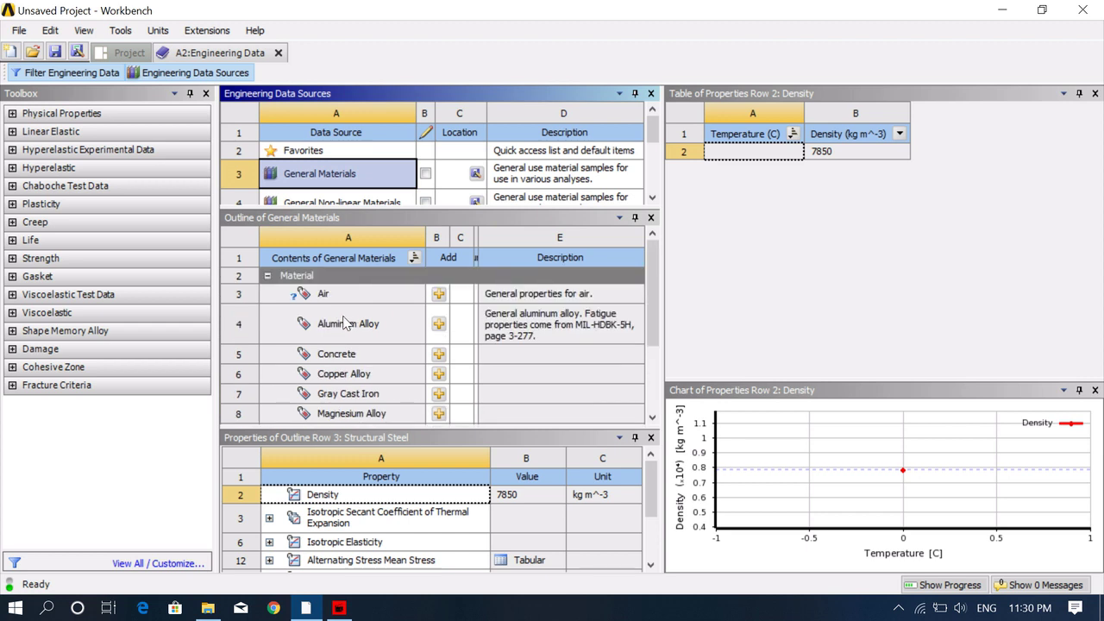
{"action": "scroll", "coordinate": [343, 325], "scroll_direction": "down", "scroll_amount": 2}
{"action": "scroll", "coordinate": [343, 325], "scroll_direction": "up", "scroll_amount": 2}
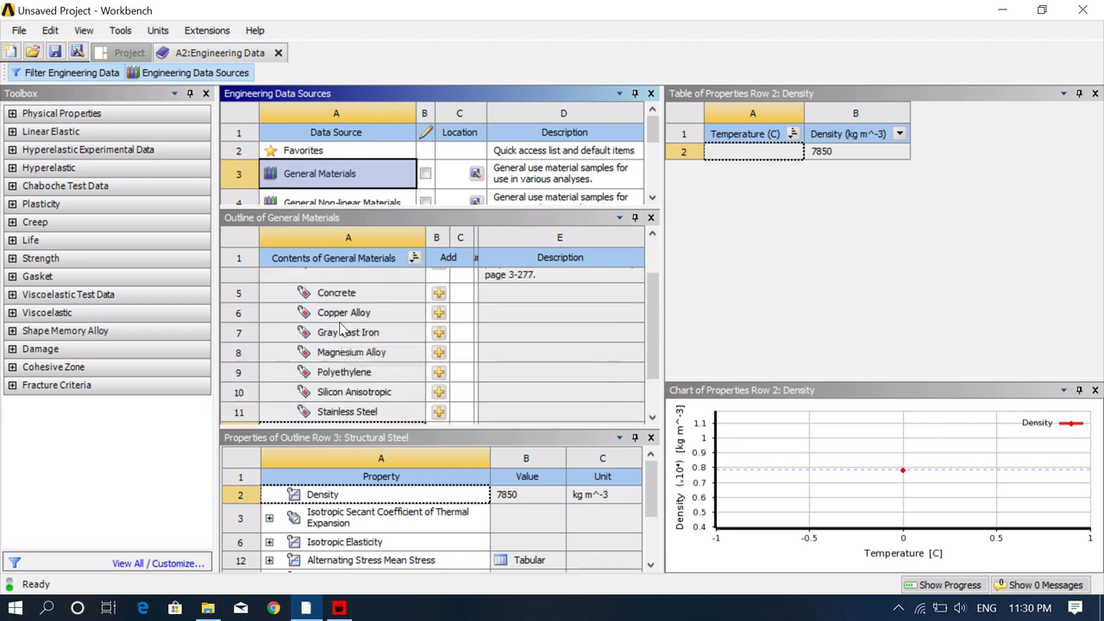
{"action": "scroll", "coordinate": [328, 345], "scroll_direction": "up", "scroll_amount": 2}
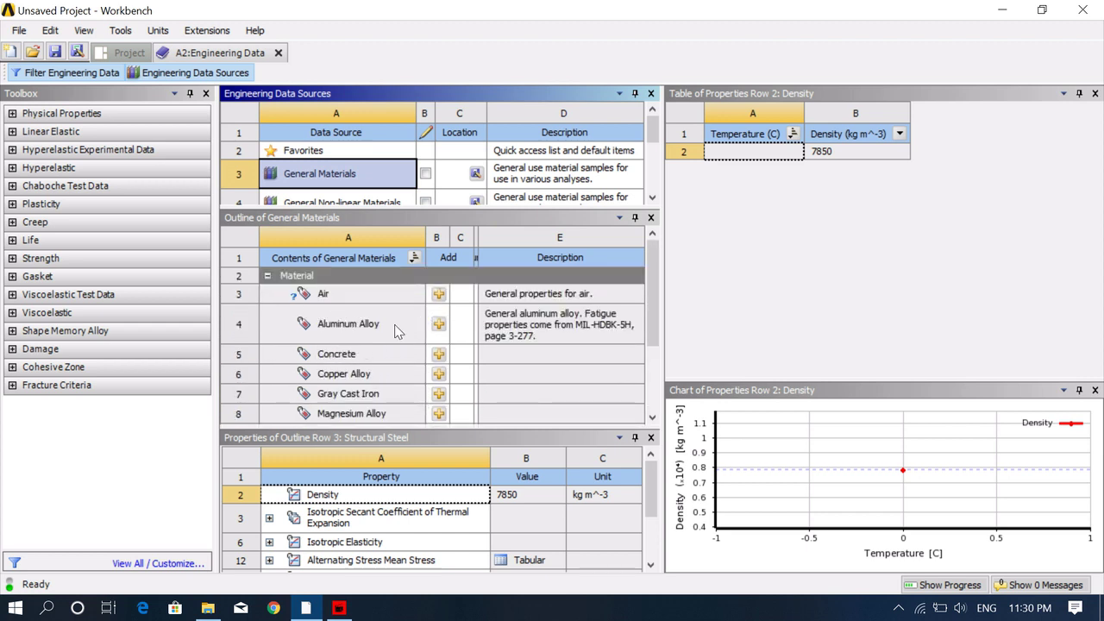
{"action": "left_click", "coordinate": [439, 324]}
{"action": "scroll", "coordinate": [414, 352], "scroll_direction": "down", "scroll_amount": 3}
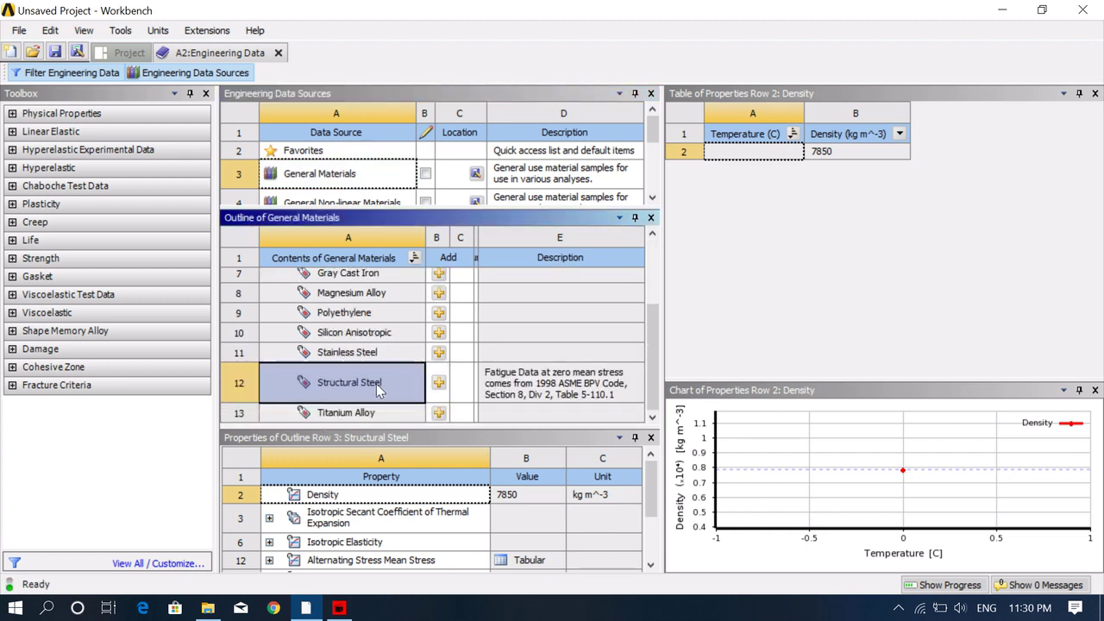
{"action": "left_click", "coordinate": [438, 385]}
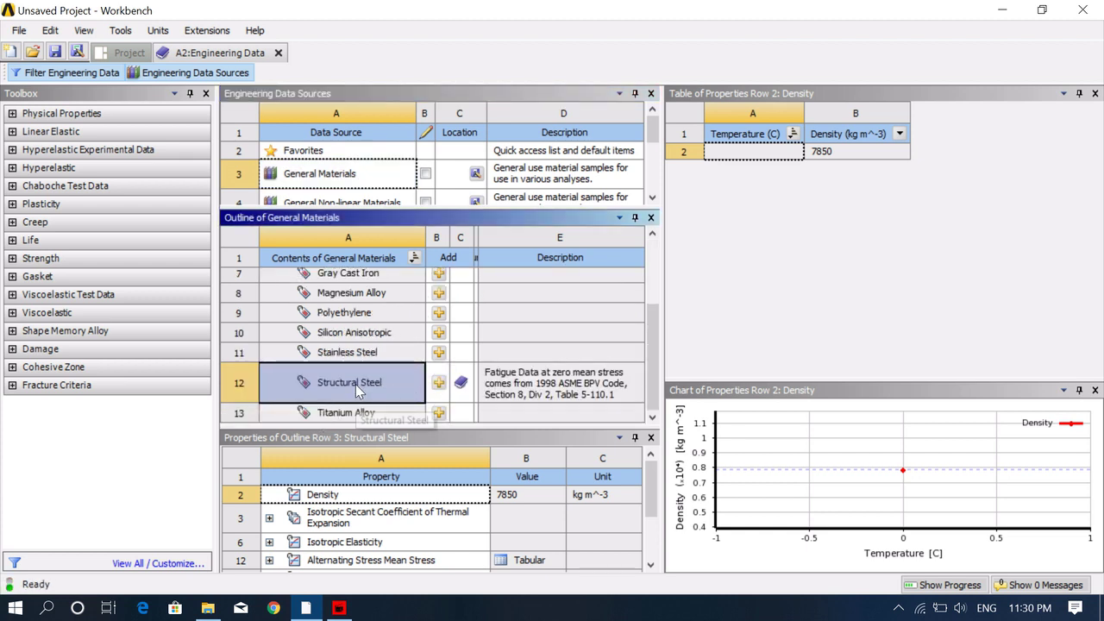
{"action": "left_click", "coordinate": [438, 275]}
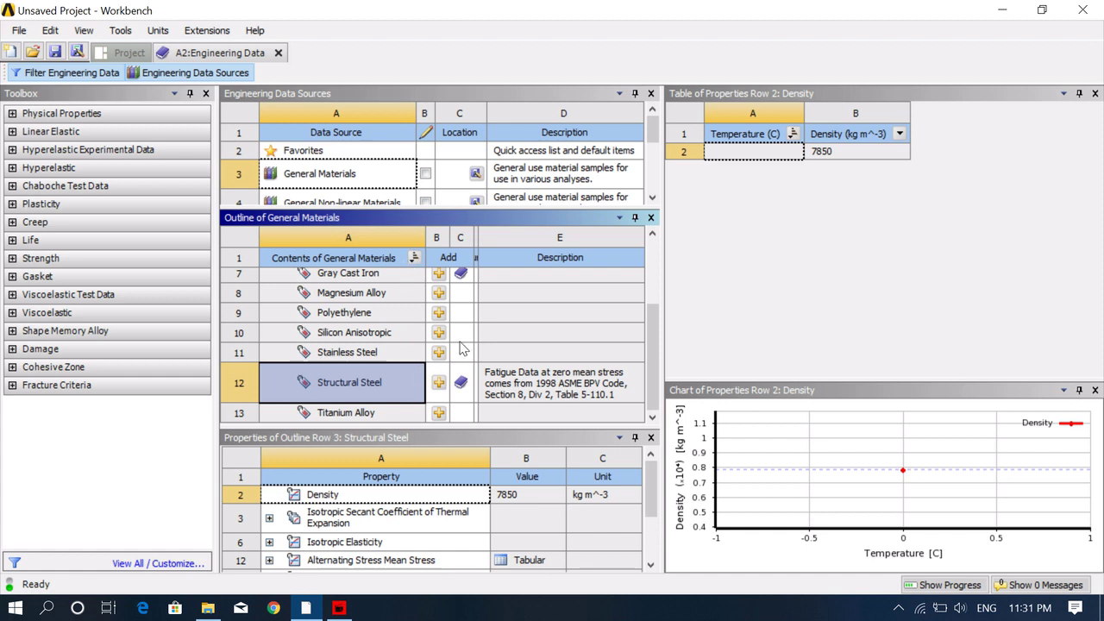
{"action": "scroll", "coordinate": [439, 387], "scroll_direction": "up", "scroll_amount": 2}
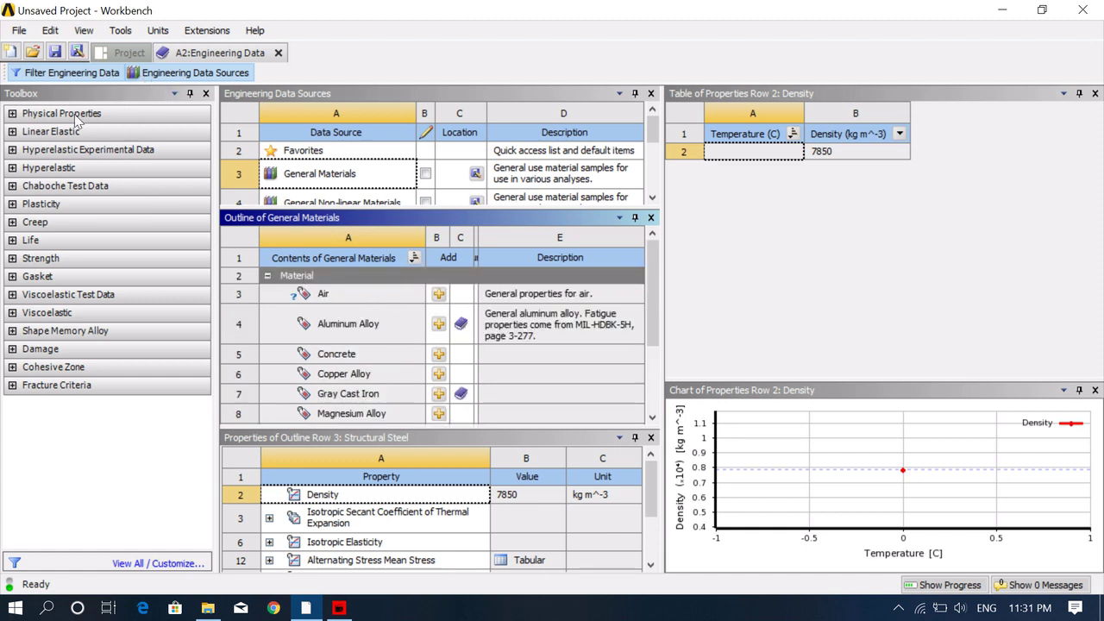
Return to the project schematic and open the options for the Static Structural system's Geometry cell
{"action": "left_click", "coordinate": [130, 53]}
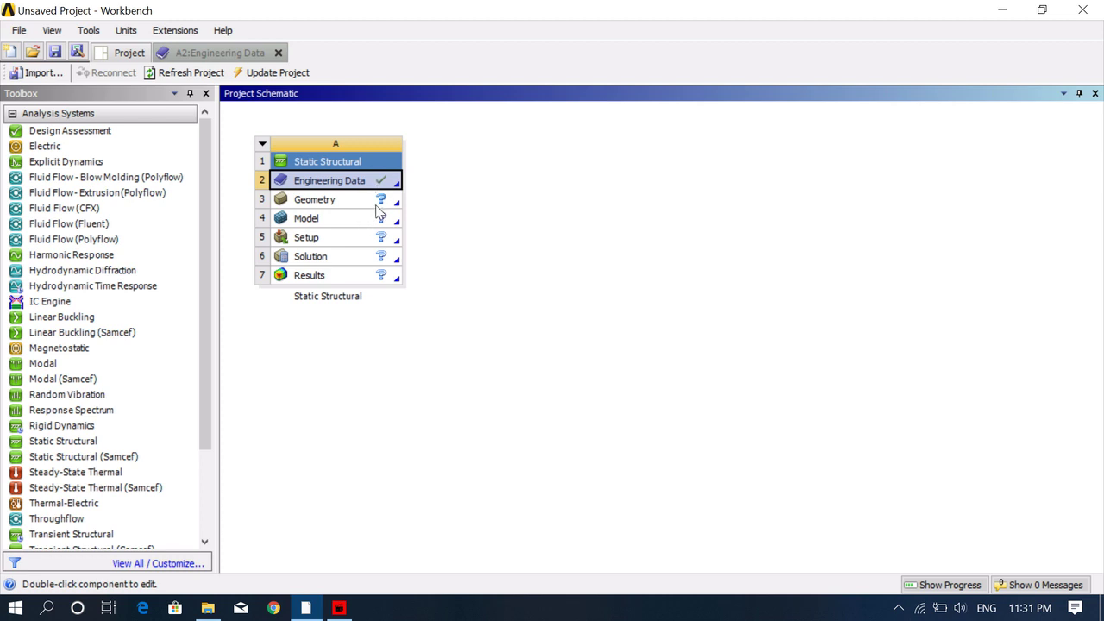
{"action": "left_click", "coordinate": [383, 201]}
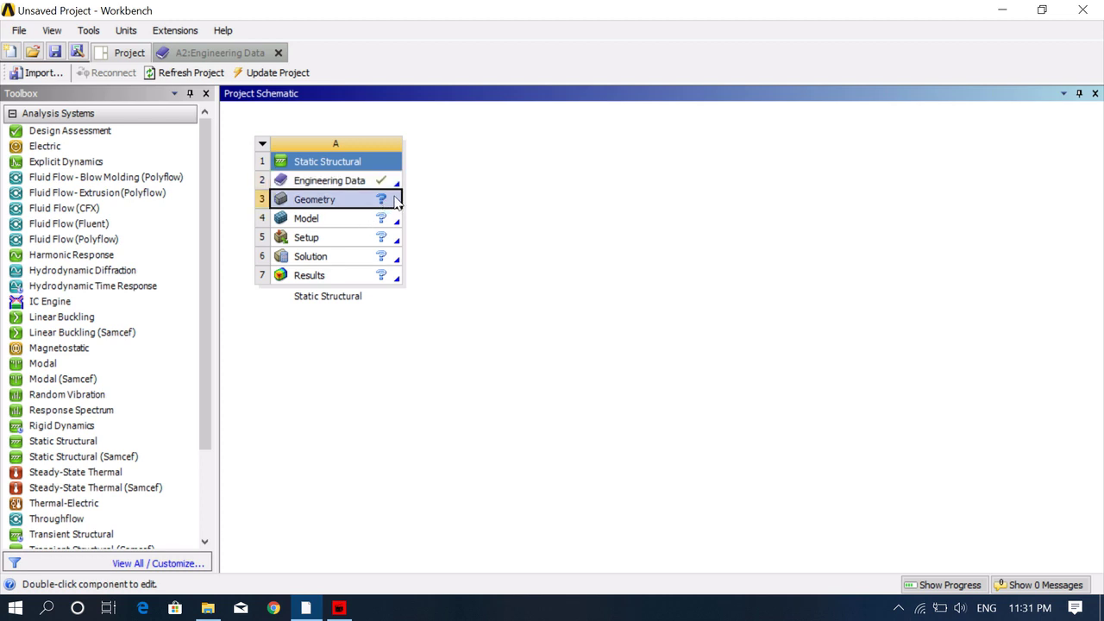
{"action": "right_click", "coordinate": [396, 200]}
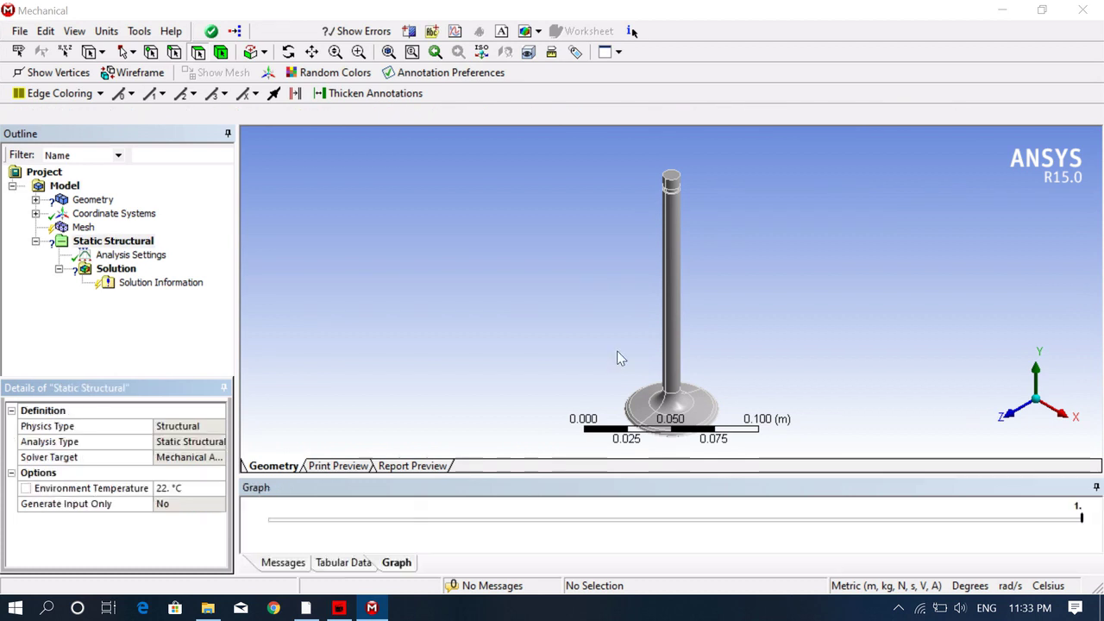
{"action": "middle_click_drag", "start_coordinate": [624, 342], "coordinate": [683, 332]}
{"action": "scroll", "coordinate": [683, 332], "scroll_direction": "up", "scroll_amount": 3}
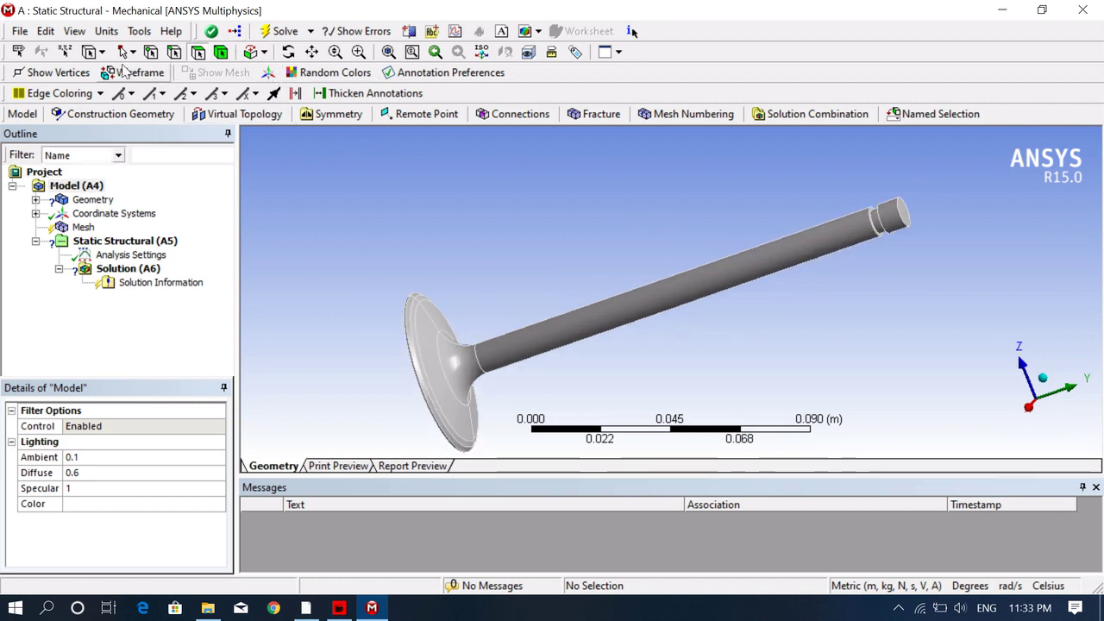
{"action": "left_click", "coordinate": [388, 52]}
{"action": "middle_click_drag", "start_coordinate": [695, 357], "coordinate": [766, 384]}
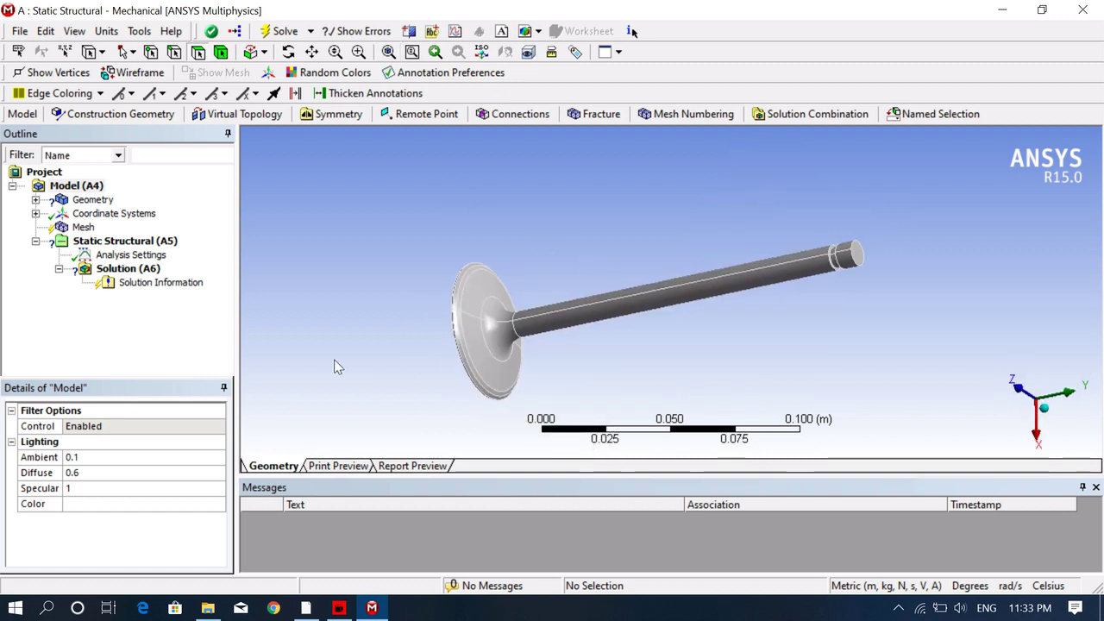
{"action": "key", "text": "3"}
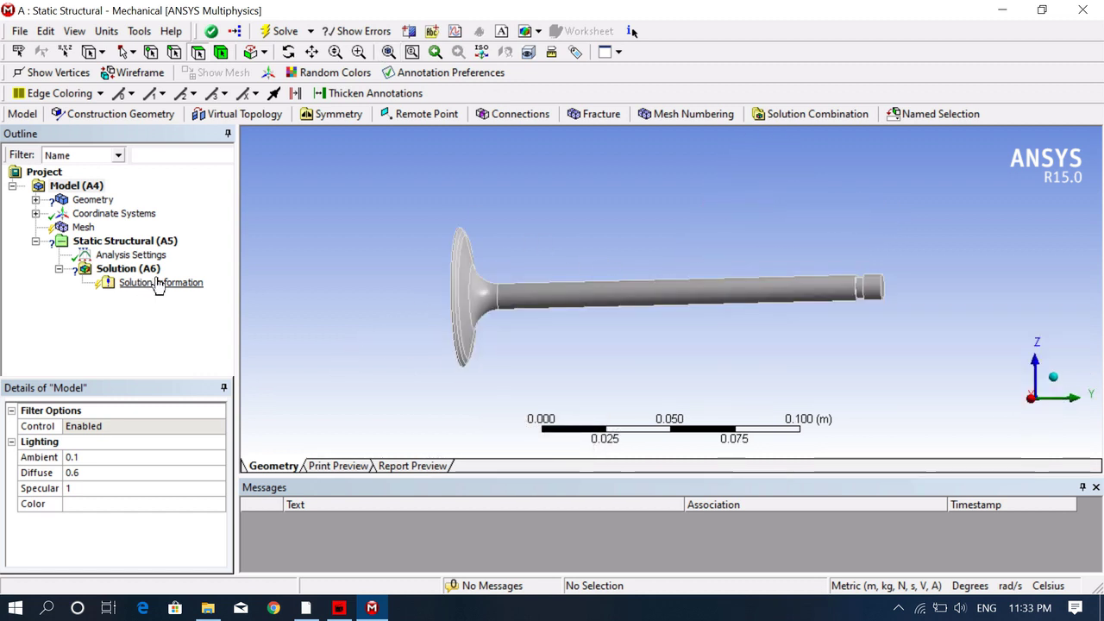
Assign Aluminum Alloy as the material of Part 1 in the model's geometry
{"action": "left_click", "coordinate": [93, 199]}
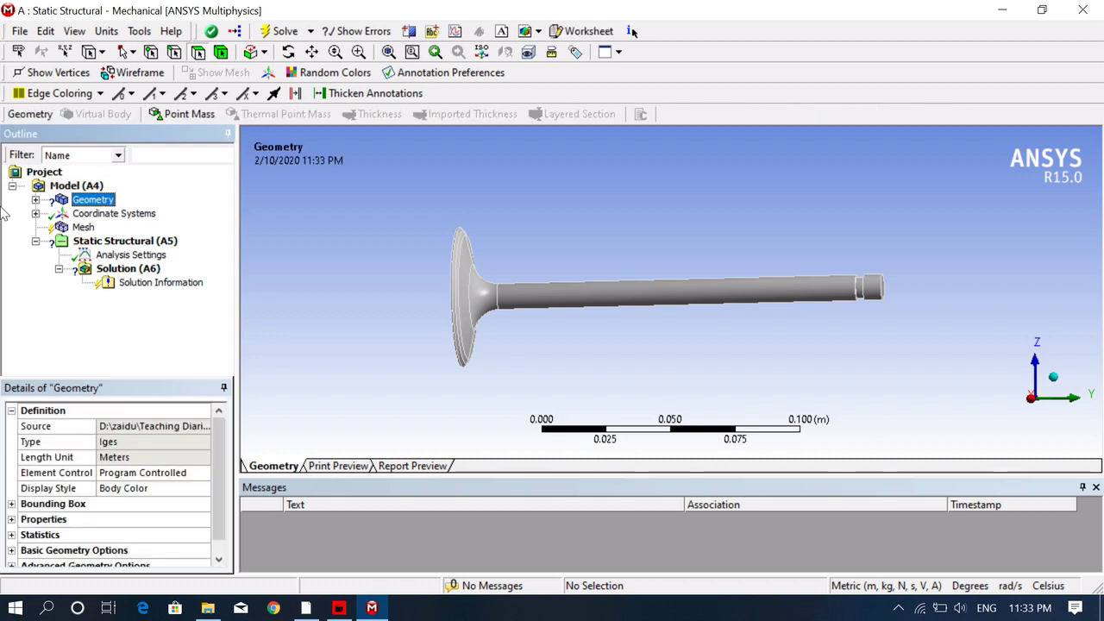
{"action": "left_click", "coordinate": [35, 200]}
{"action": "left_click", "coordinate": [96, 216]}
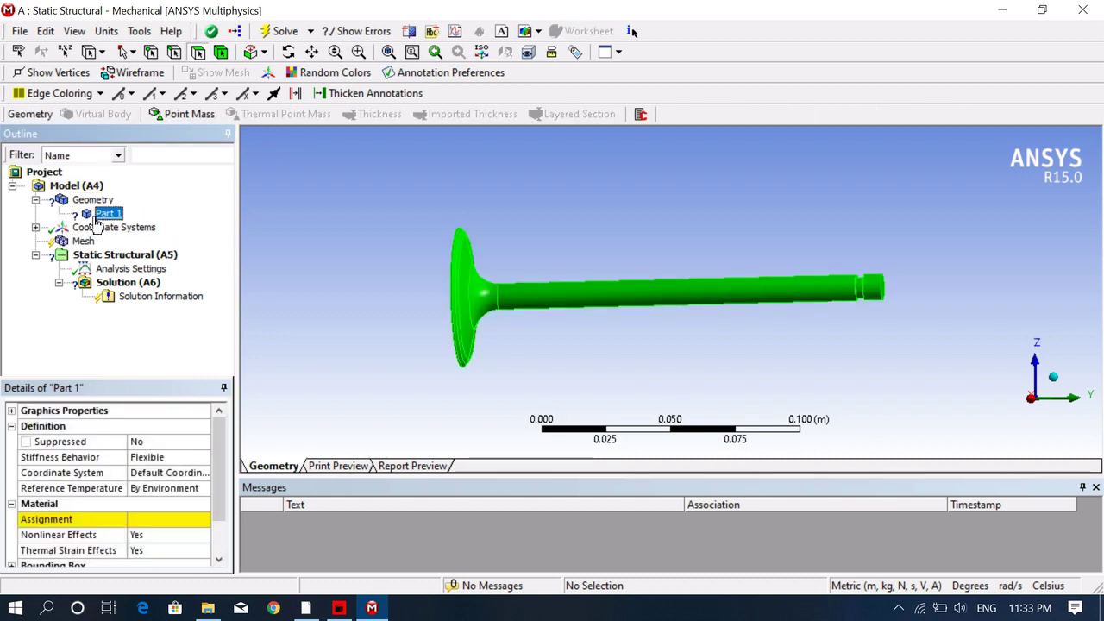
{"action": "left_click", "coordinate": [157, 524]}
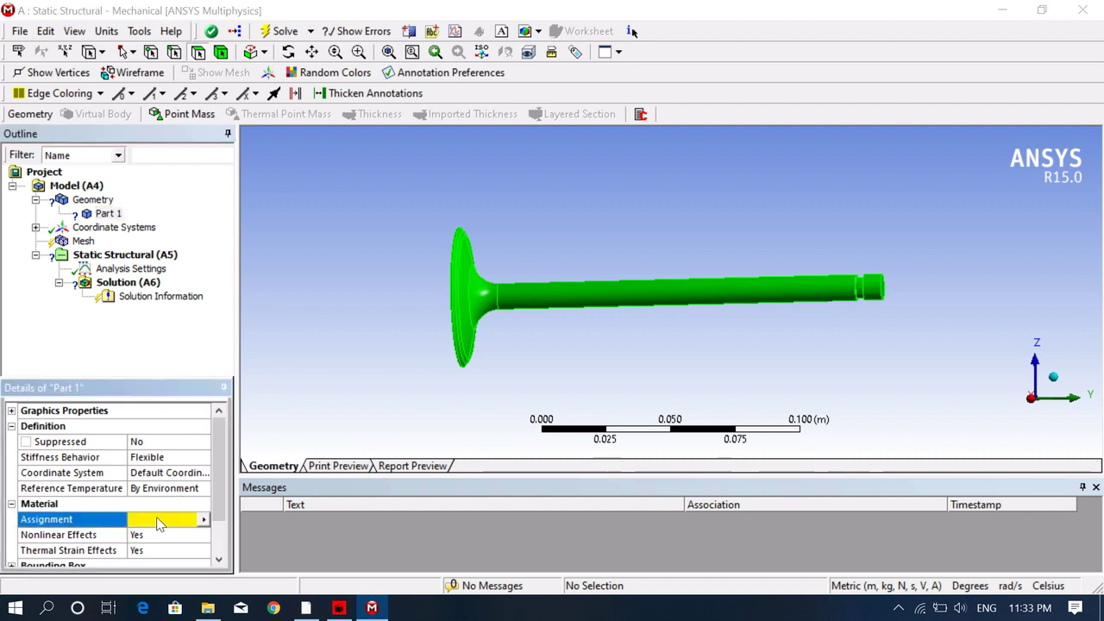
{"action": "left_click", "coordinate": [204, 520]}
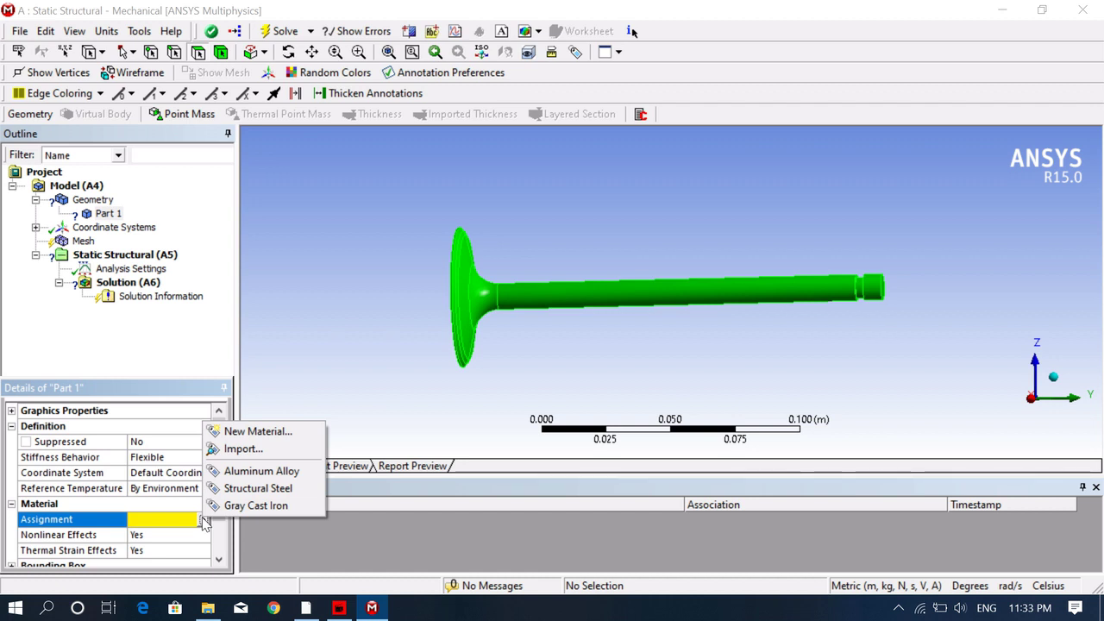
{"action": "left_click", "coordinate": [280, 474]}
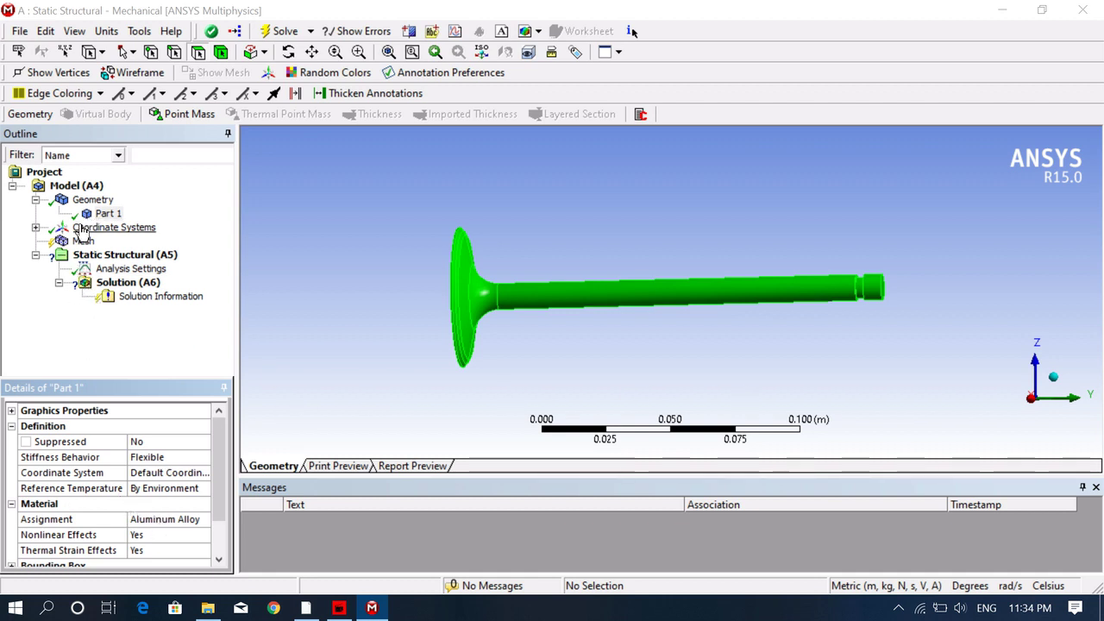
{"action": "left_click", "coordinate": [200, 523]}
{"action": "left_click", "coordinate": [204, 520]}
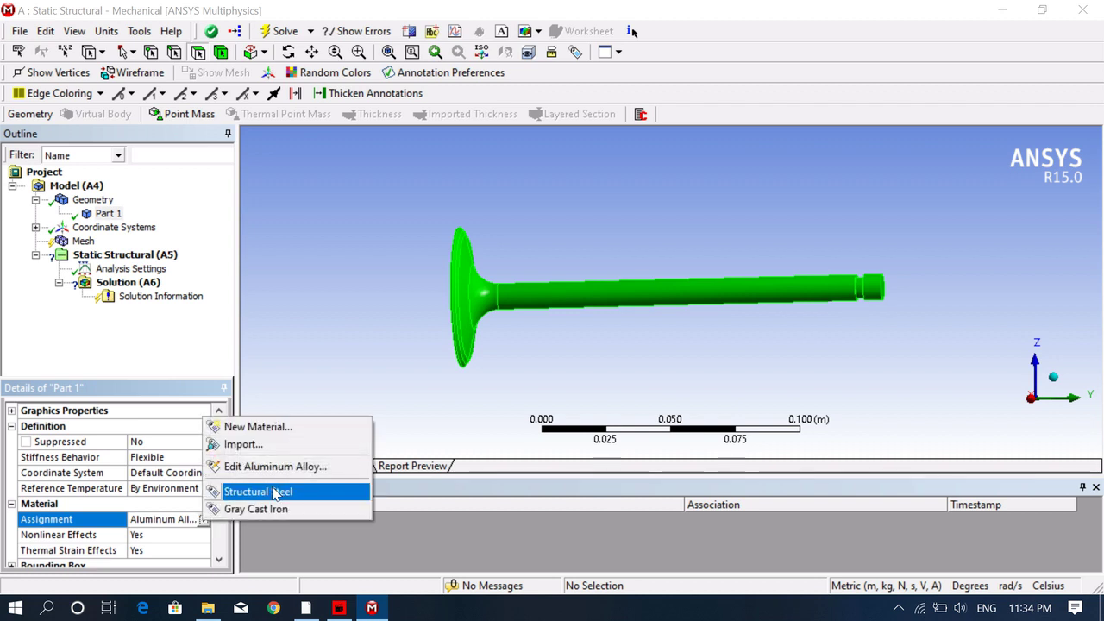
{"action": "left_click", "coordinate": [234, 535]}
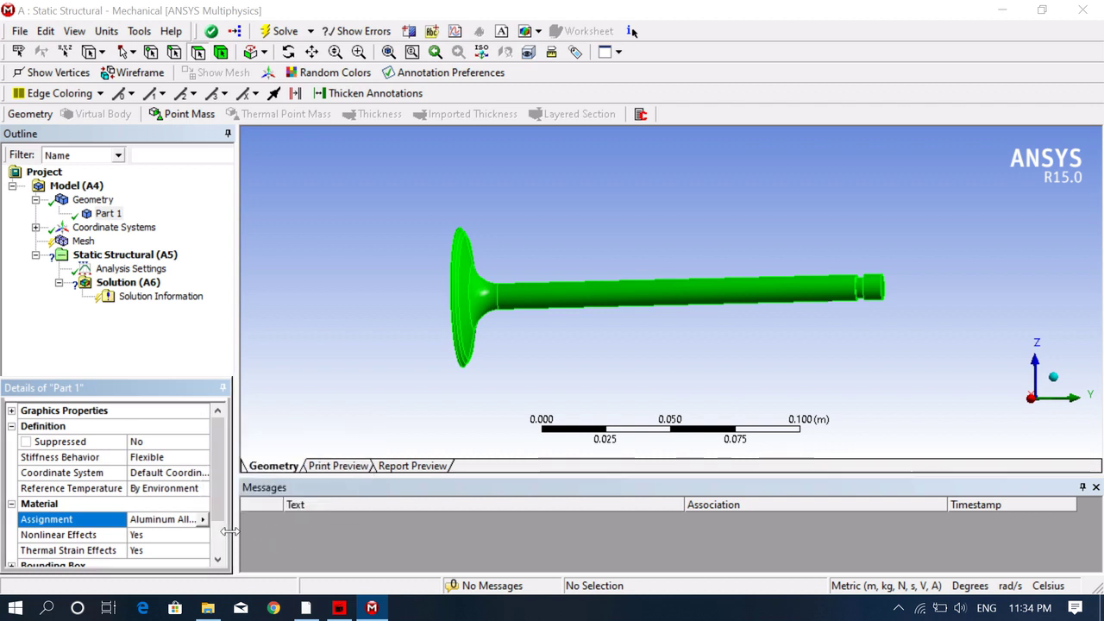
Set the Relevance Center to Fine in the sizing settings of the mesh
{"action": "left_click", "coordinate": [83, 242]}
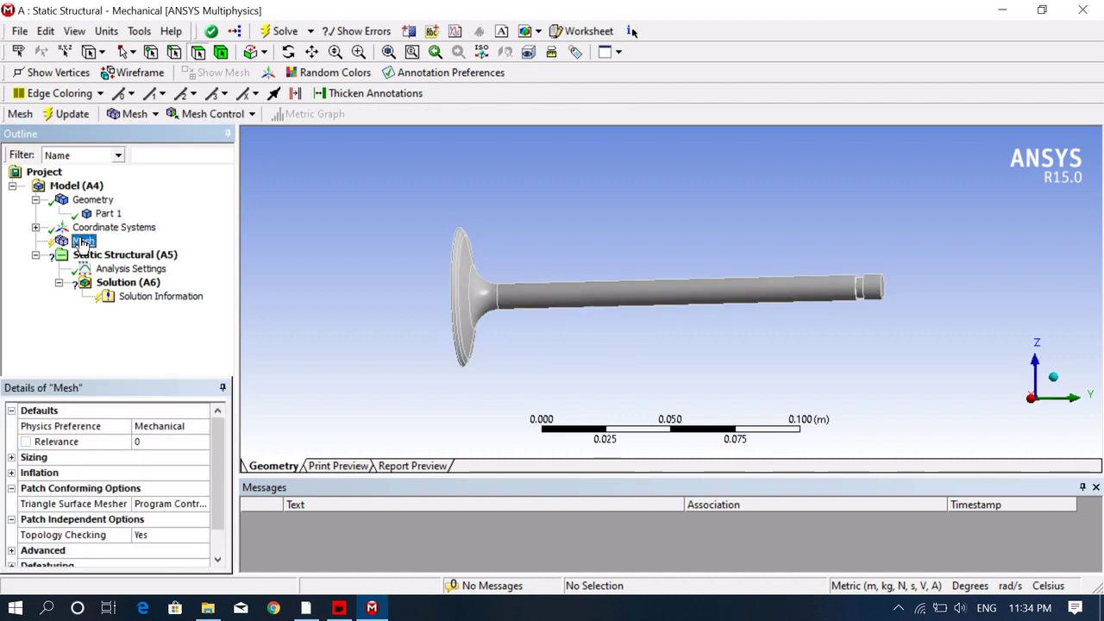
{"action": "scroll", "coordinate": [146, 515], "scroll_direction": "down", "scroll_amount": 1}
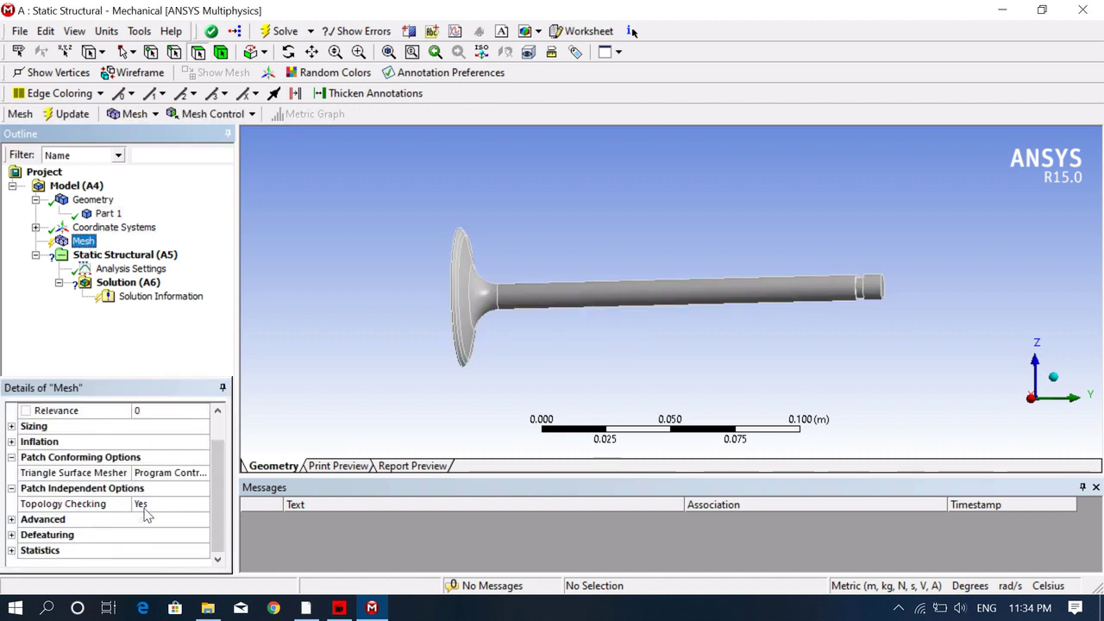
{"action": "scroll", "coordinate": [145, 514], "scroll_direction": "up", "scroll_amount": 1}
{"action": "scroll", "coordinate": [12, 426], "scroll_direction": "down", "scroll_amount": 1}
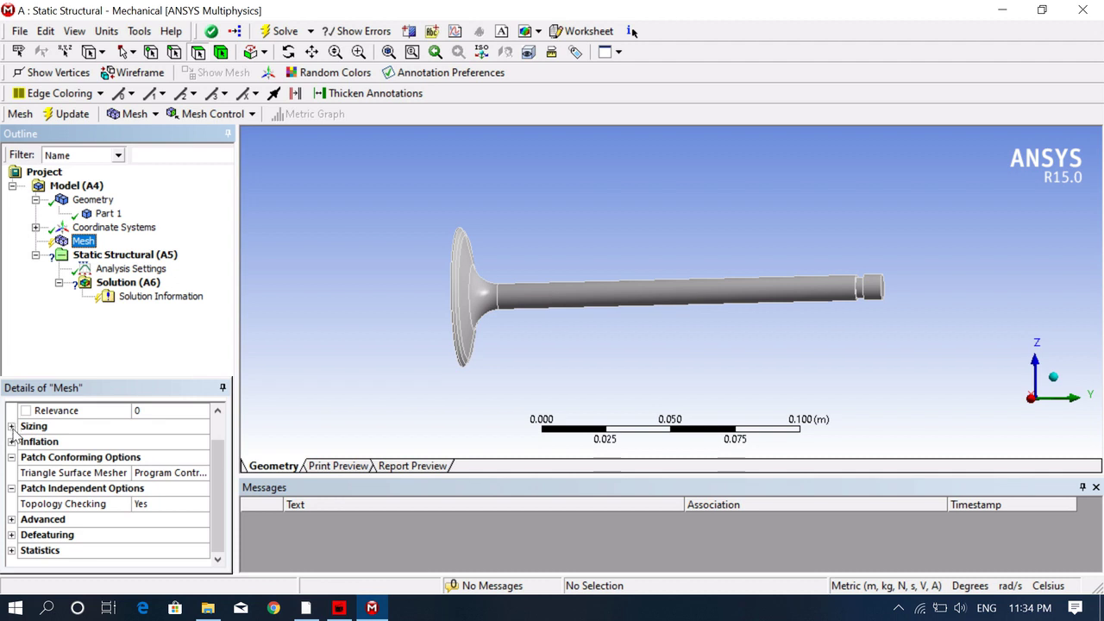
{"action": "left_click", "coordinate": [12, 426]}
{"action": "left_click", "coordinate": [177, 458]}
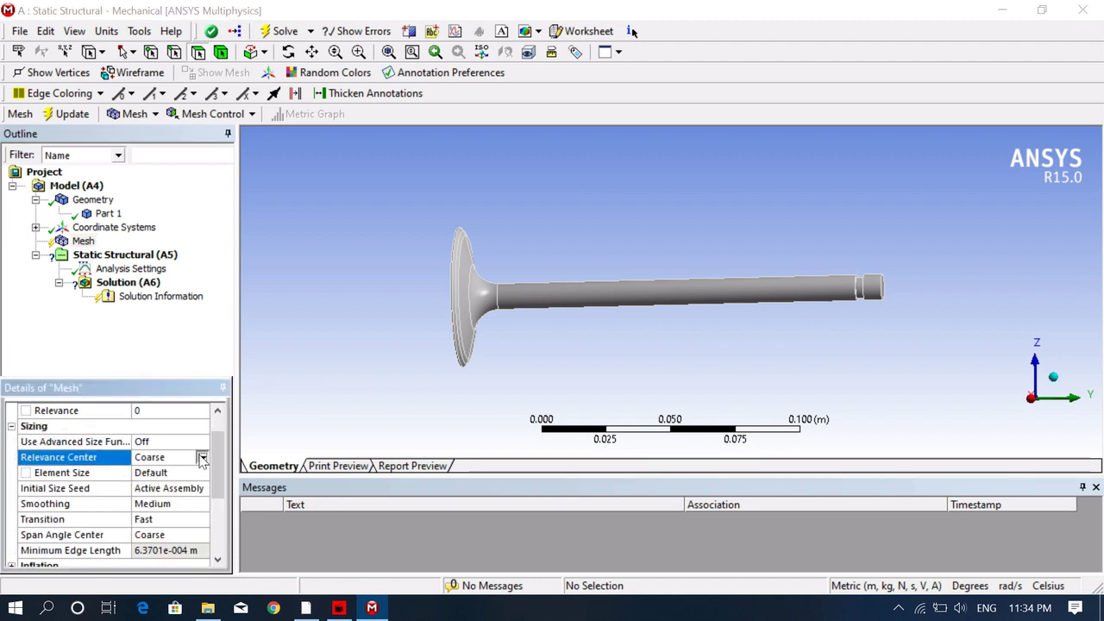
{"action": "left_click", "coordinate": [202, 459]}
{"action": "left_click", "coordinate": [179, 494]}
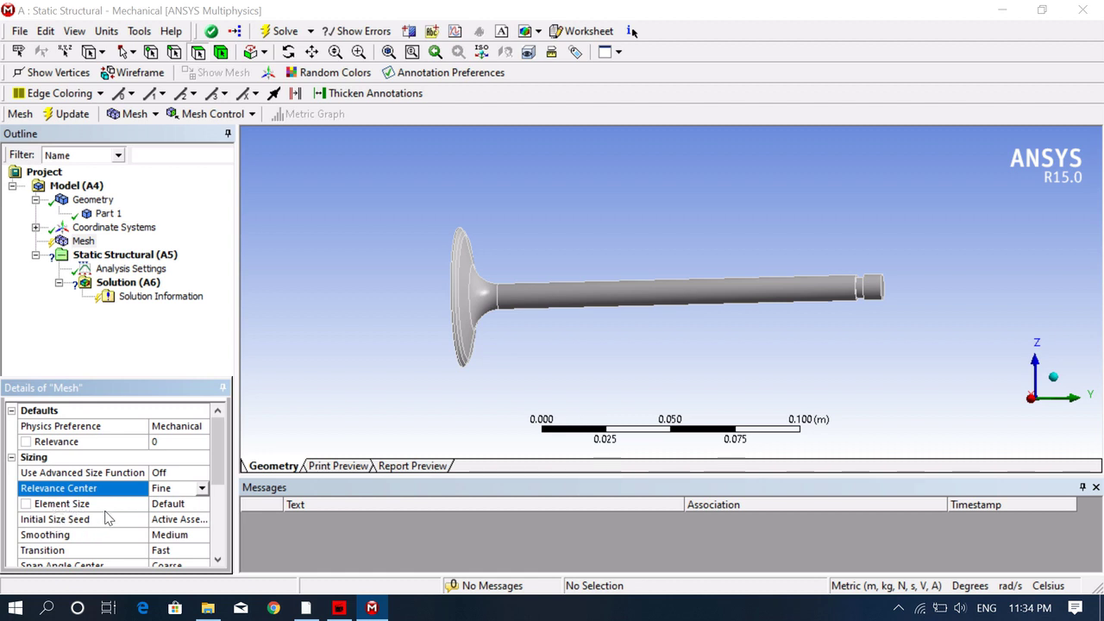
Set the mesh's Span Angle Center to Fine
{"action": "scroll", "coordinate": [107, 517], "scroll_direction": "down", "scroll_amount": 1}
{"action": "left_click", "coordinate": [179, 517]}
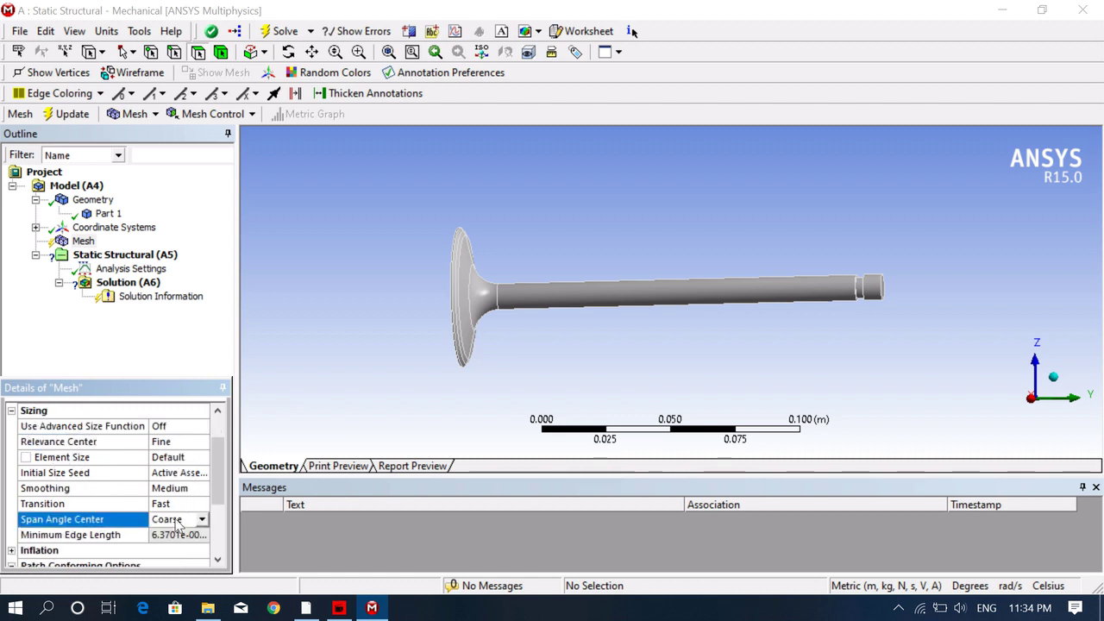
{"action": "left_click", "coordinate": [202, 520]}
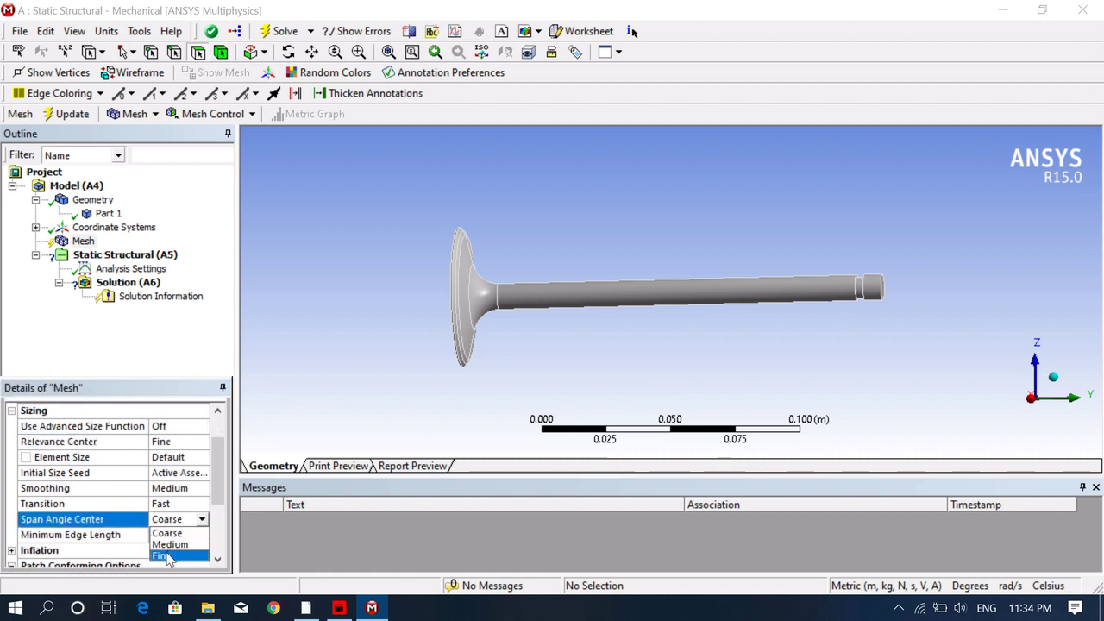
{"action": "left_click", "coordinate": [155, 556]}
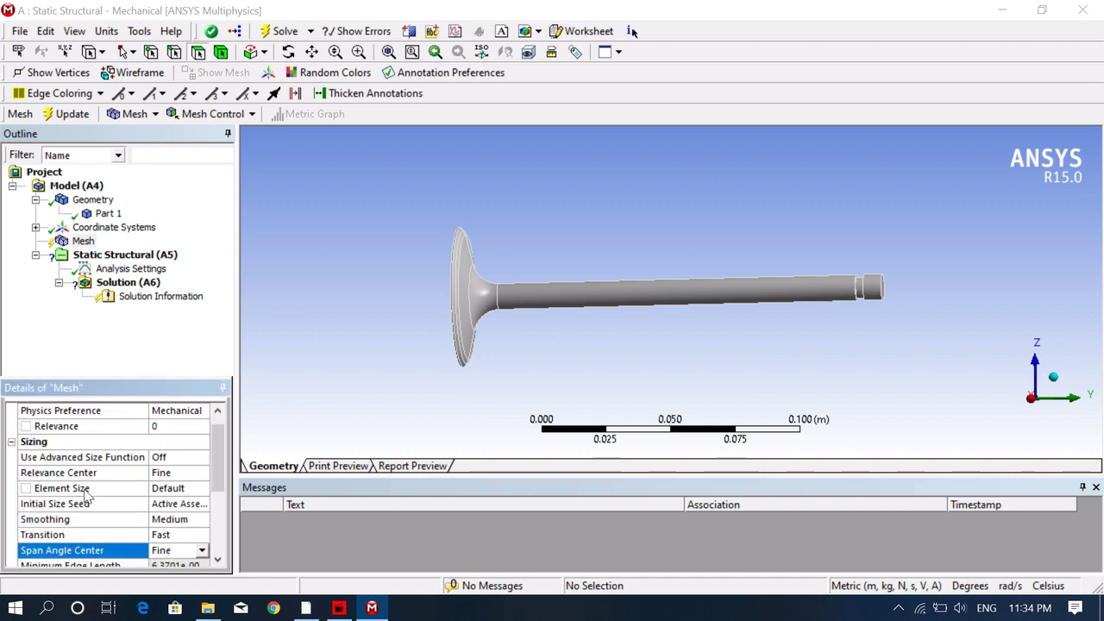
Set the mesh element size to 0.25 m
{"action": "left_click", "coordinate": [168, 490]}
{"action": "type", "text": "0"}
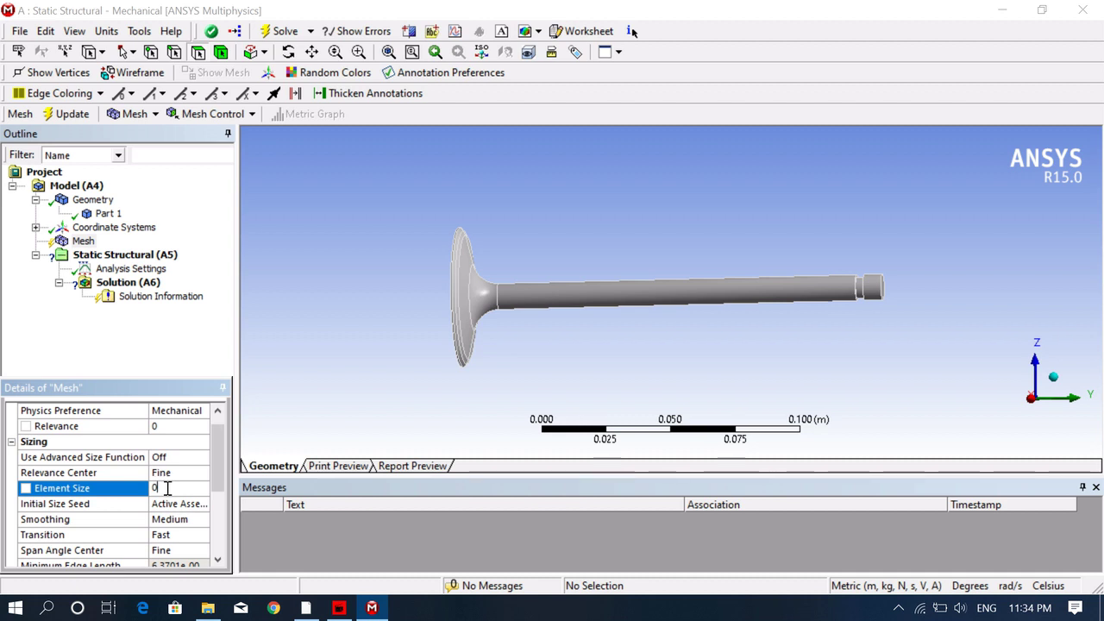
{"action": "type", "text": ".25"}
{"action": "key", "text": "Return"}
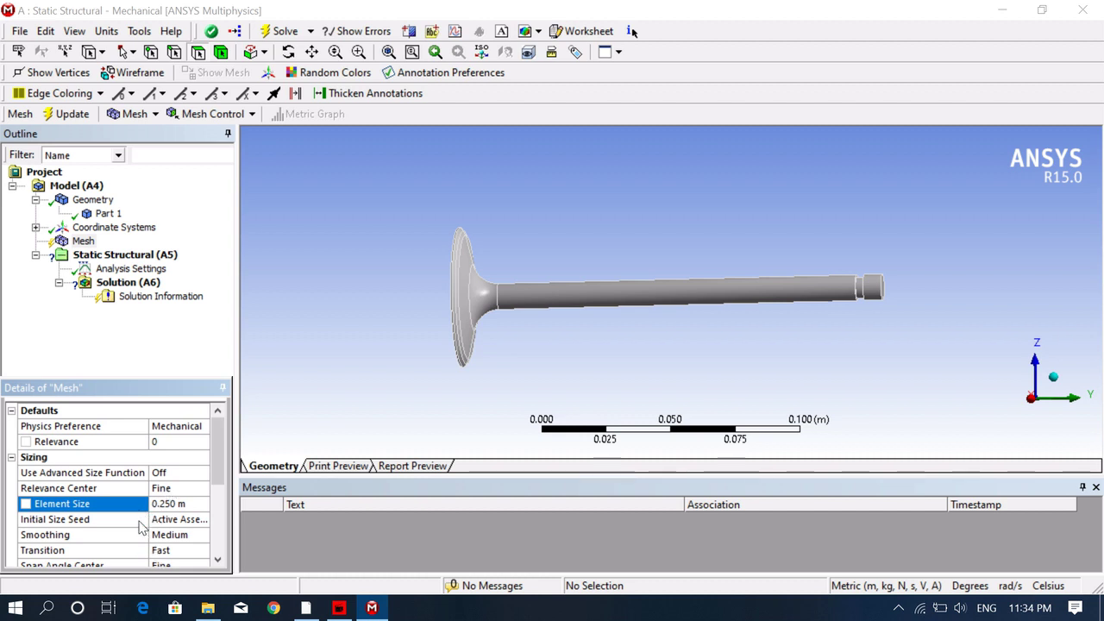
Switch the units to Metric (mm, kg, N, s, mV, mA) and set the mesh element size to 0.250 mm
{"action": "left_click", "coordinate": [187, 505]}
{"action": "left_click", "coordinate": [109, 32]}
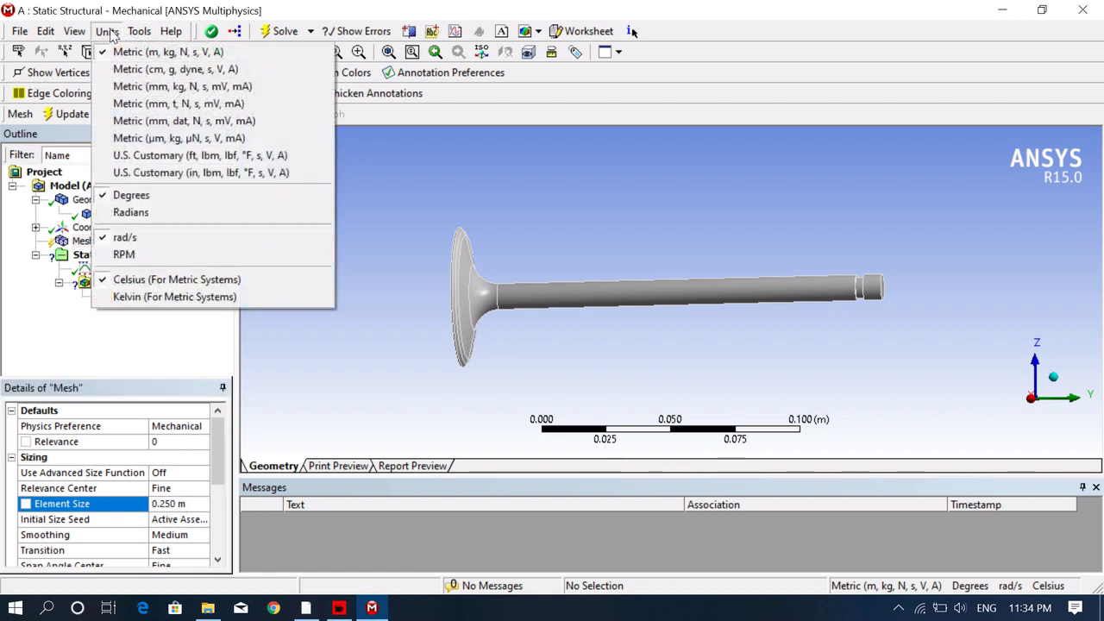
{"action": "left_click", "coordinate": [135, 88]}
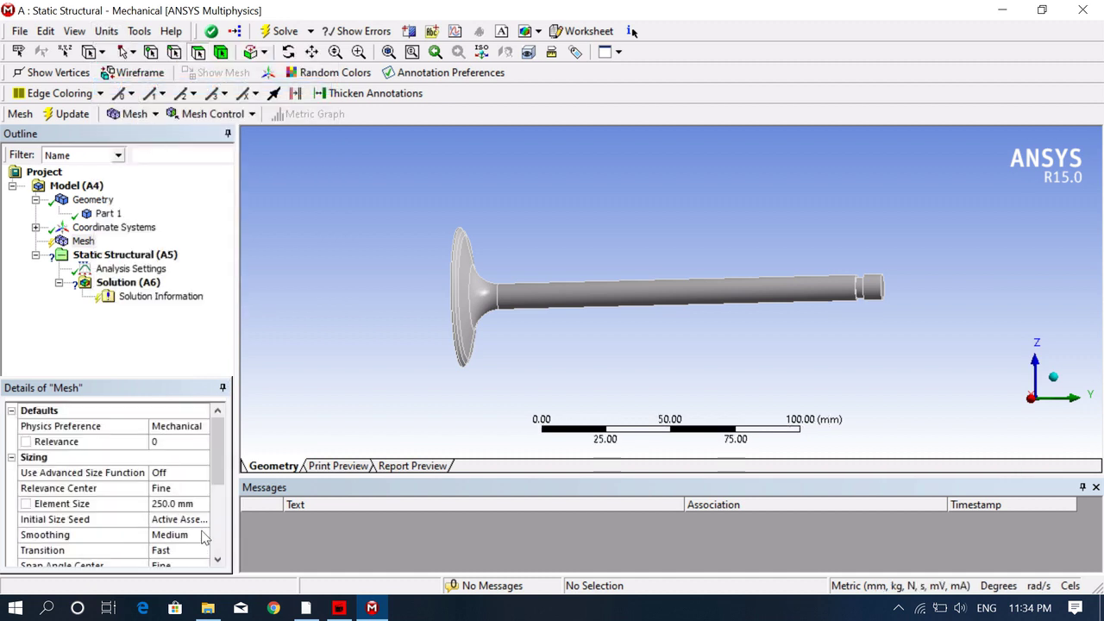
{"action": "left_click", "coordinate": [194, 504]}
{"action": "type", "text": "0"}
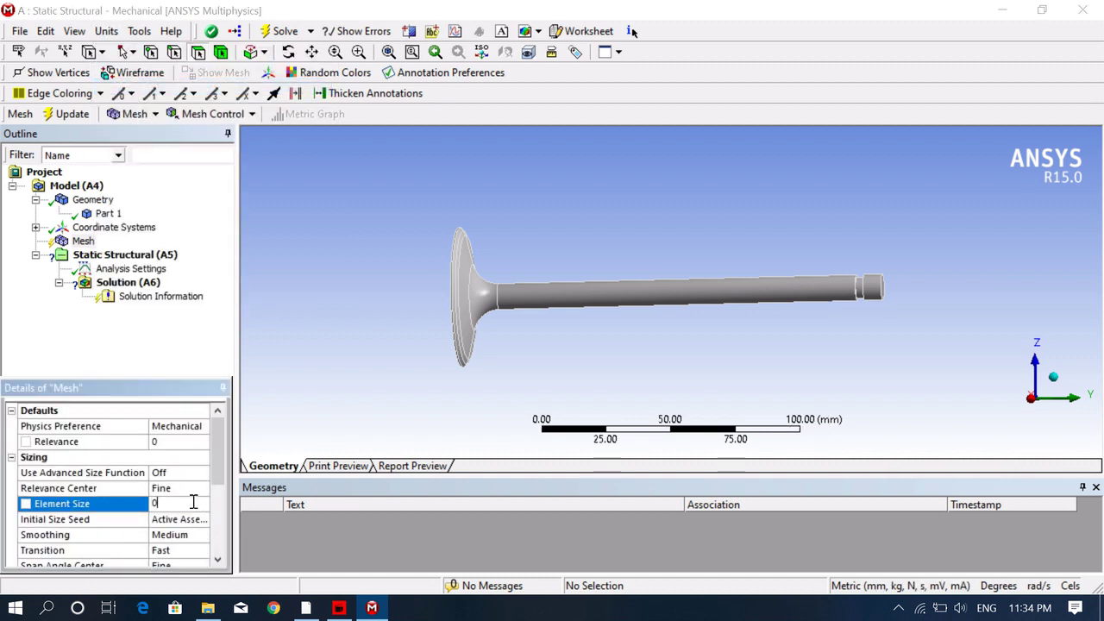
{"action": "type", "text": ".250"}
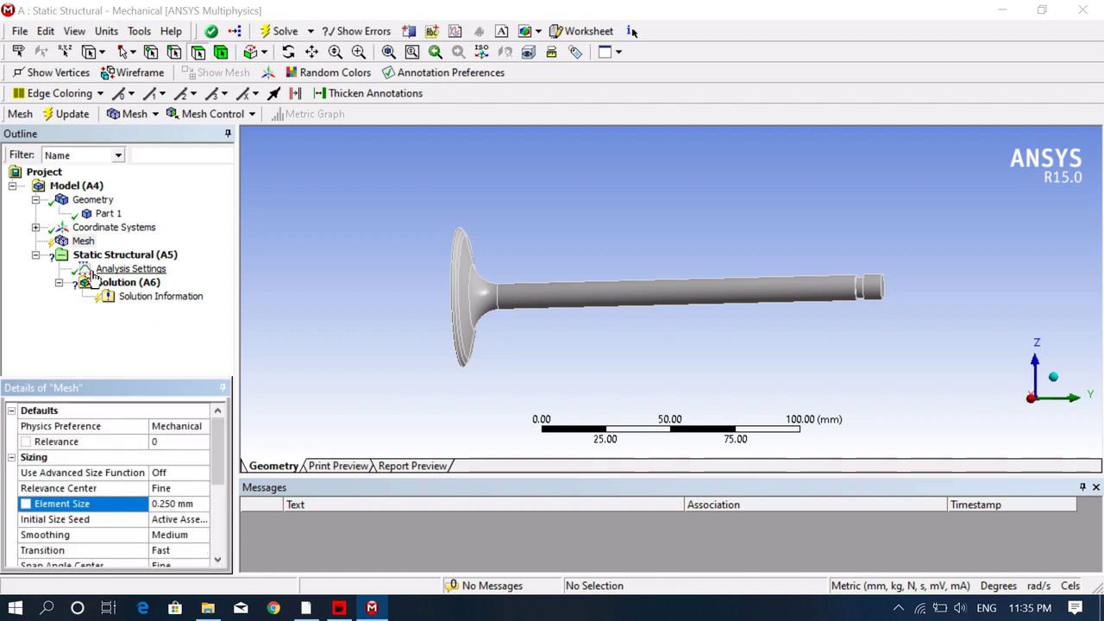
Generate the valve's mesh and examine its elements on the stem surface
{"action": "left_click", "coordinate": [84, 242]}
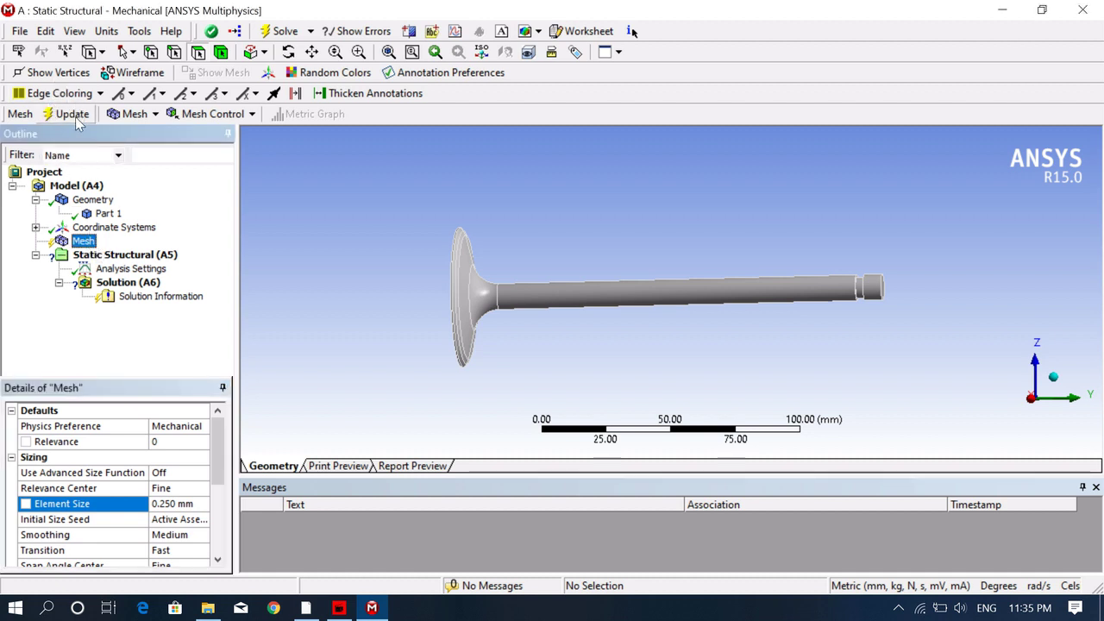
{"action": "right_click", "coordinate": [84, 247]}
{"action": "left_click", "coordinate": [121, 301]}
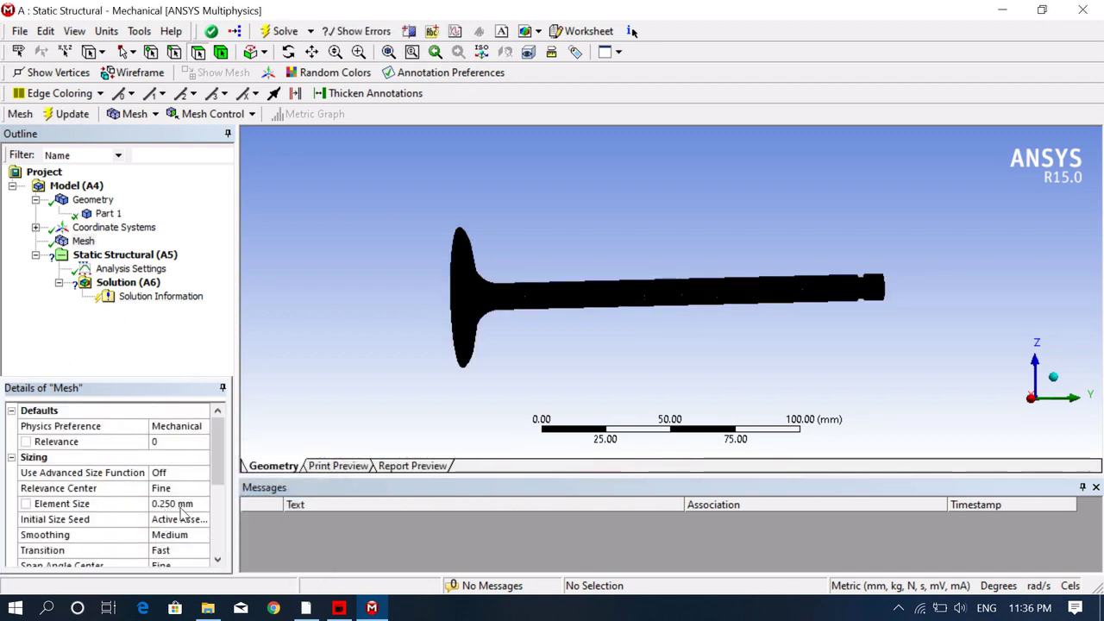
{"action": "scroll", "coordinate": [715, 320], "scroll_direction": "up", "scroll_amount": 10}
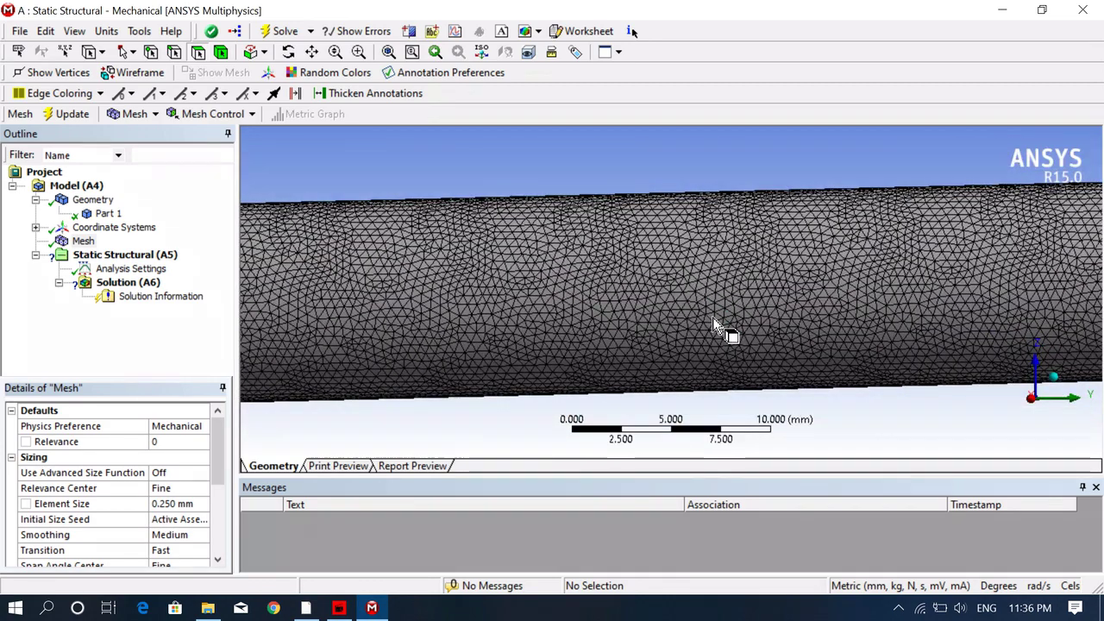
{"action": "scroll", "coordinate": [715, 323], "scroll_direction": "up", "scroll_amount": 3}
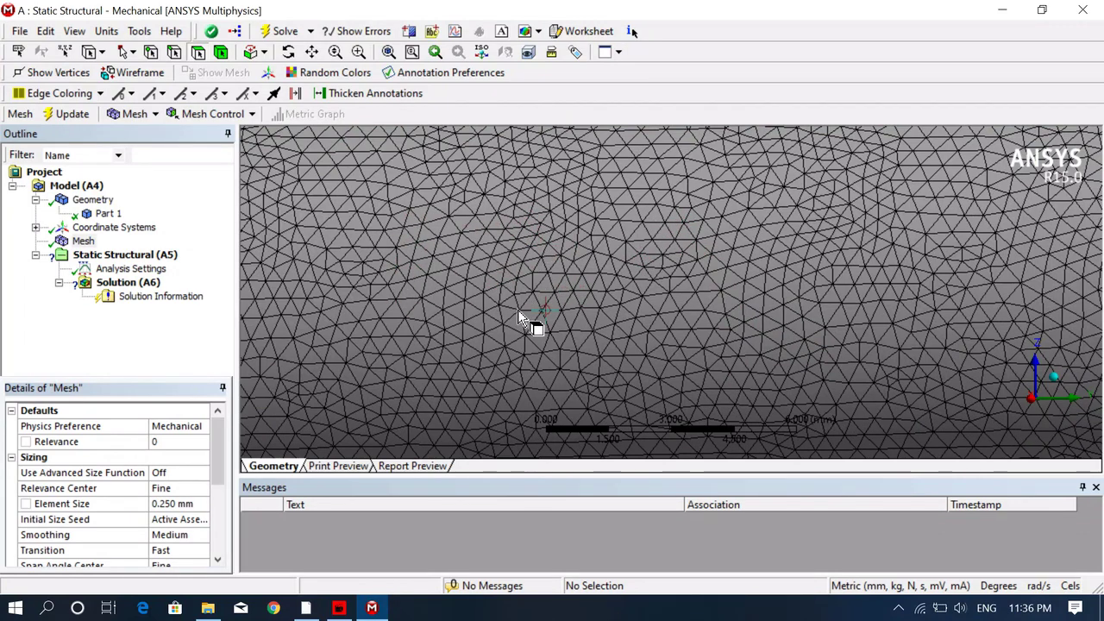
{"action": "scroll", "coordinate": [702, 339], "scroll_direction": "down", "scroll_amount": 2}
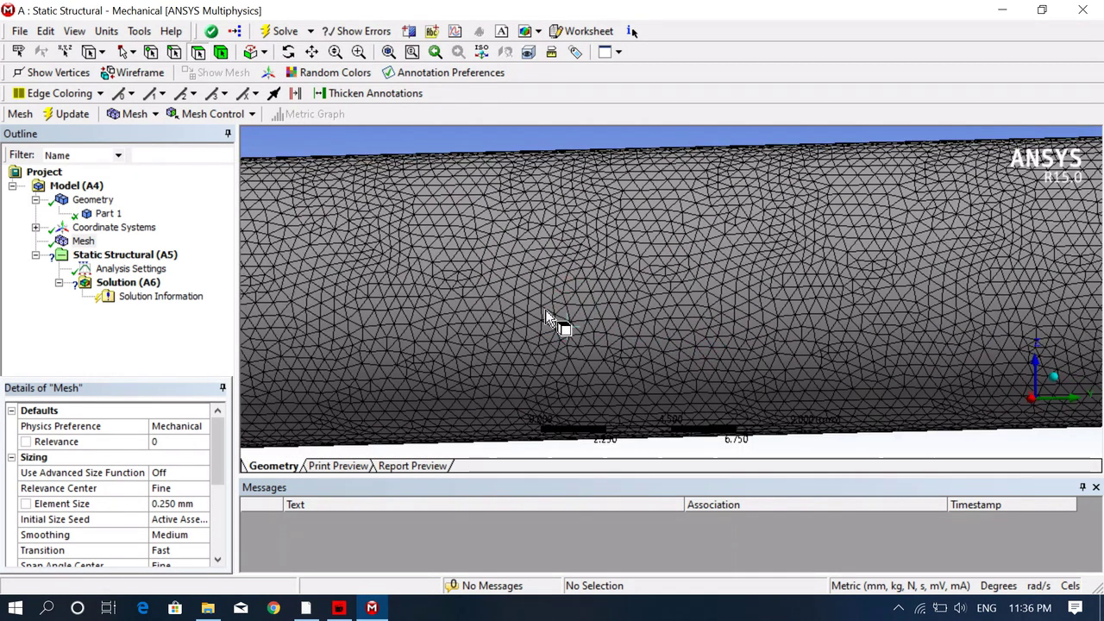
{"action": "scroll", "coordinate": [542, 274], "scroll_direction": "up", "scroll_amount": 2}
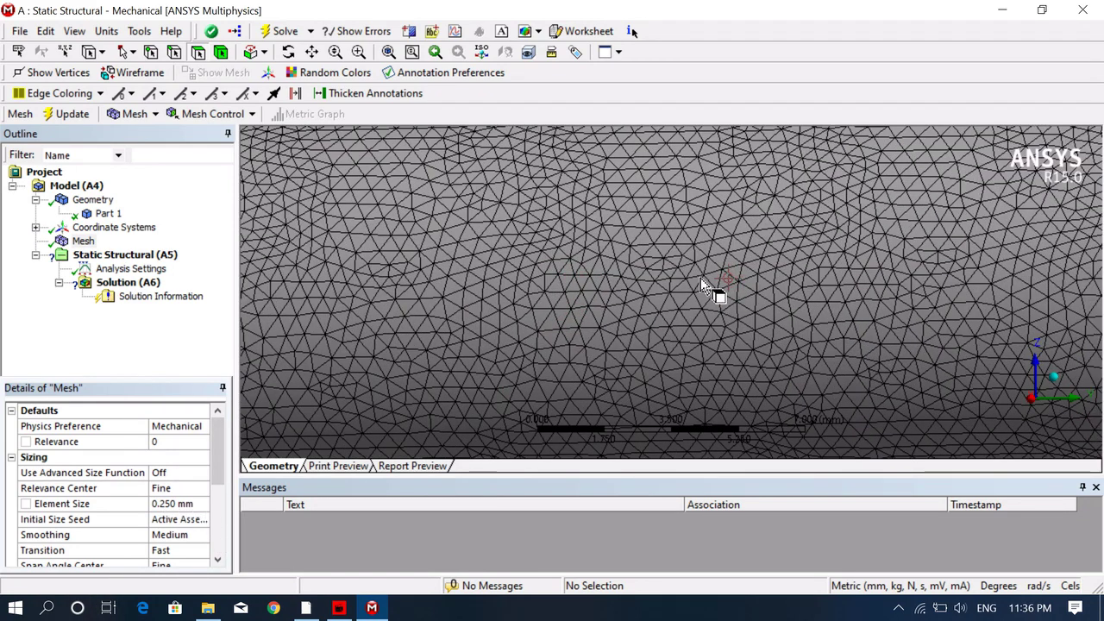
Add a Fixed Support to the static structural analysis on the circular end face of the valve stem's tip
{"action": "left_click", "coordinate": [125, 254]}
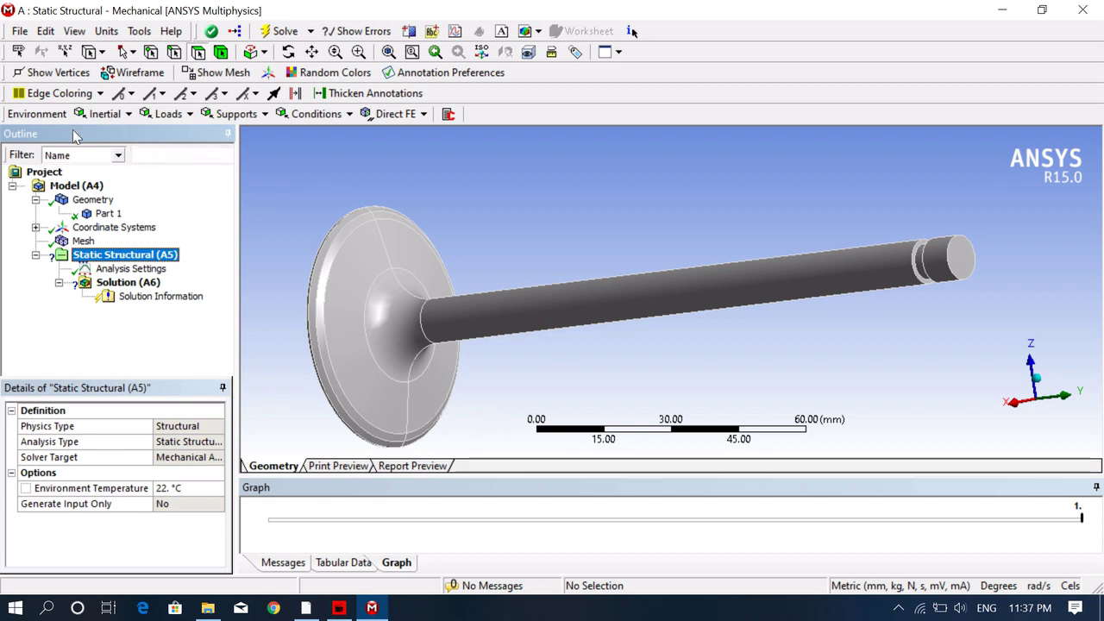
{"action": "left_click", "coordinate": [189, 114]}
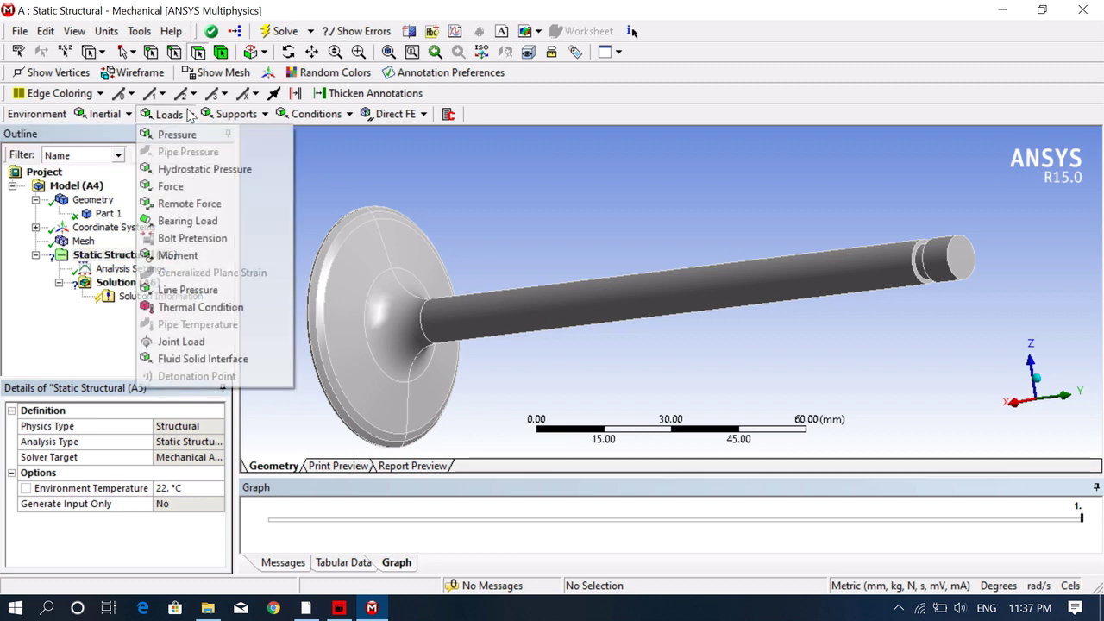
{"action": "left_click", "coordinate": [257, 115]}
{"action": "left_click", "coordinate": [254, 120]}
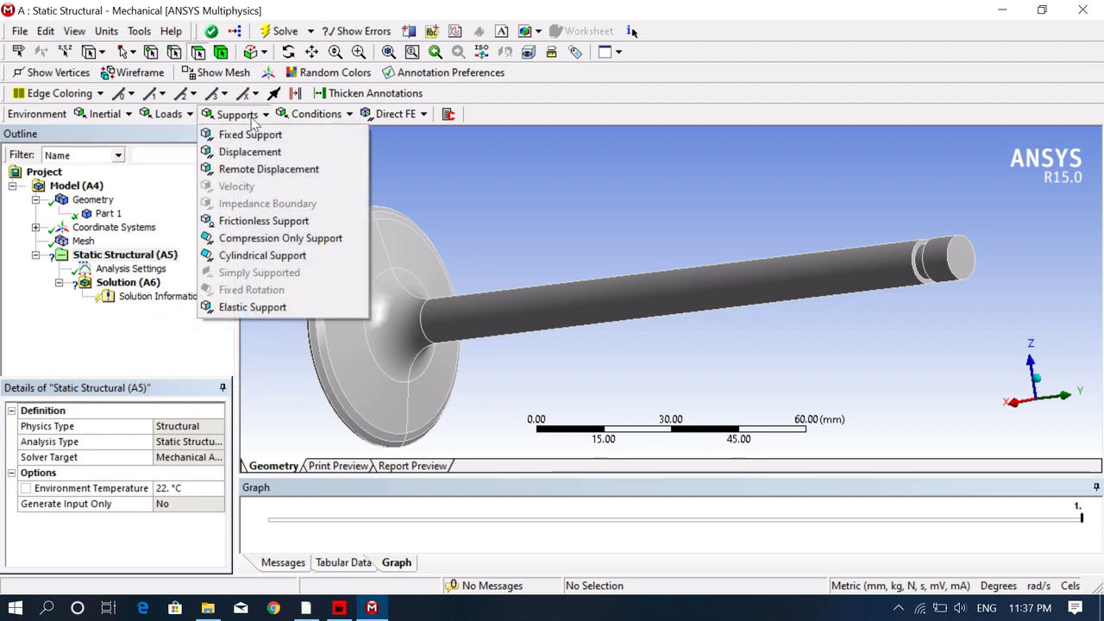
{"action": "left_click", "coordinate": [250, 134]}
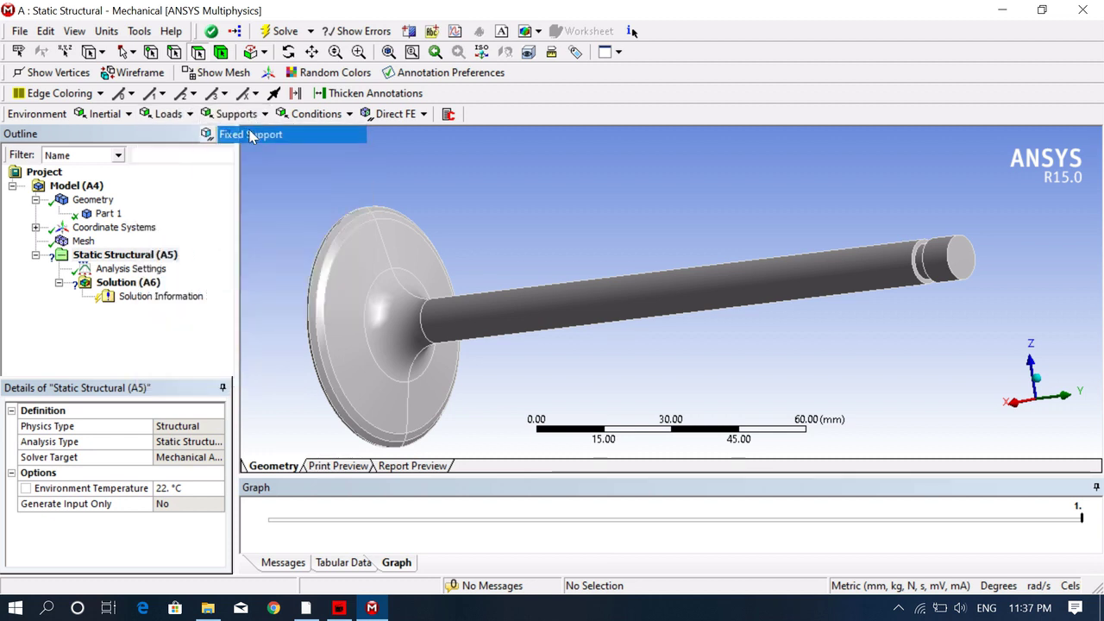
{"action": "left_click", "coordinate": [958, 261]}
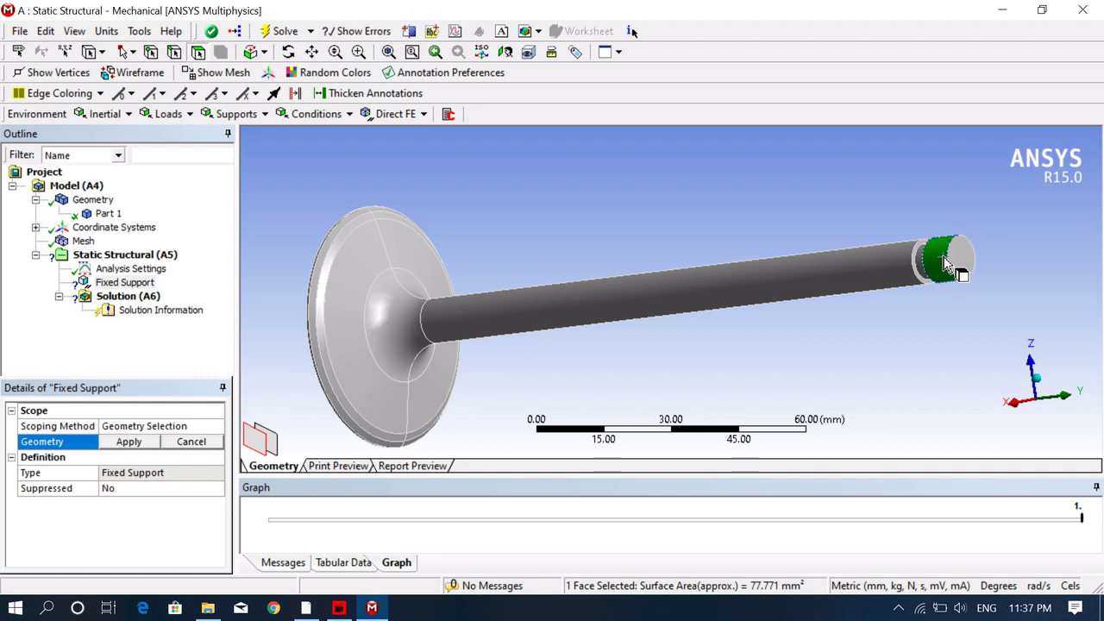
{"action": "left_click", "coordinate": [951, 267]}
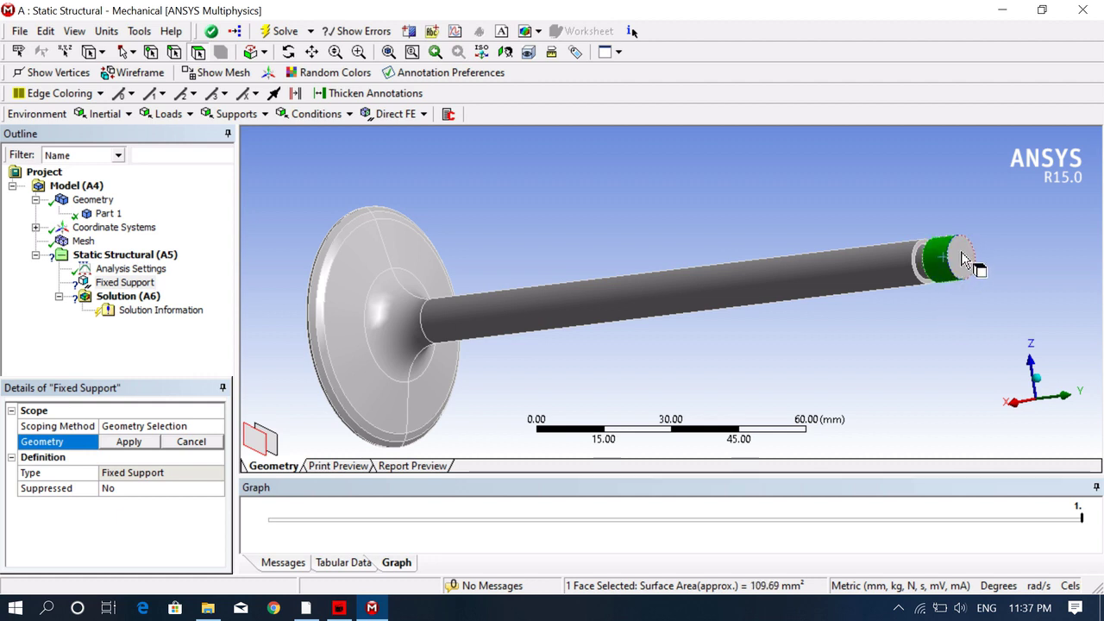
{"action": "left_click", "coordinate": [962, 260]}
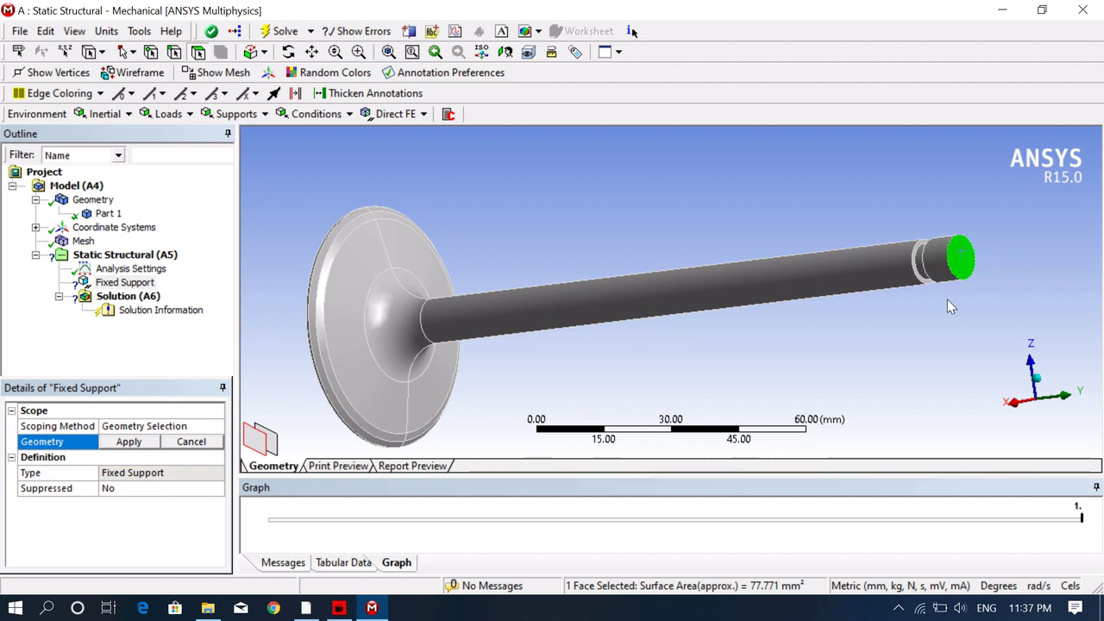
{"action": "middle_click_drag", "start_coordinate": [949, 302], "coordinate": [984, 294]}
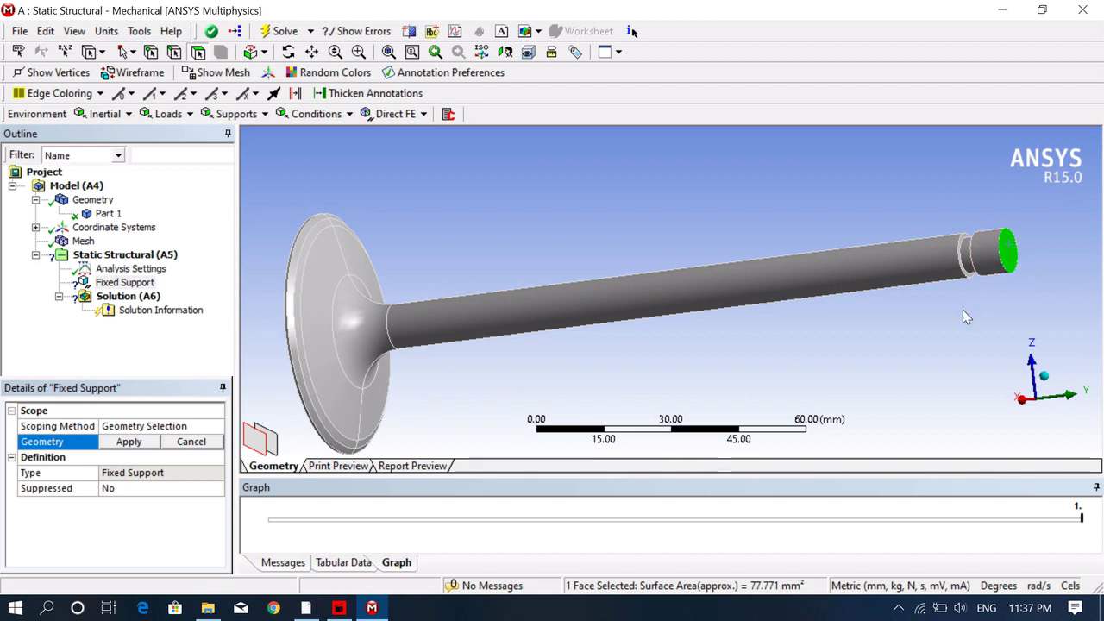
{"action": "left_click", "coordinate": [121, 442]}
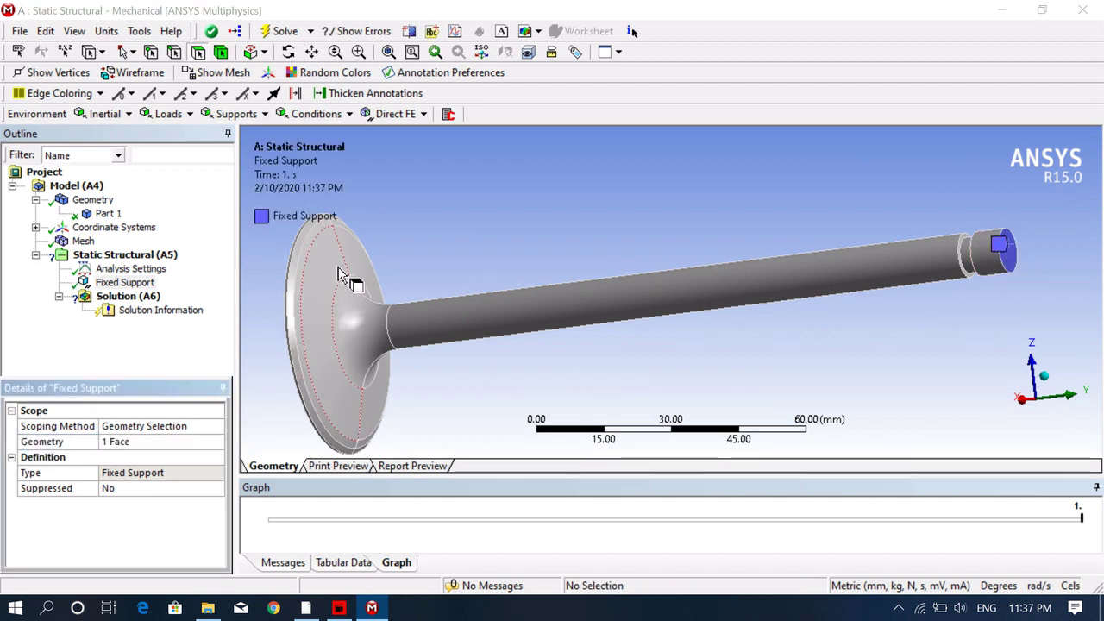
Apply a 15 MPa pressure load normal to the flat circular face of the valve head
{"action": "middle_click_drag", "start_coordinate": [537, 306], "coordinate": [423, 338]}
{"action": "scroll", "coordinate": [604, 302], "scroll_direction": "down", "scroll_amount": 2}
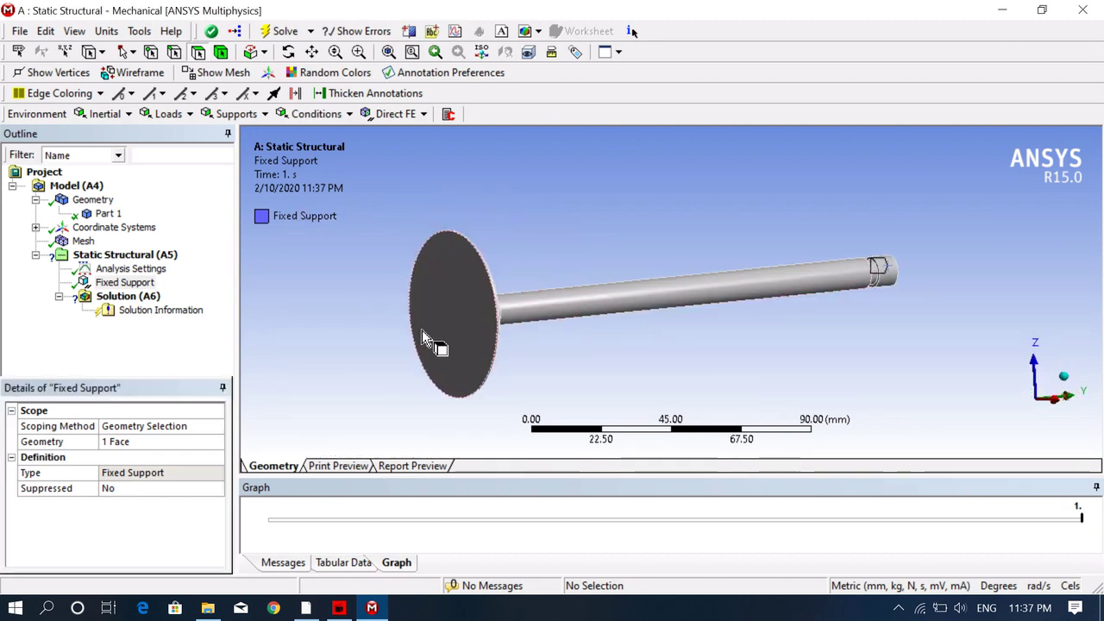
{"action": "left_click", "coordinate": [173, 121]}
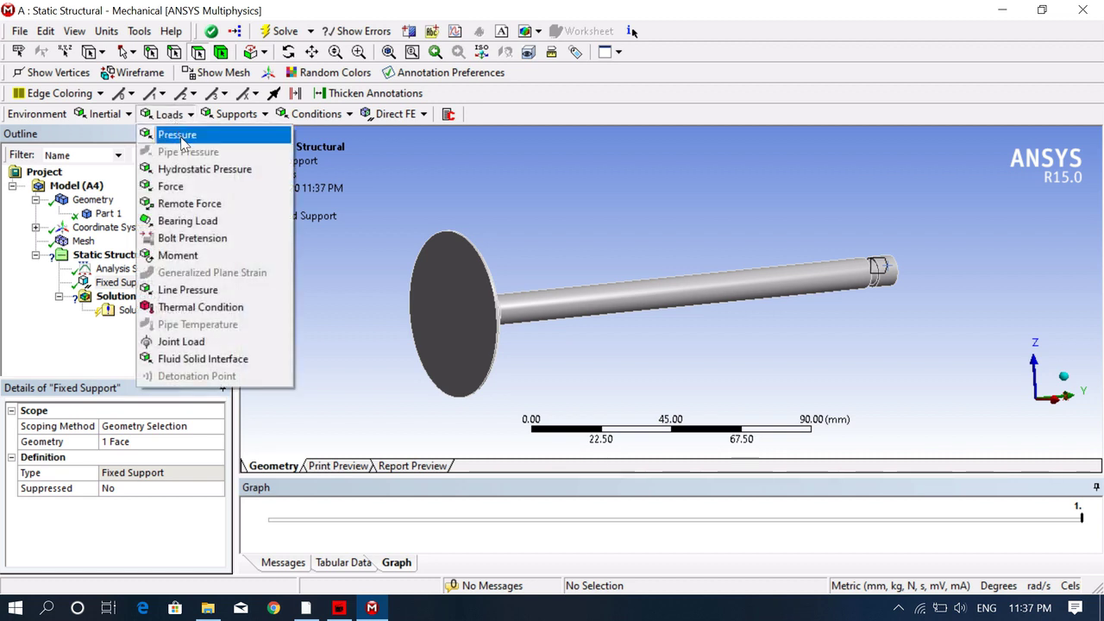
{"action": "left_click", "coordinate": [182, 140]}
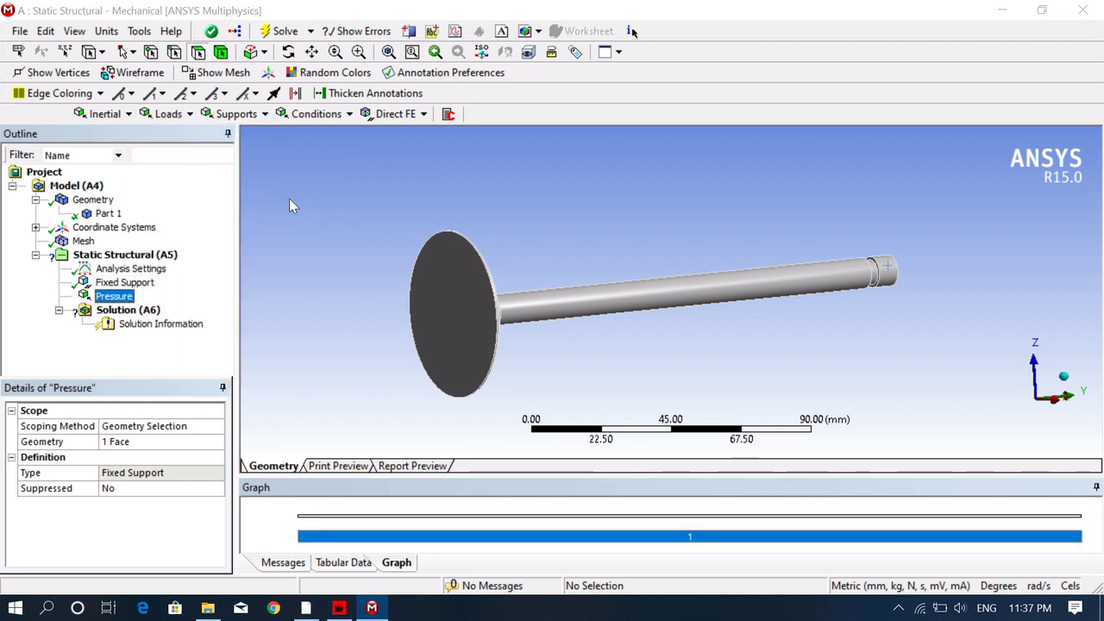
{"action": "left_click", "coordinate": [455, 301]}
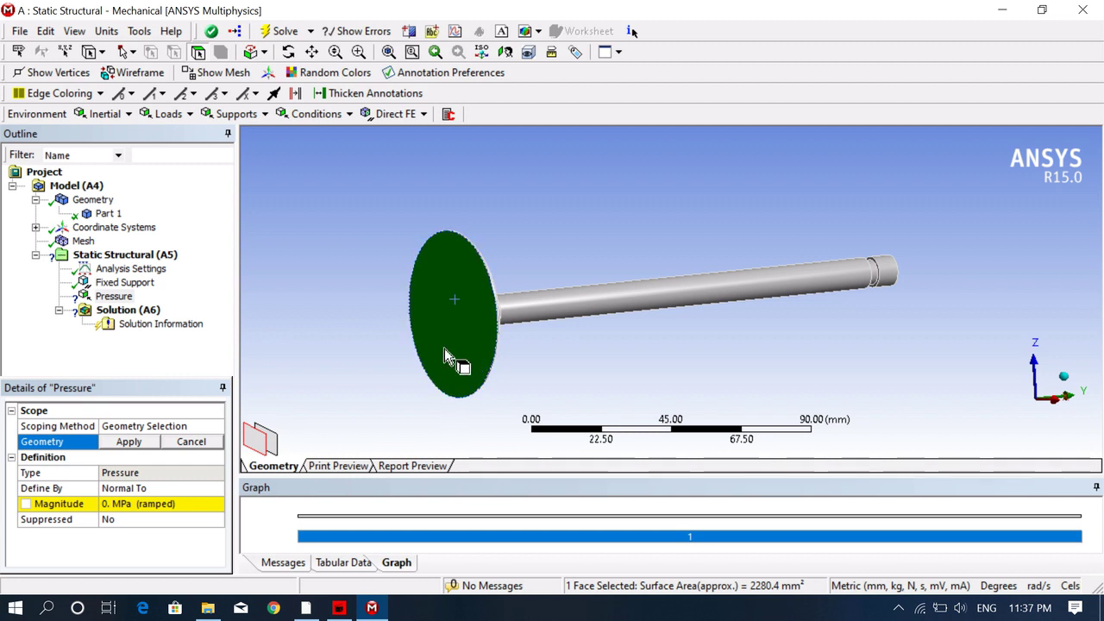
{"action": "left_click", "coordinate": [107, 504]}
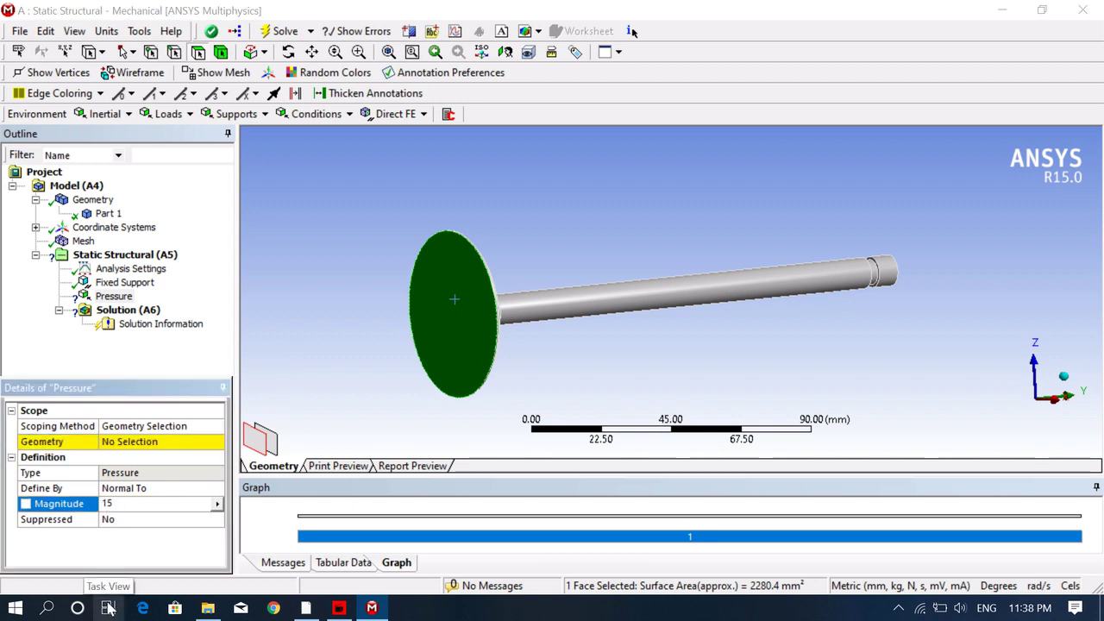
{"action": "key", "text": "Return"}
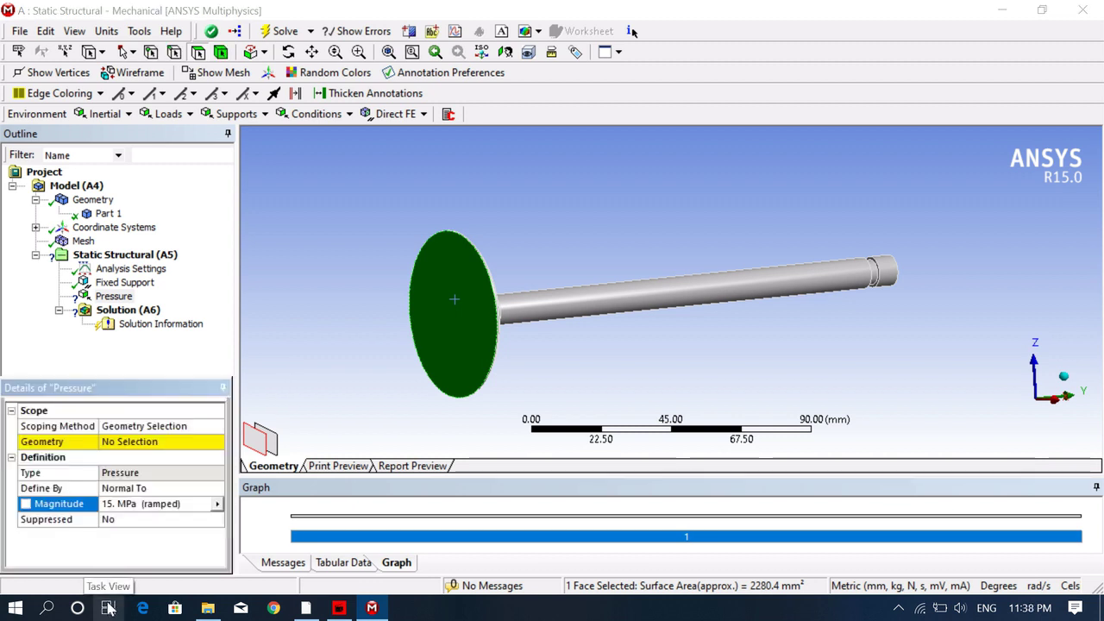
{"action": "left_click", "coordinate": [154, 428]}
{"action": "left_click", "coordinate": [148, 441]}
{"action": "left_click", "coordinate": [145, 447]}
{"action": "left_click", "coordinate": [772, 369]}
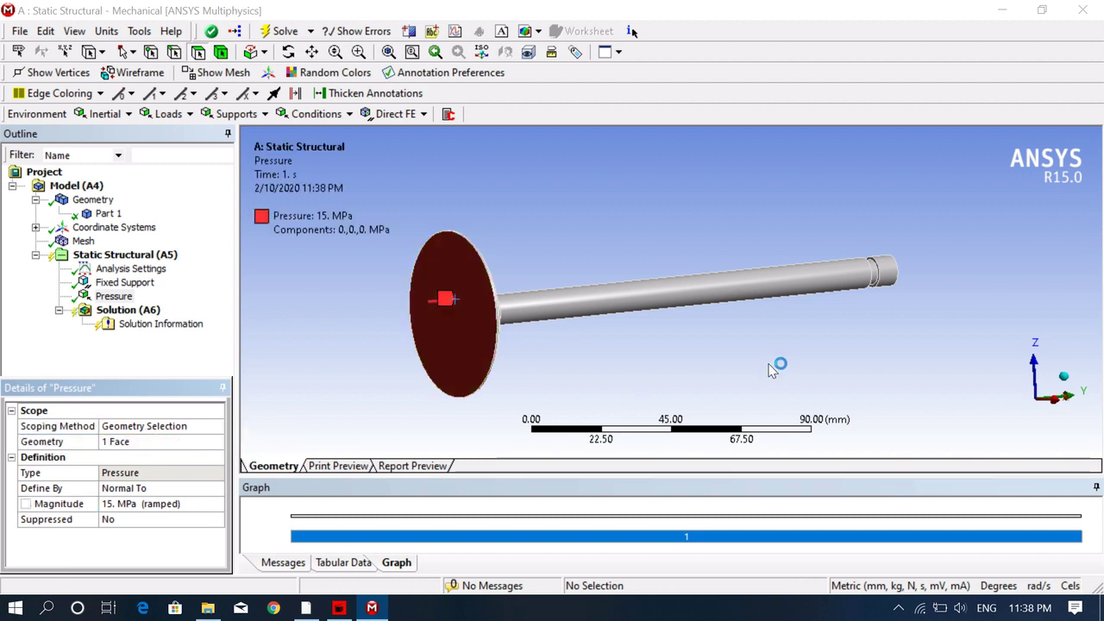
Review the fixed support and pressure load together on the valve from both ends
{"action": "middle_click_drag", "start_coordinate": [727, 359], "coordinate": [696, 368]}
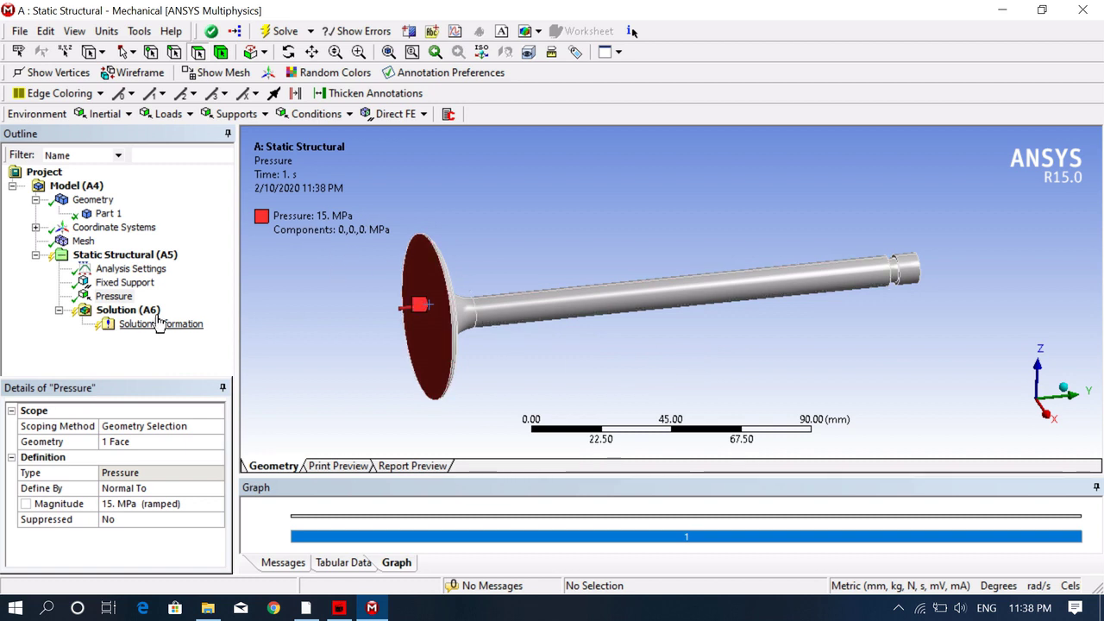
{"action": "left_click", "coordinate": [92, 259]}
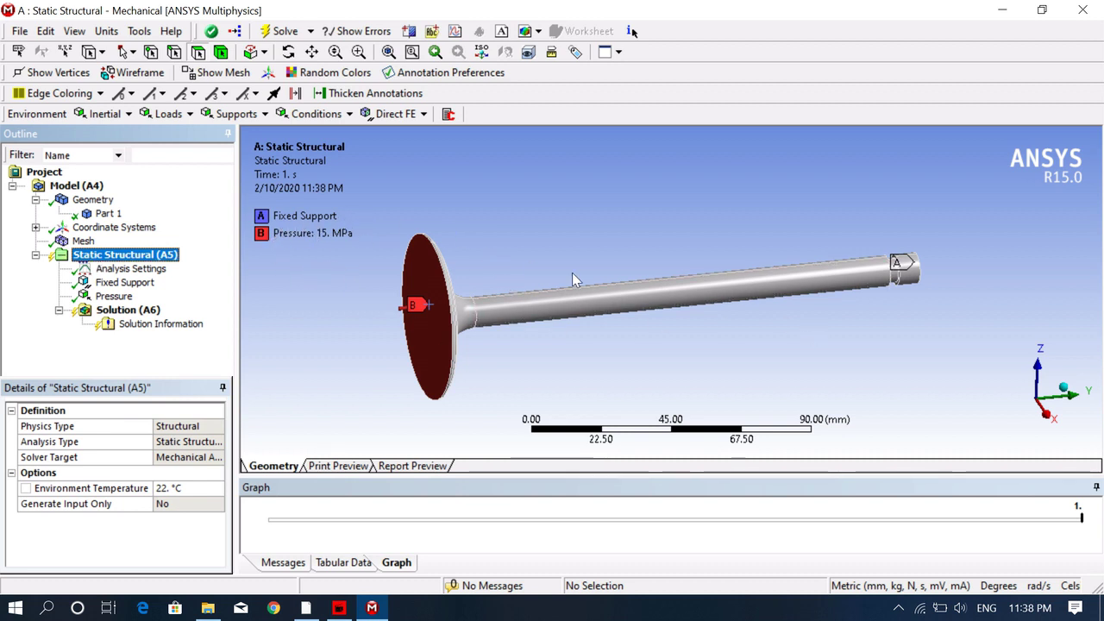
{"action": "middle_click_drag", "start_coordinate": [730, 337], "coordinate": [547, 313]}
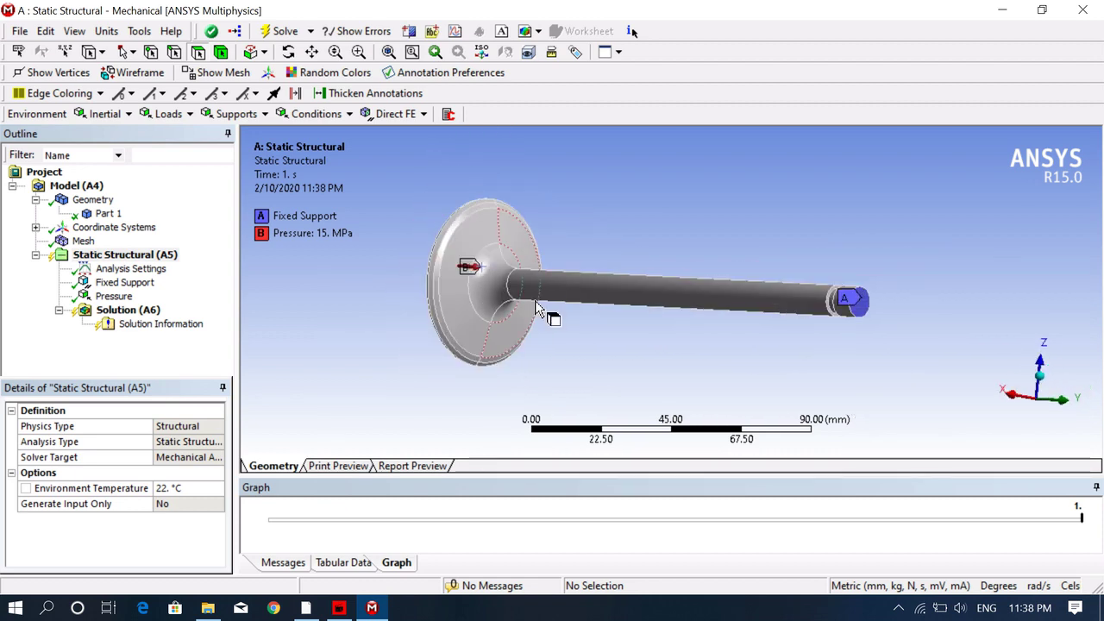
{"action": "middle_click_drag", "start_coordinate": [535, 362], "coordinate": [626, 352]}
Add a Total Deformation result for all bodies to the solution
{"action": "left_click", "coordinate": [123, 312]}
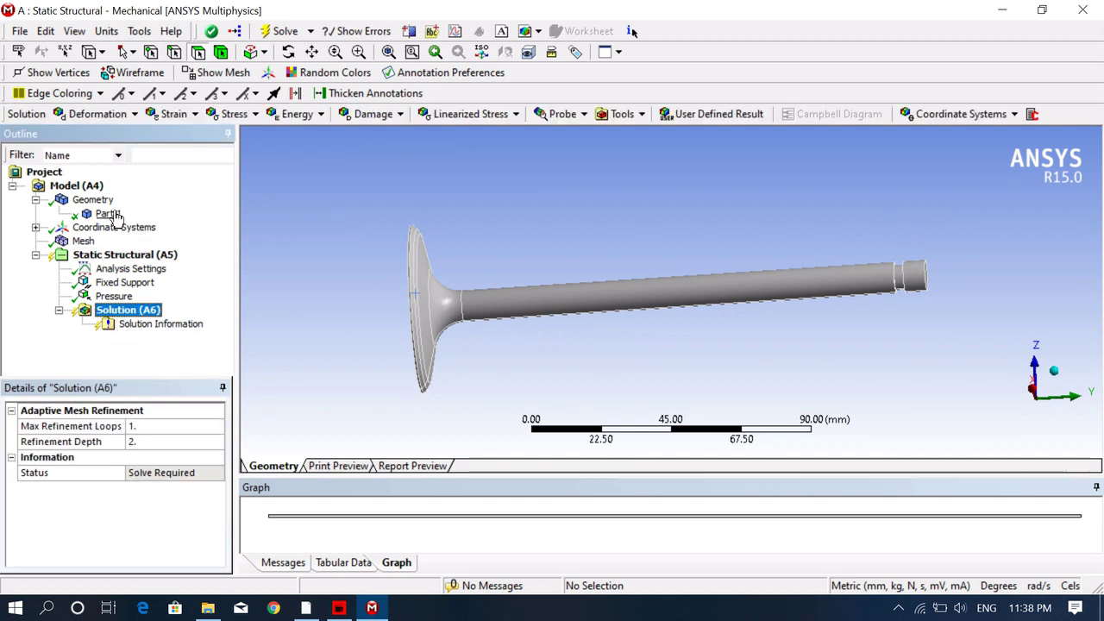
{"action": "left_click", "coordinate": [136, 115]}
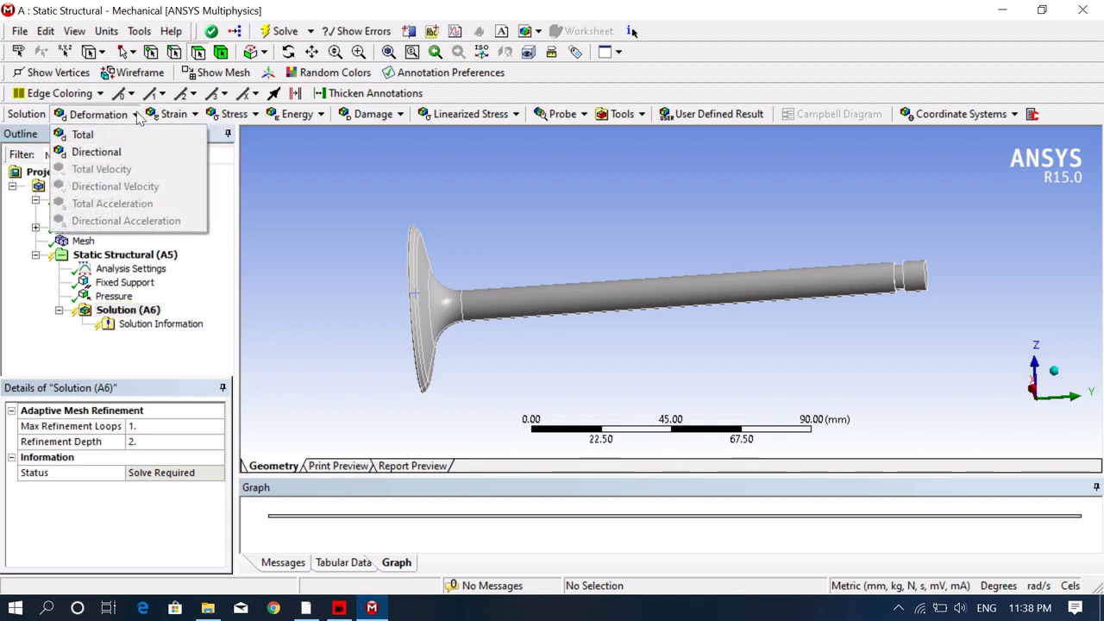
{"action": "left_click", "coordinate": [84, 136]}
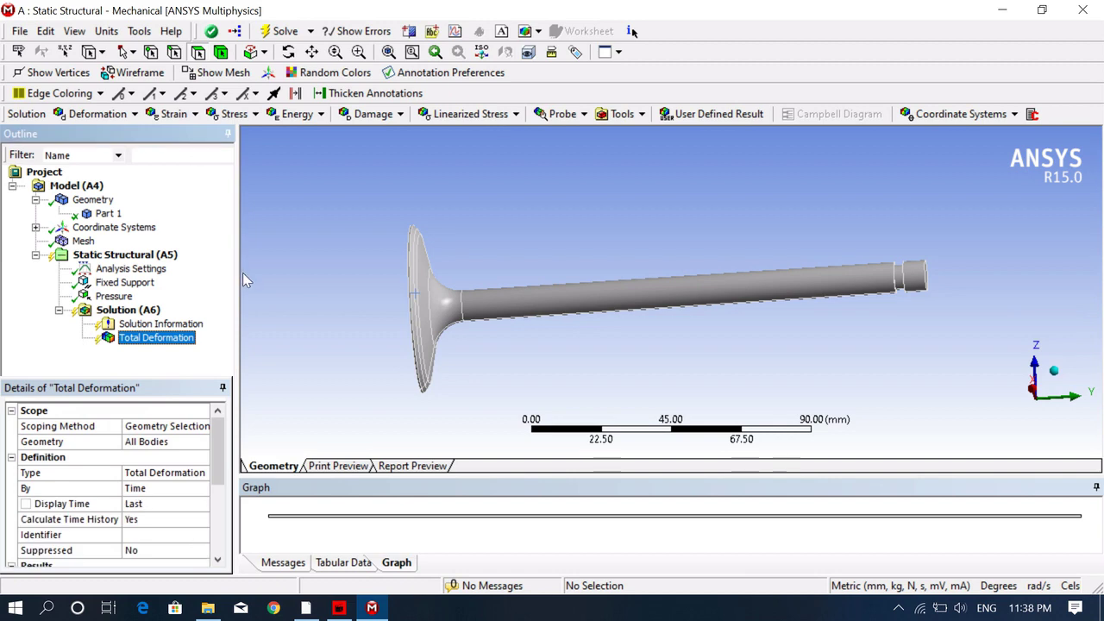
Add Equivalent (von-Mises) Stress and Equivalent Elastic Strain results to the solution
{"action": "left_click", "coordinate": [233, 114]}
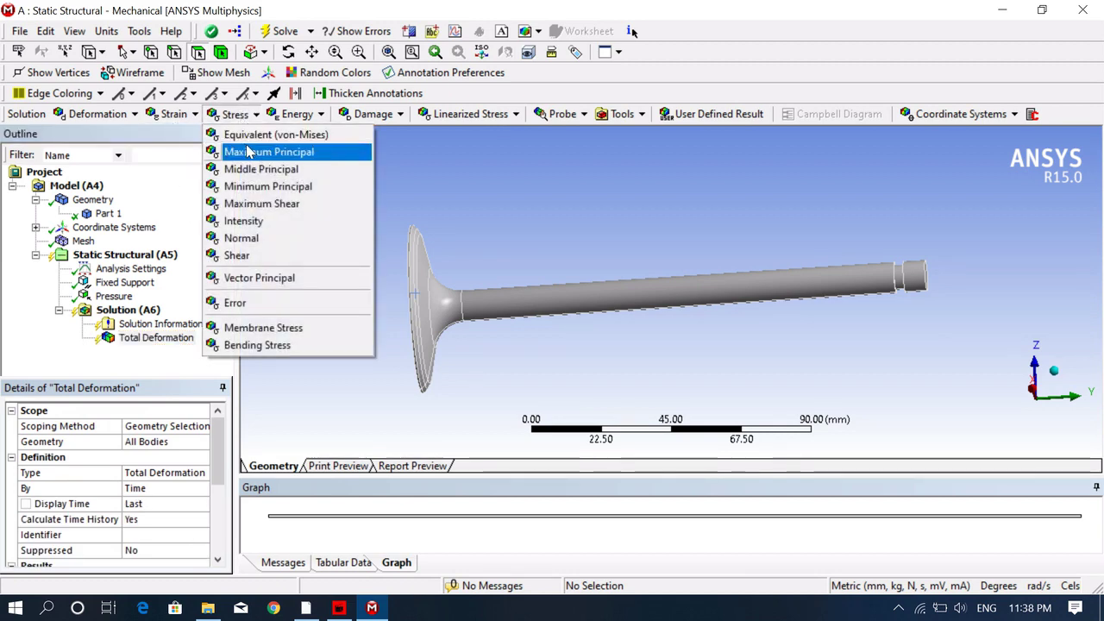
{"action": "left_click", "coordinate": [268, 136]}
{"action": "left_click", "coordinate": [173, 114]}
{"action": "left_click", "coordinate": [198, 135]}
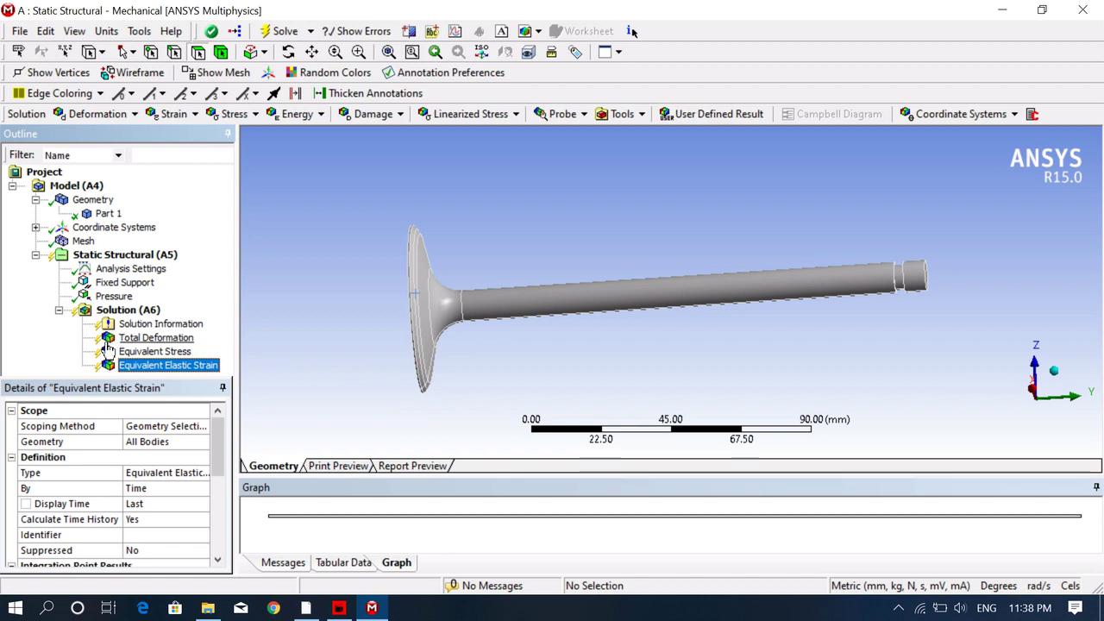
{"action": "left_click_drag", "start_coordinate": [133, 390], "coordinate": [132, 407]}
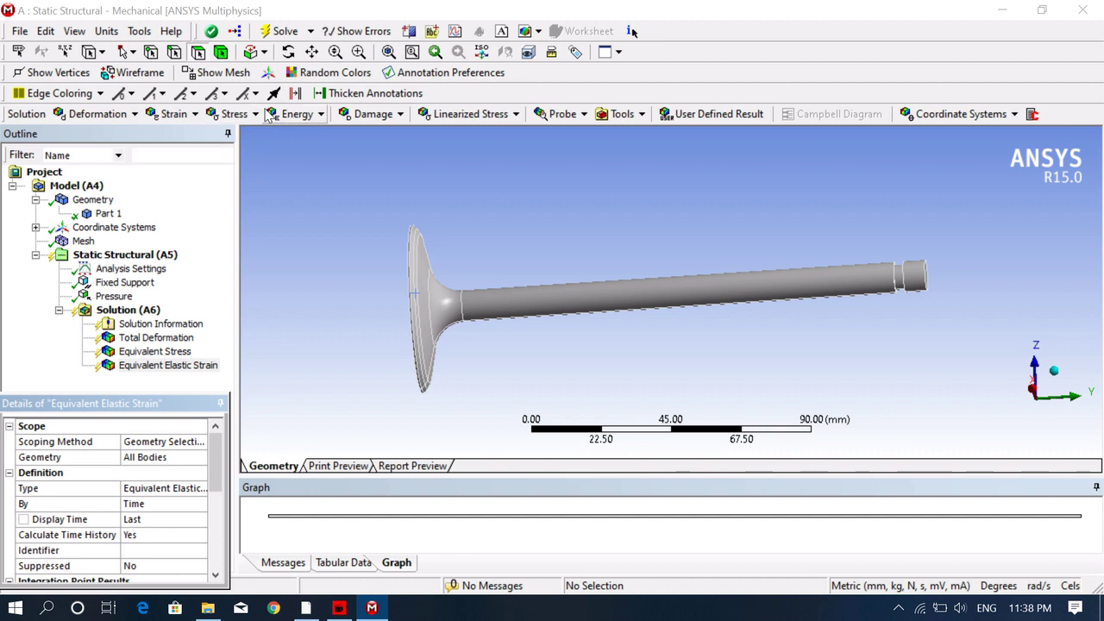
Solve the static structural analysis for the total deformation, equivalent stress and equivalent elastic strain results
{"action": "left_click", "coordinate": [231, 114]}
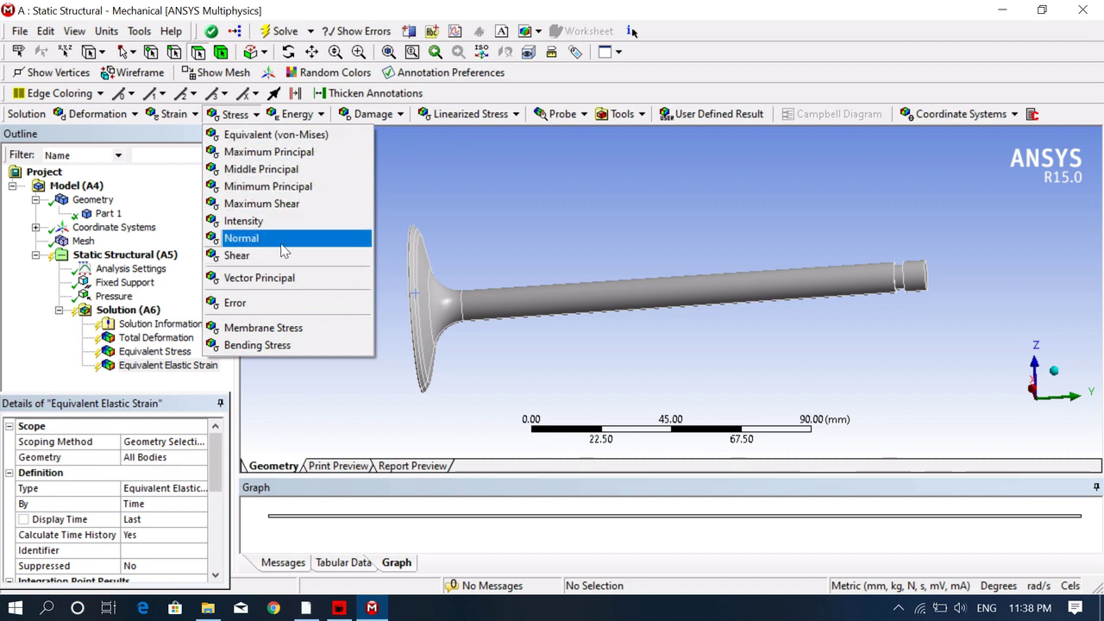
{"action": "left_click", "coordinate": [125, 312]}
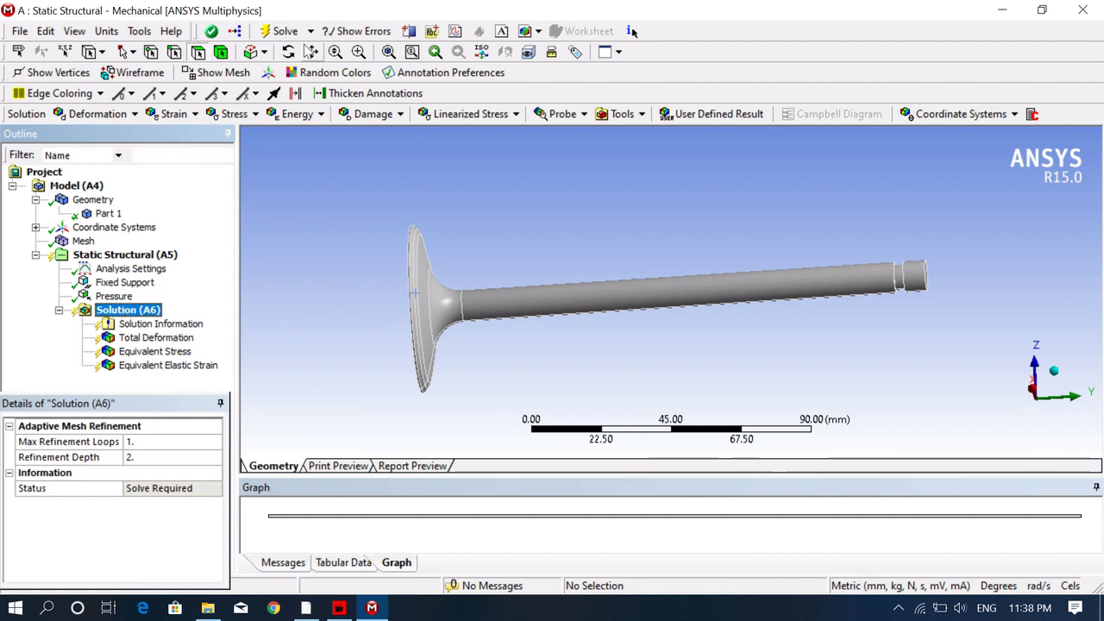
{"action": "left_click", "coordinate": [285, 33]}
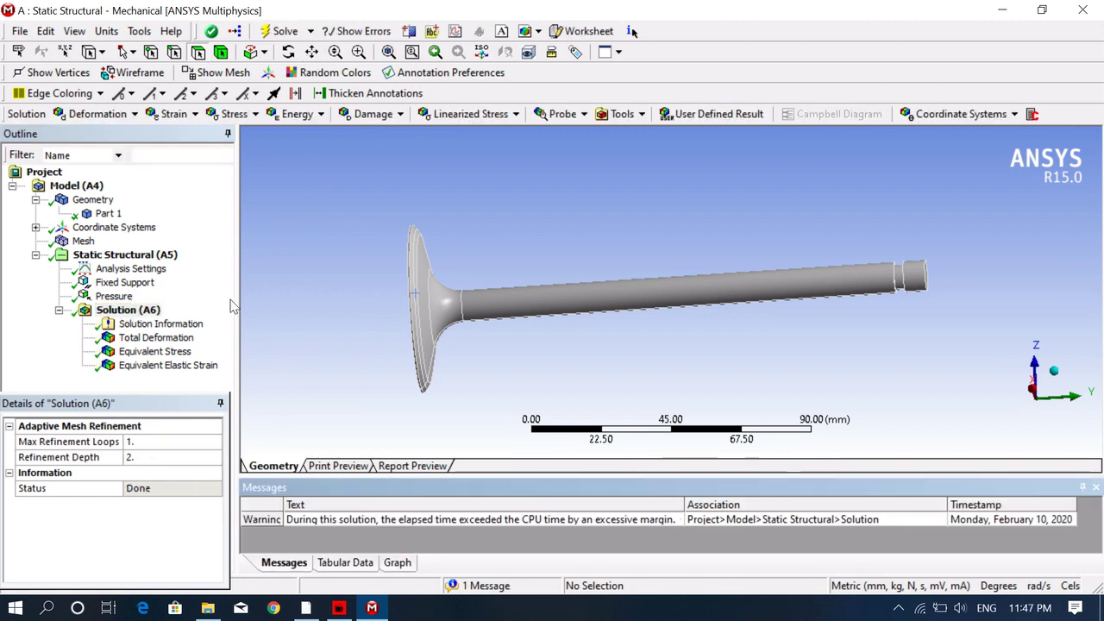
{"action": "left_click", "coordinate": [138, 312]}
{"action": "left_click", "coordinate": [144, 315]}
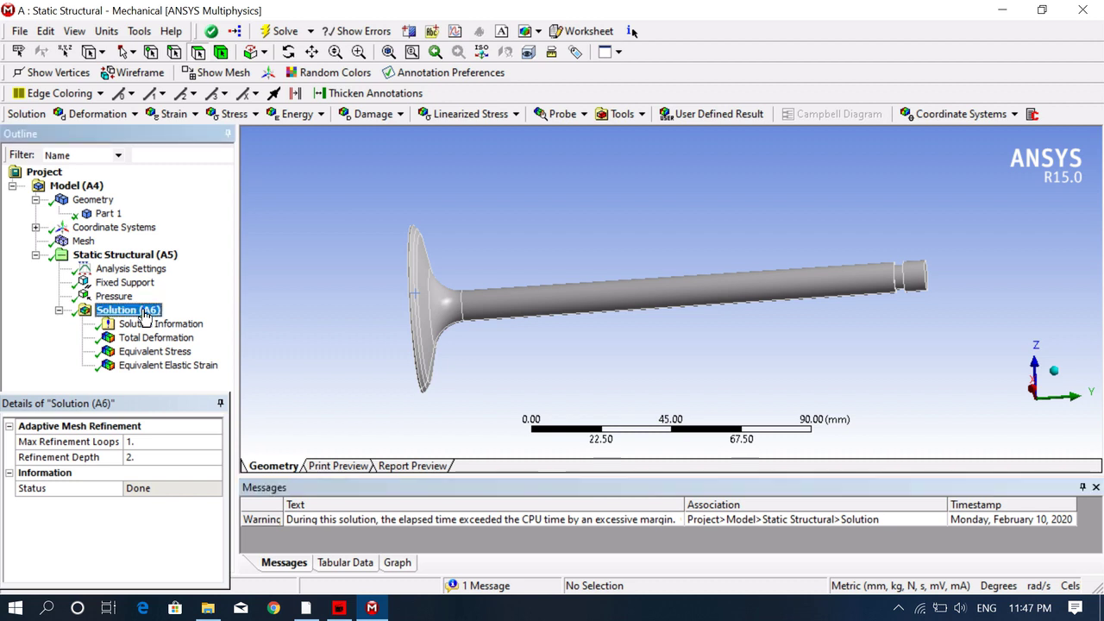
Review the three solved result contours and inspect Total Deformation on the valve from several angles
{"action": "left_click", "coordinate": [159, 341]}
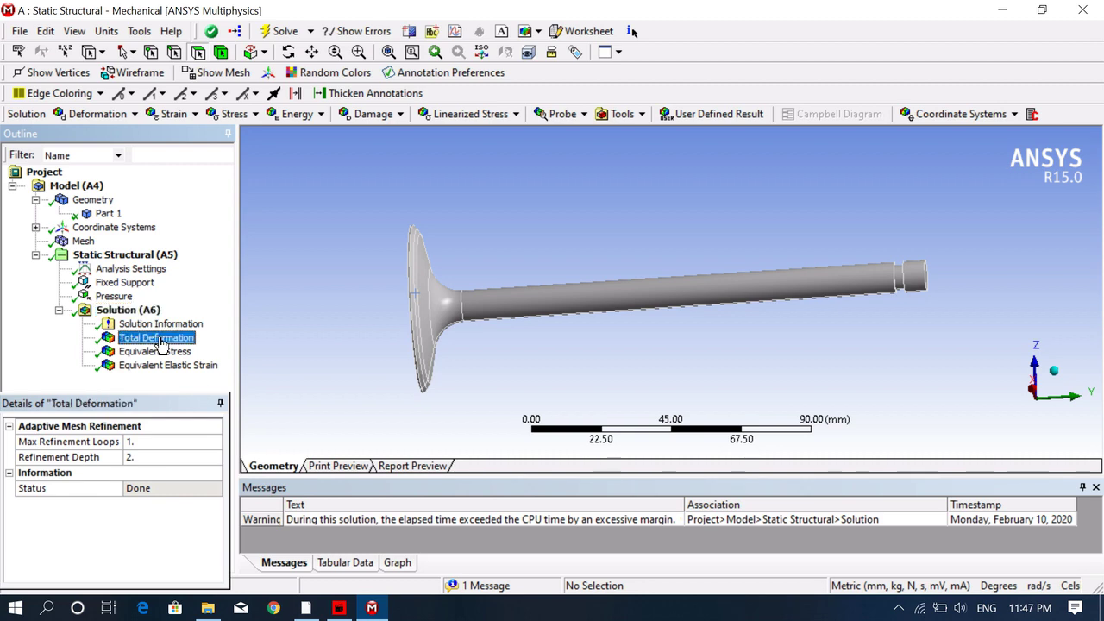
{"action": "left_click", "coordinate": [144, 352]}
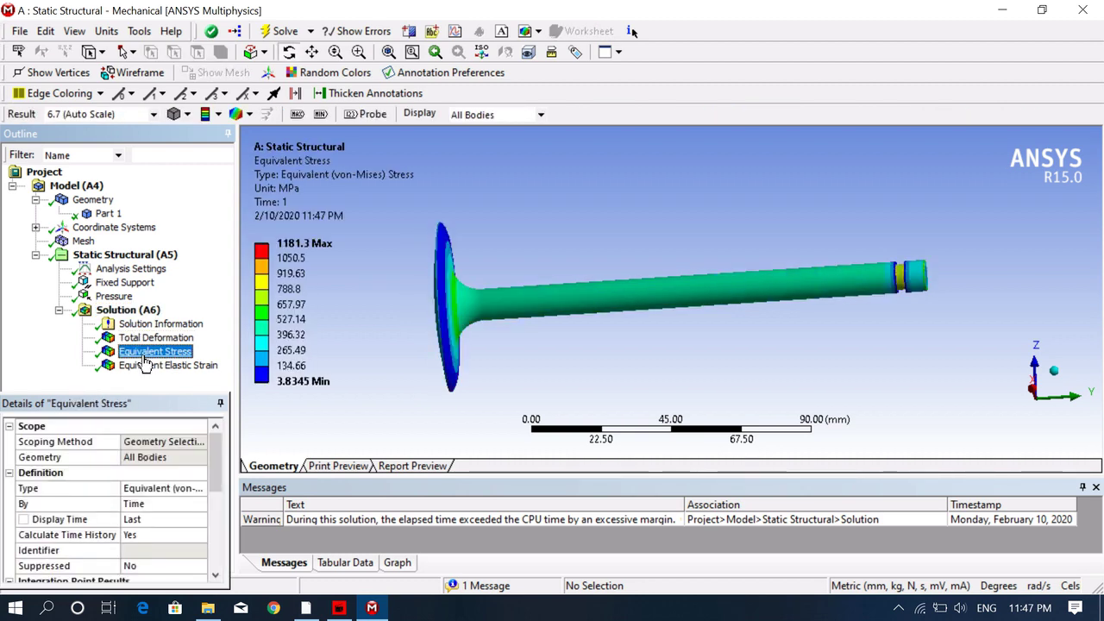
{"action": "left_click", "coordinate": [148, 368]}
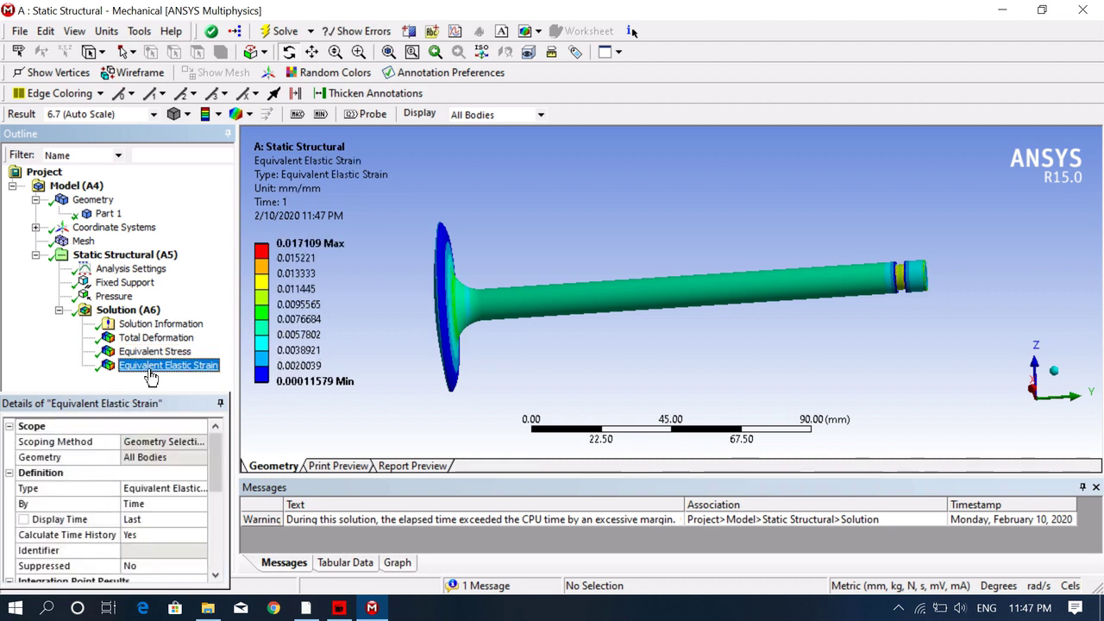
{"action": "left_click", "coordinate": [156, 337]}
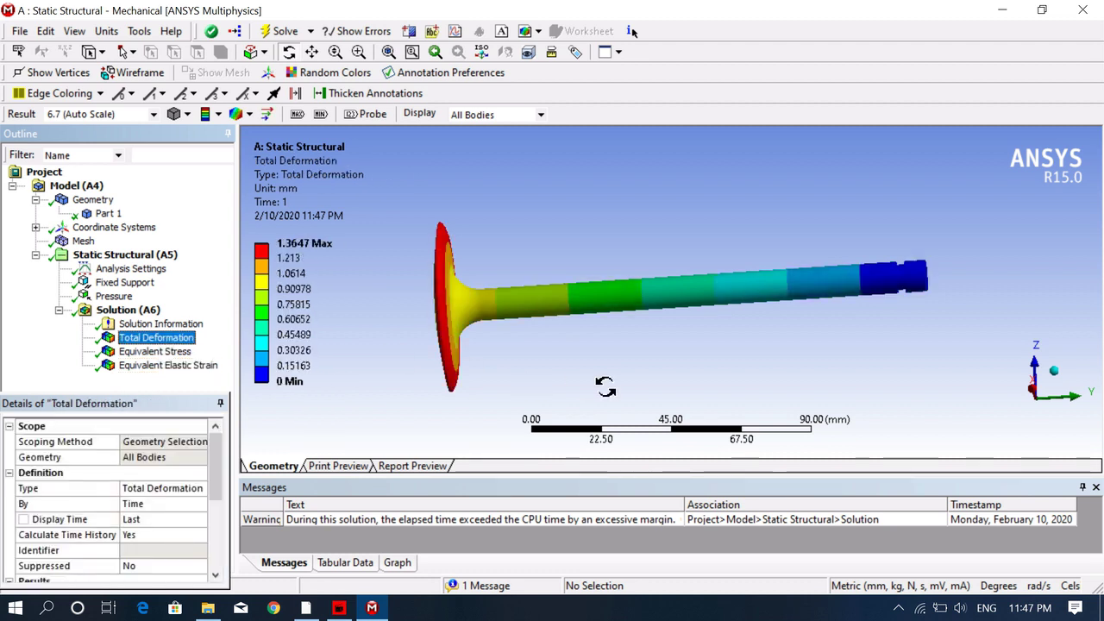
{"action": "left_click_drag", "start_coordinate": [660, 350], "coordinate": [547, 344]}
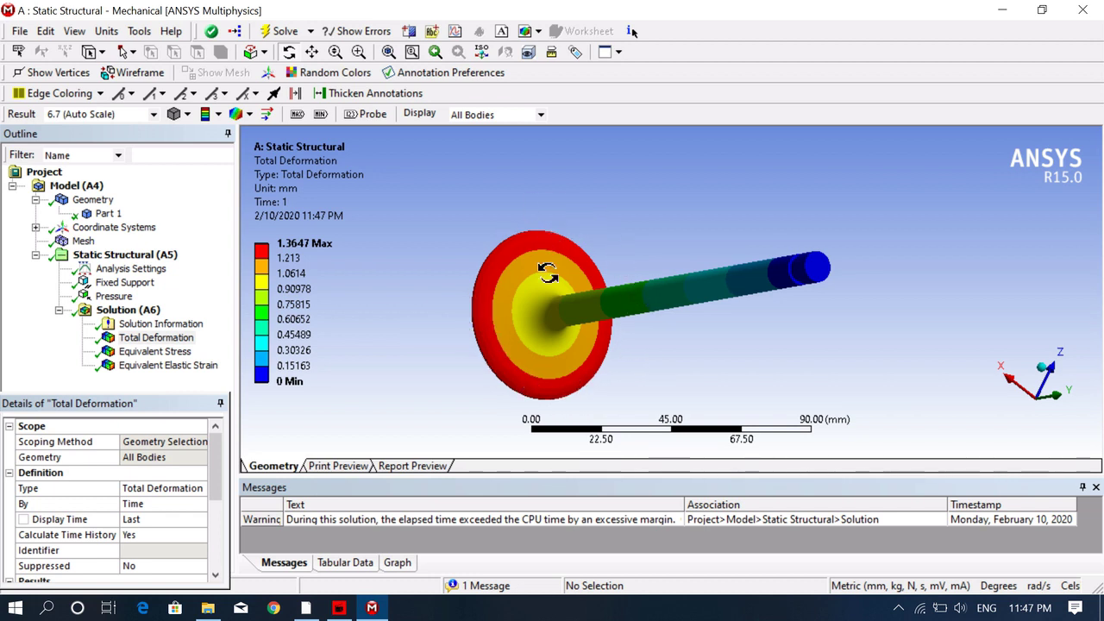
{"action": "left_click_drag", "start_coordinate": [791, 330], "coordinate": [897, 332]}
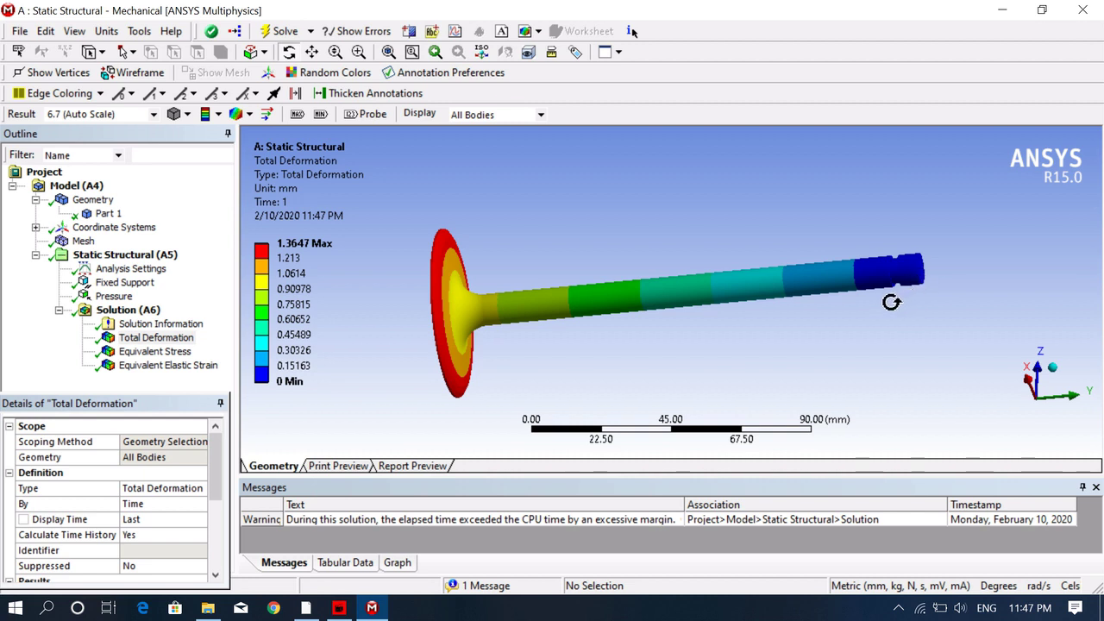
Examine the Equivalent Stress contour on the valve head and along the stem
{"action": "left_click", "coordinate": [146, 352]}
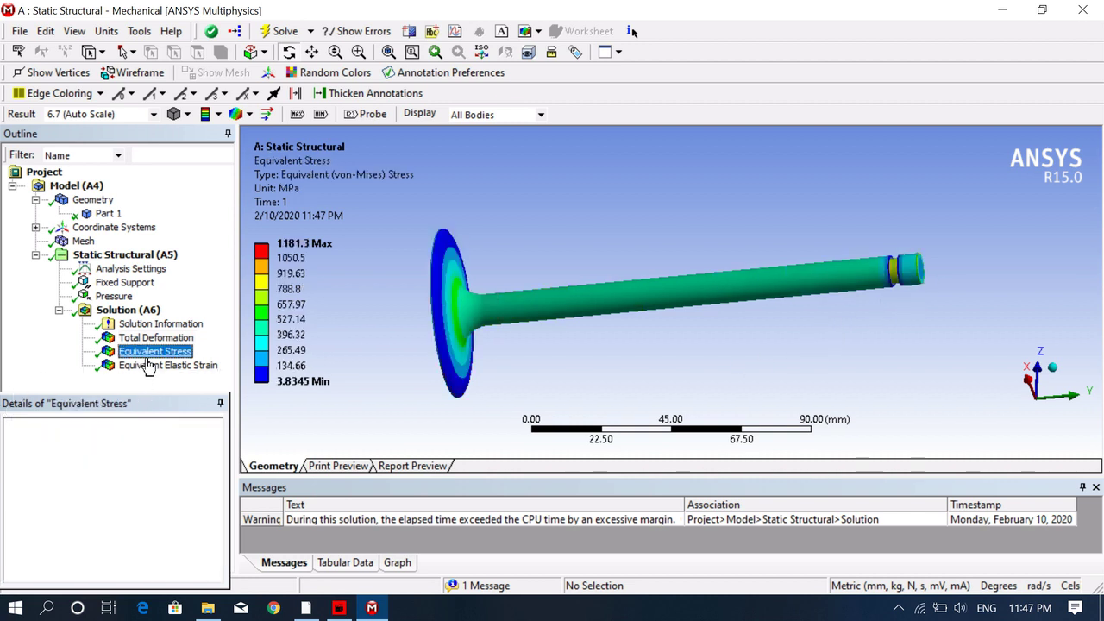
{"action": "left_click_drag", "start_coordinate": [491, 342], "coordinate": [777, 302]}
{"action": "scroll", "coordinate": [835, 298], "scroll_direction": "up", "scroll_amount": 5}
{"action": "scroll", "coordinate": [859, 329], "scroll_direction": "down", "scroll_amount": 3}
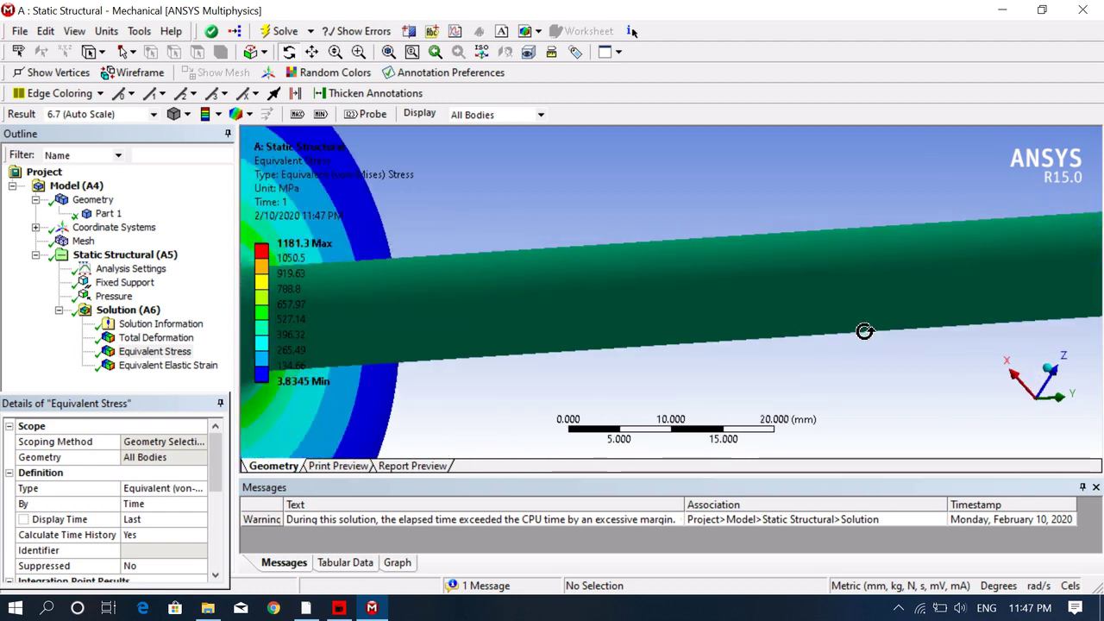
{"action": "left_click_drag", "start_coordinate": [866, 316], "coordinate": [859, 315]}
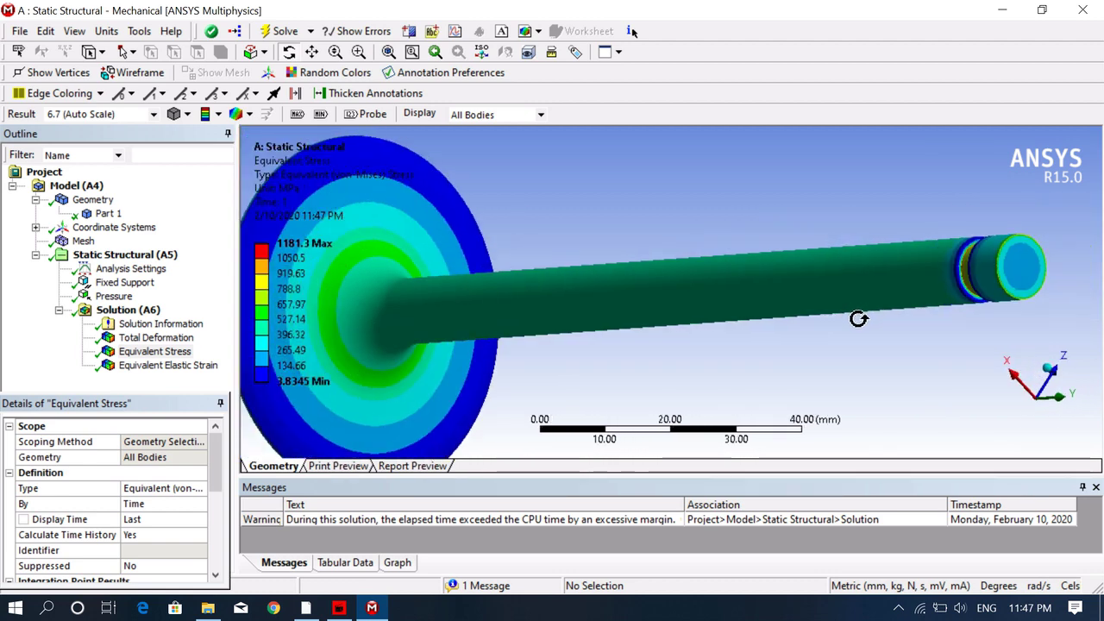
Inspect the Equivalent Stress distribution up close around the groove near the stem tip
{"action": "middle_click_drag", "start_coordinate": [591, 302], "coordinate": [367, 303], "text": "ctrl"}
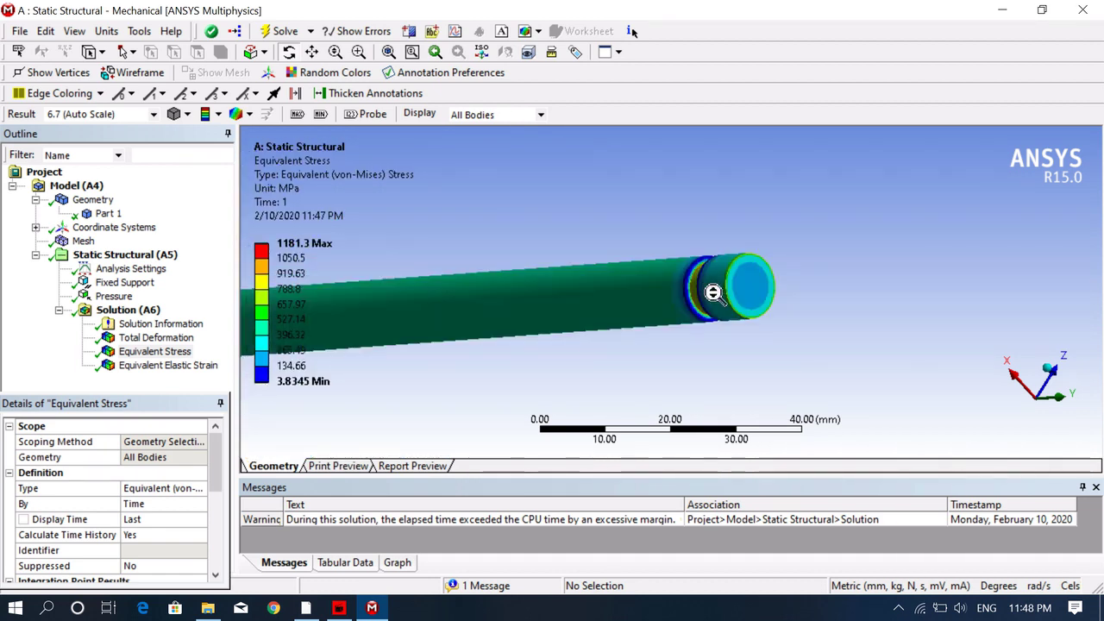
{"action": "scroll", "coordinate": [712, 293], "scroll_direction": "up", "scroll_amount": 5}
{"action": "left_click_drag", "start_coordinate": [712, 293], "coordinate": [868, 315]}
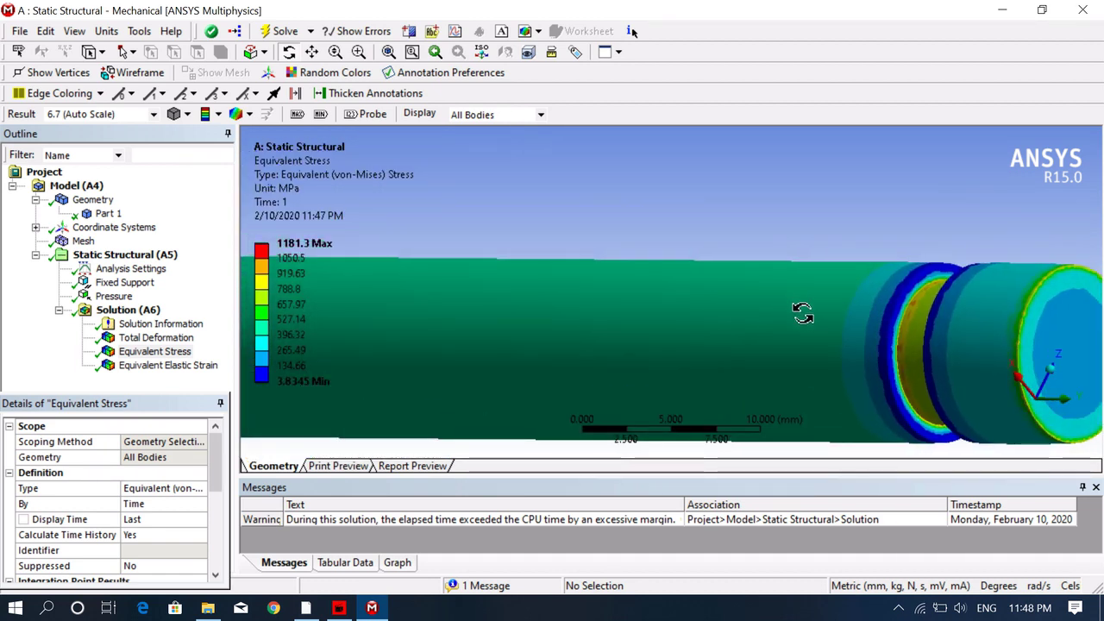
{"action": "scroll", "coordinate": [673, 328], "scroll_direction": "down", "scroll_amount": 2}
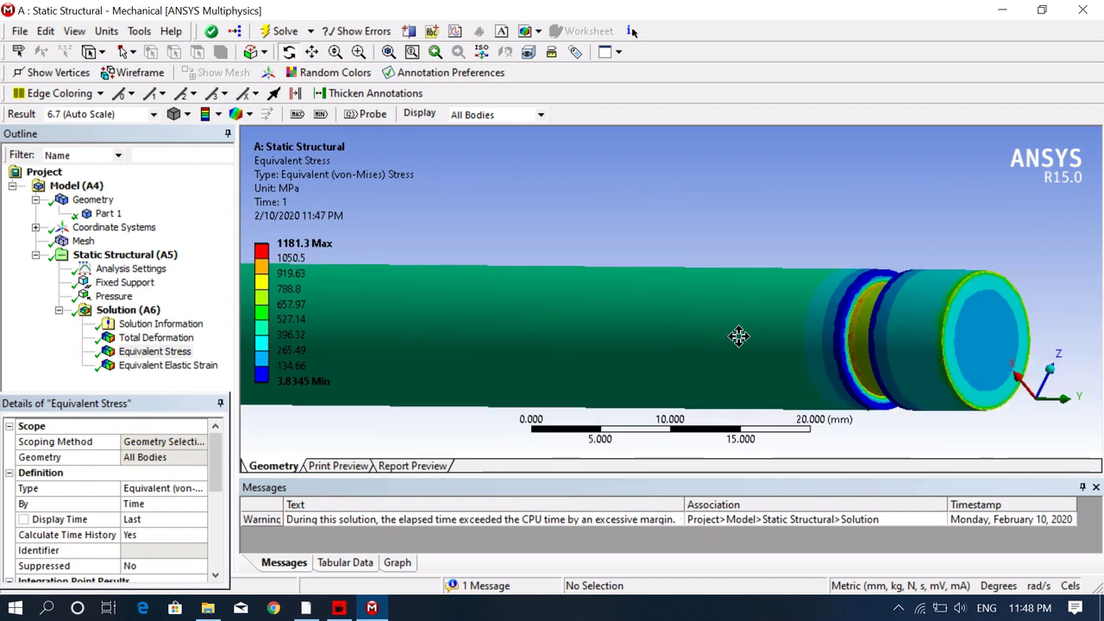
{"action": "middle_click_drag", "start_coordinate": [737, 336], "coordinate": [619, 331], "text": "ctrl"}
{"action": "scroll", "coordinate": [496, 345], "scroll_direction": "up", "scroll_amount": 2}
{"action": "left_click_drag", "start_coordinate": [573, 323], "coordinate": [555, 303]}
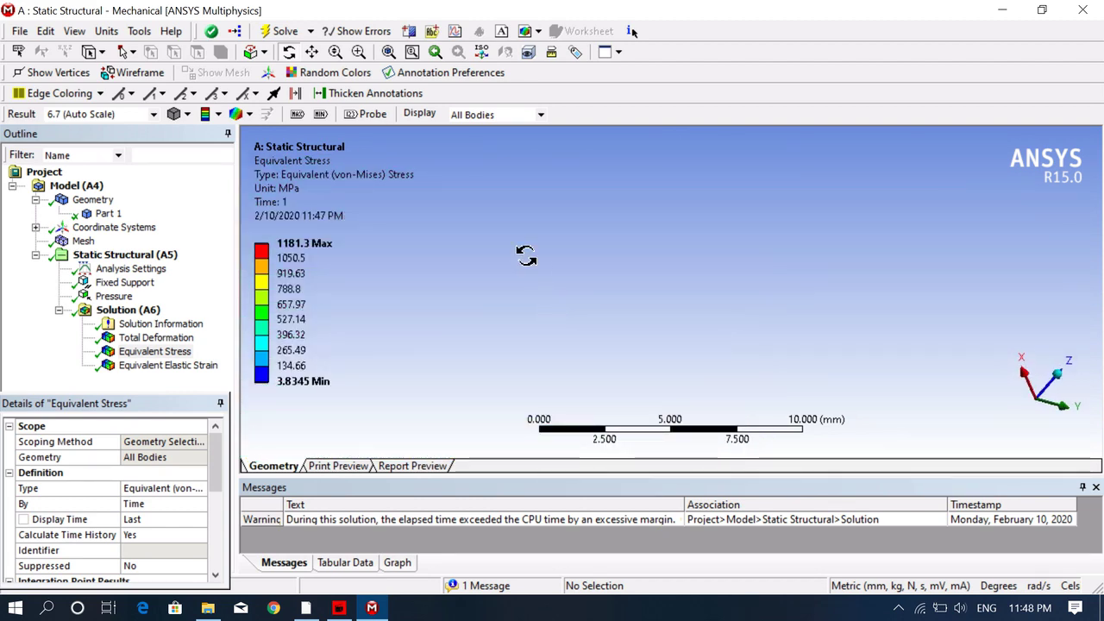
Fit the whole valve in view and compare its Equivalent Stress and Equivalent Elastic Strain contours
{"action": "left_click", "coordinate": [389, 51]}
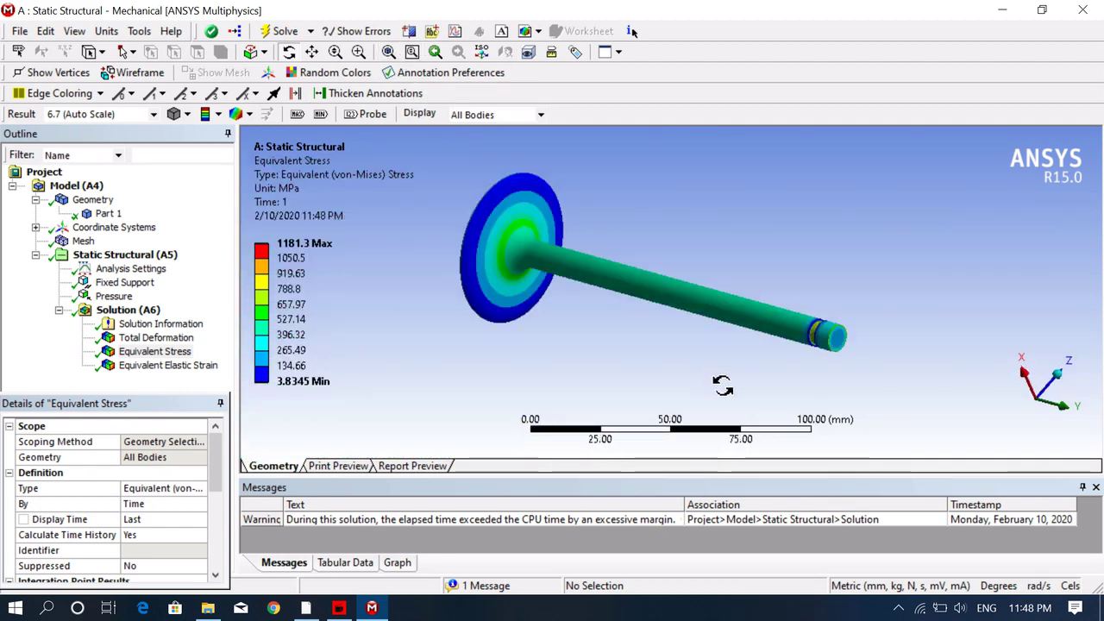
{"action": "left_click_drag", "start_coordinate": [725, 373], "coordinate": [843, 404]}
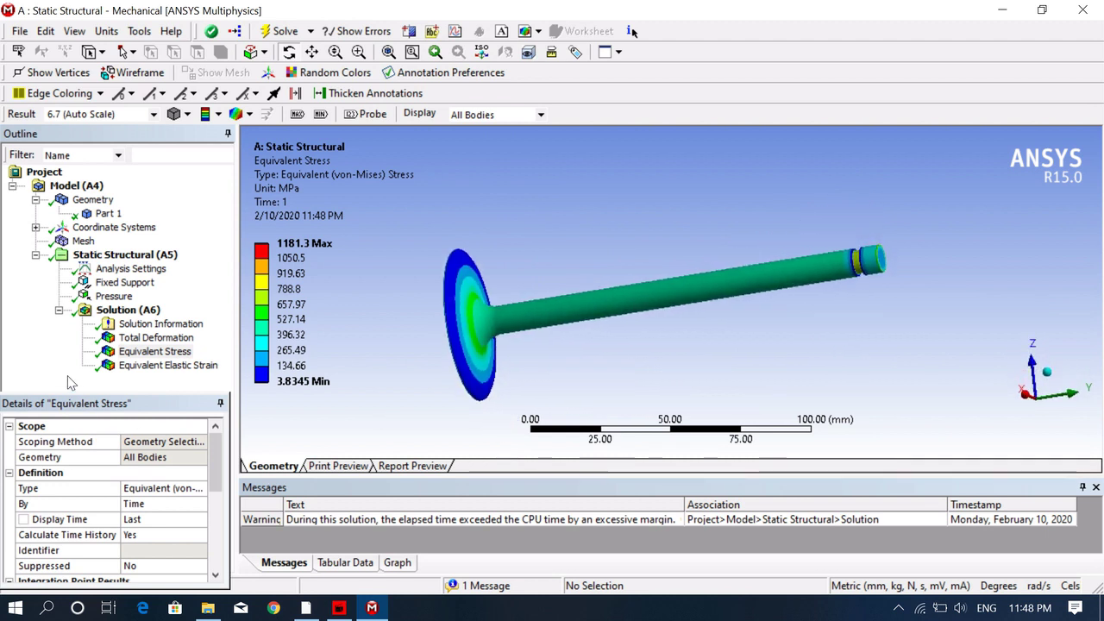
{"action": "left_click", "coordinate": [136, 354]}
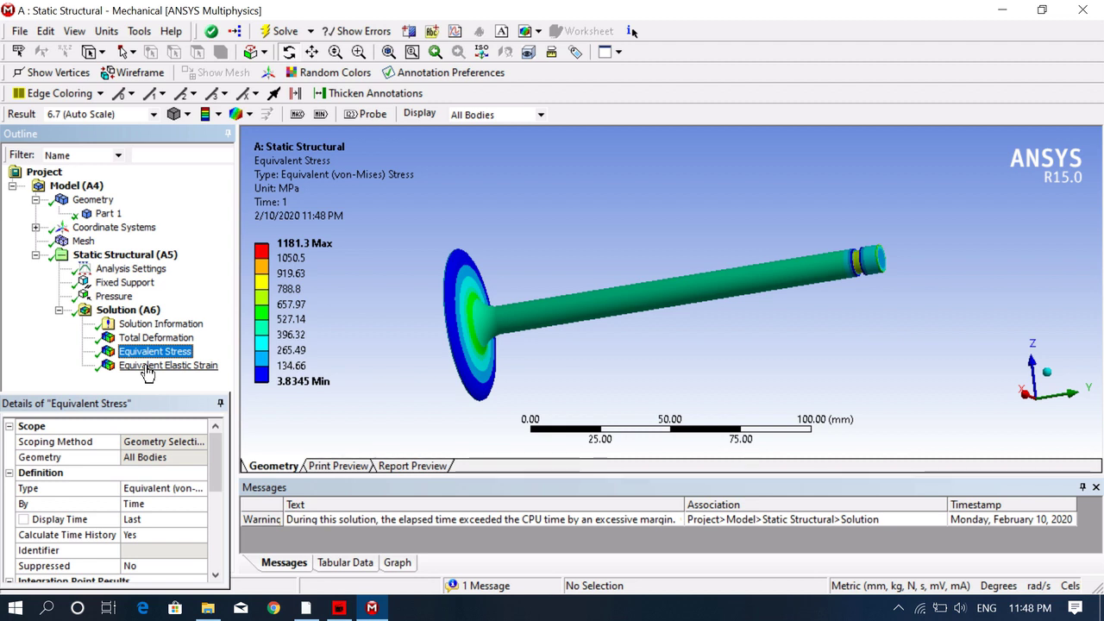
{"action": "left_click", "coordinate": [149, 367]}
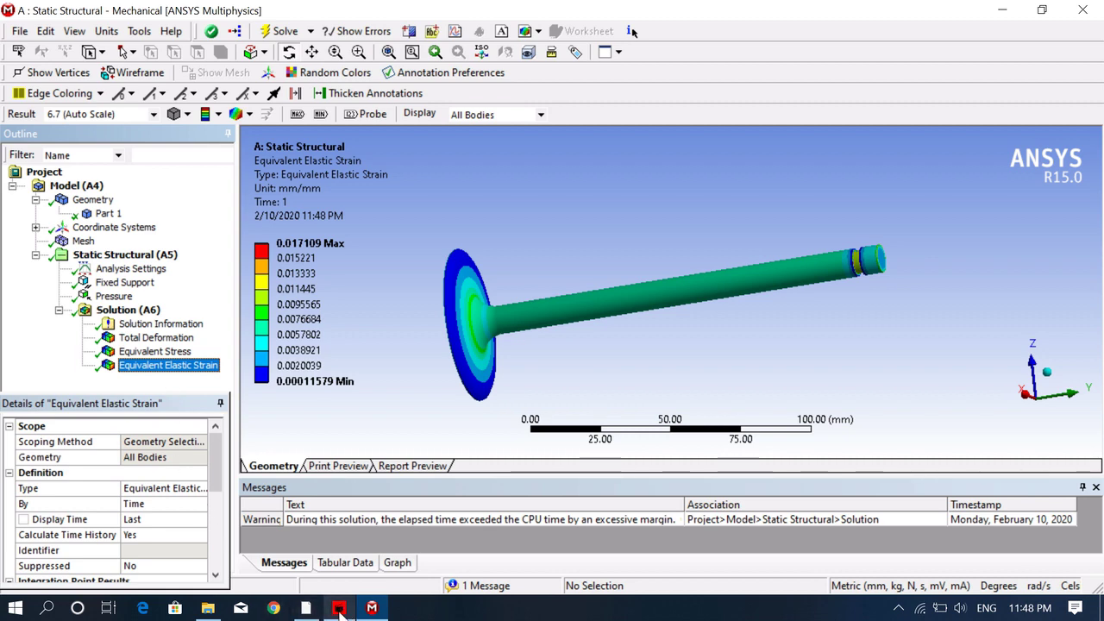
Switch to Workbench and add a Steady-State Thermal system sharing the Static Structural system's engineering data, geometry and model
{"action": "left_click", "coordinate": [305, 608]}
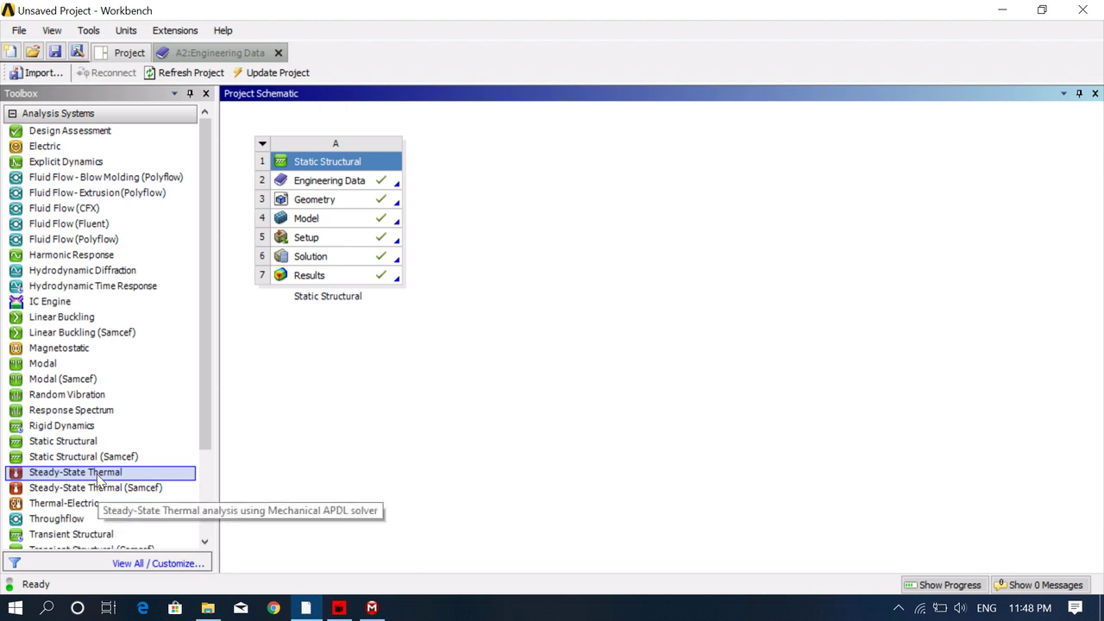
{"action": "left_click_drag", "start_coordinate": [97, 479], "coordinate": [380, 218]}
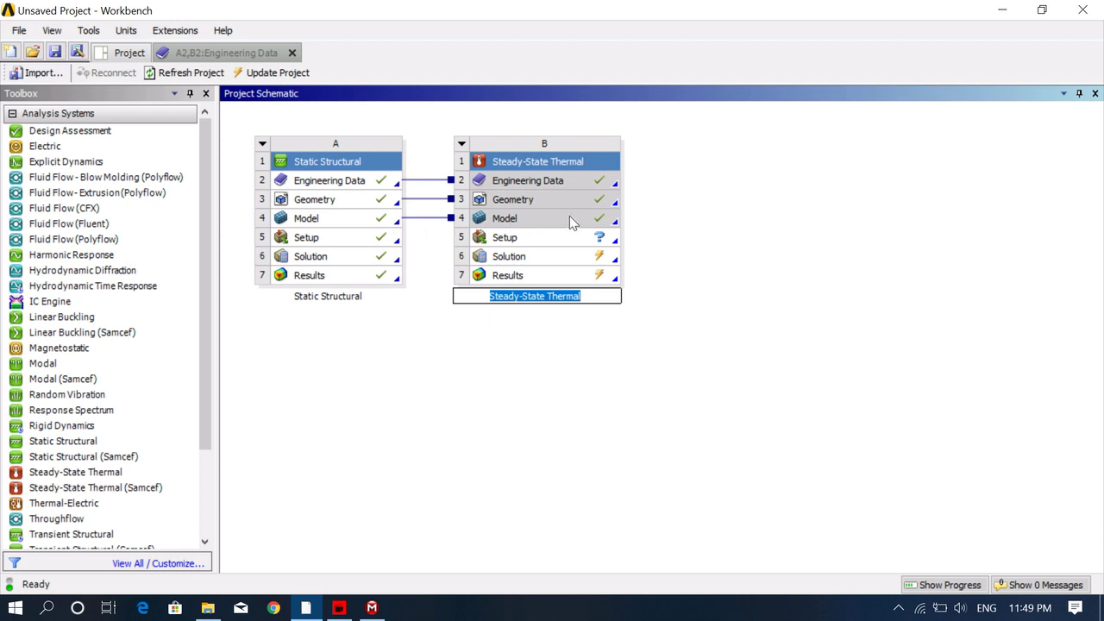
{"action": "left_click", "coordinate": [614, 433]}
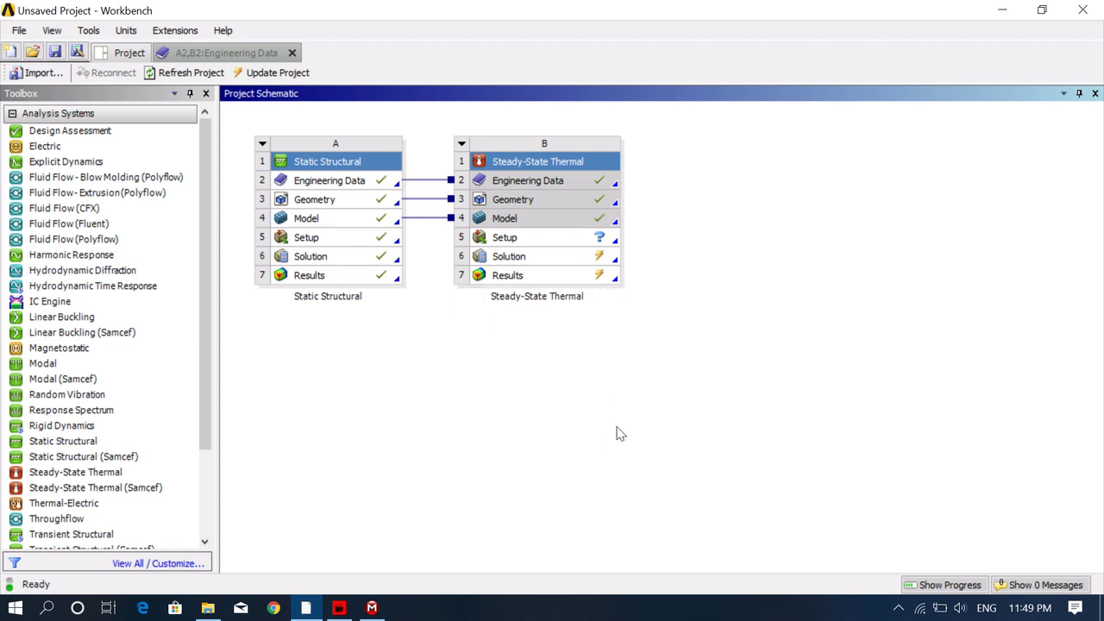
Return to Mechanical, enlarge the outline tree and collapse the static structural solution to expose the Steady-State Thermal branch
{"action": "left_click", "coordinate": [373, 607]}
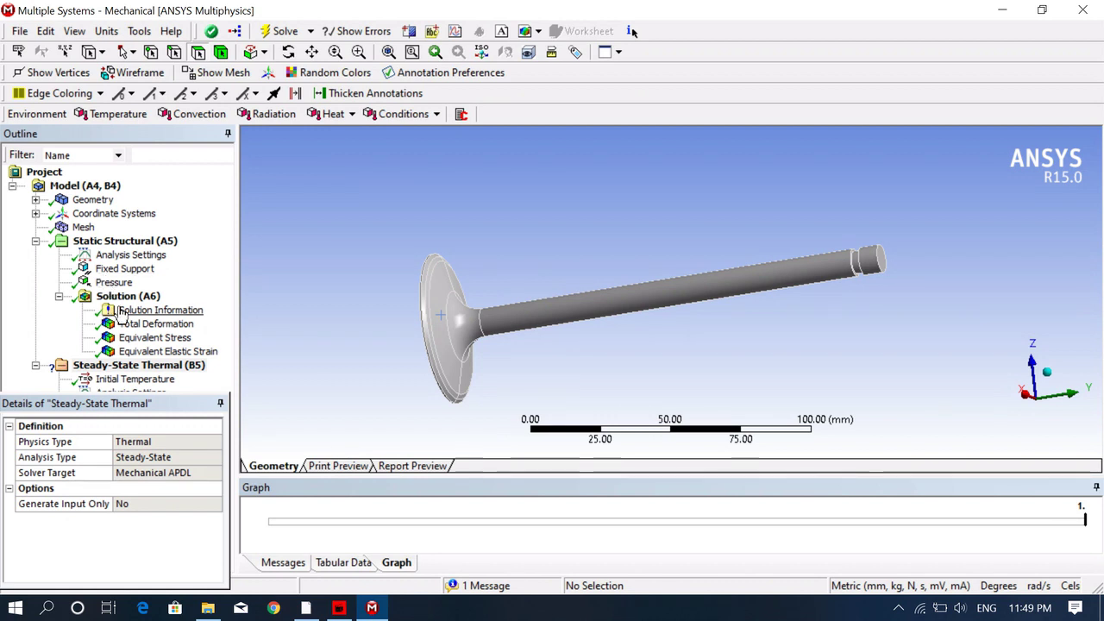
{"action": "left_click", "coordinate": [134, 405]}
{"action": "left_click_drag", "start_coordinate": [134, 408], "coordinate": [129, 428]}
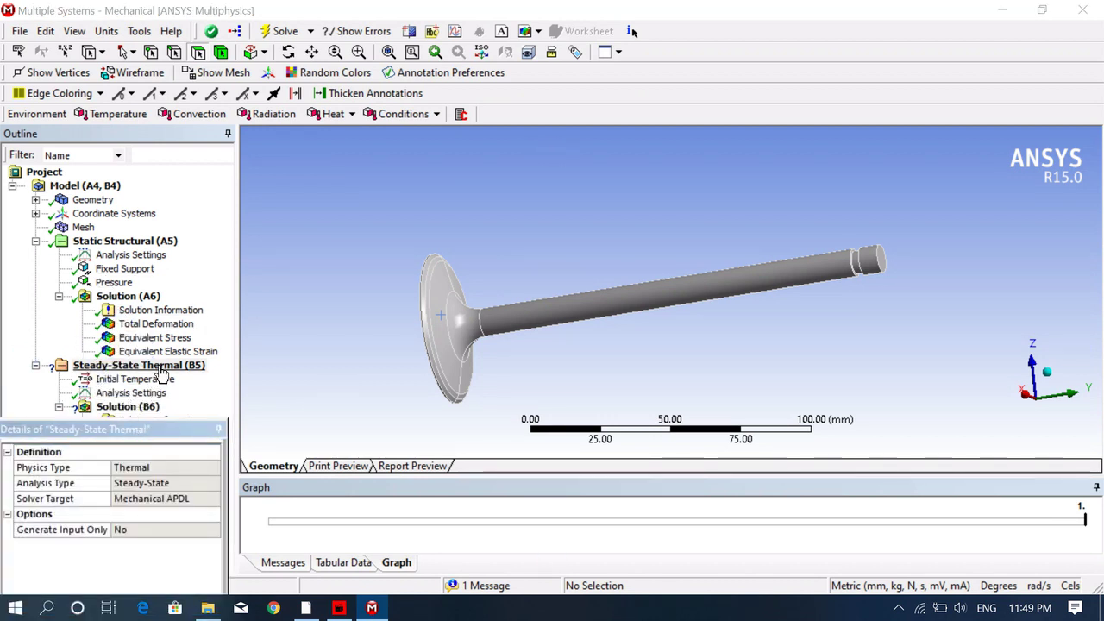
{"action": "left_click", "coordinate": [86, 315]}
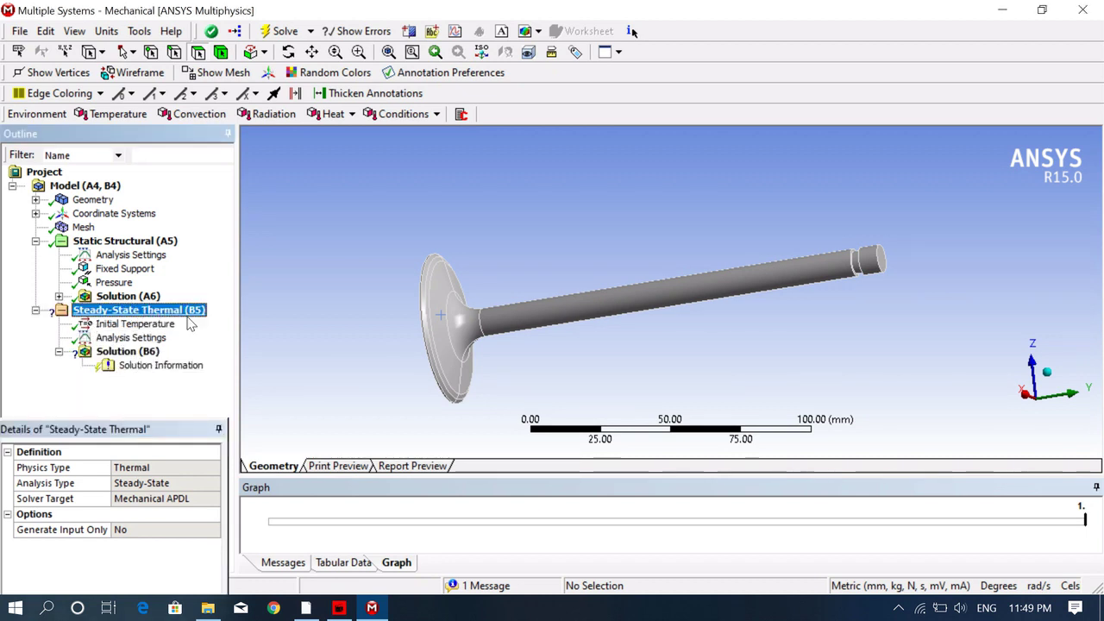
Review the initial temperature and analysis settings of the steady-state thermal analysis
{"action": "left_click", "coordinate": [128, 329]}
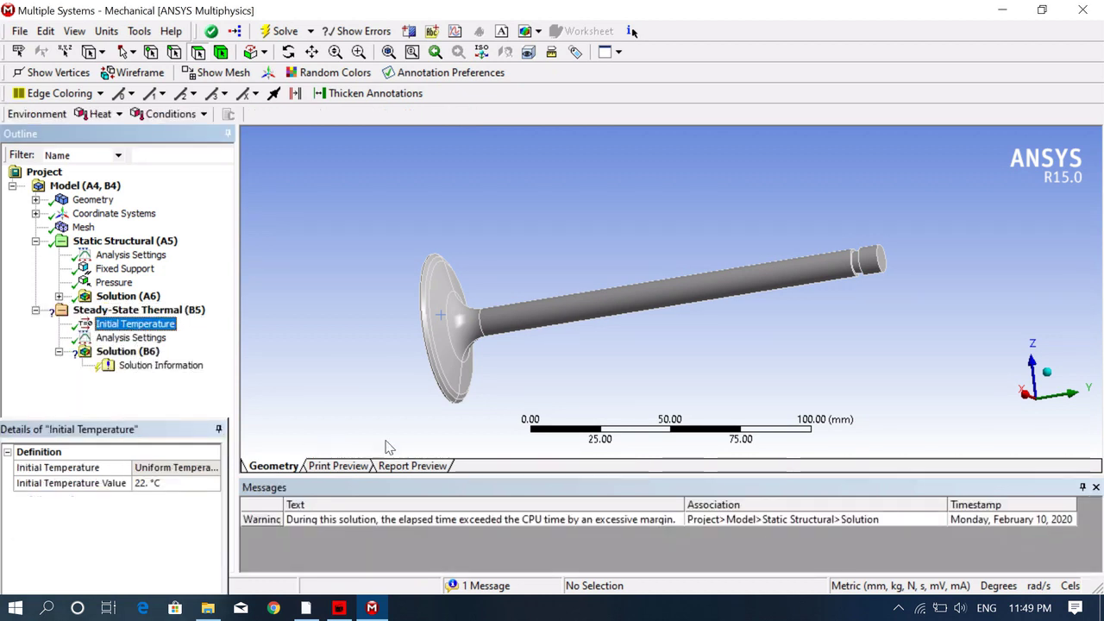
{"action": "scroll", "coordinate": [265, 449], "scroll_direction": "up", "scroll_amount": 2}
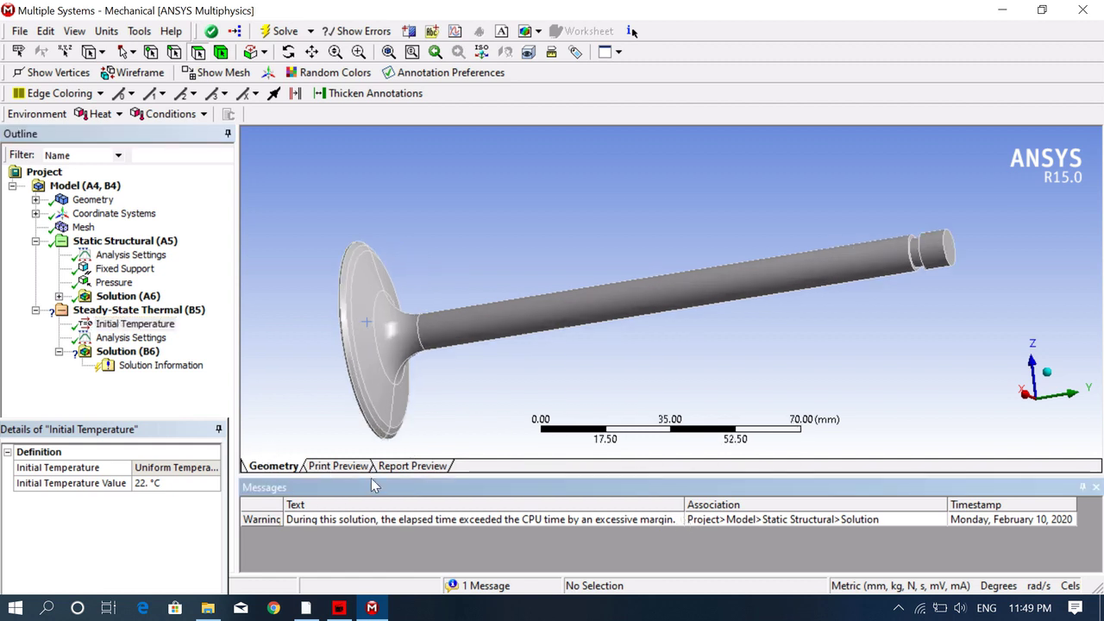
{"action": "scroll", "coordinate": [491, 316], "scroll_direction": "down", "scroll_amount": 1}
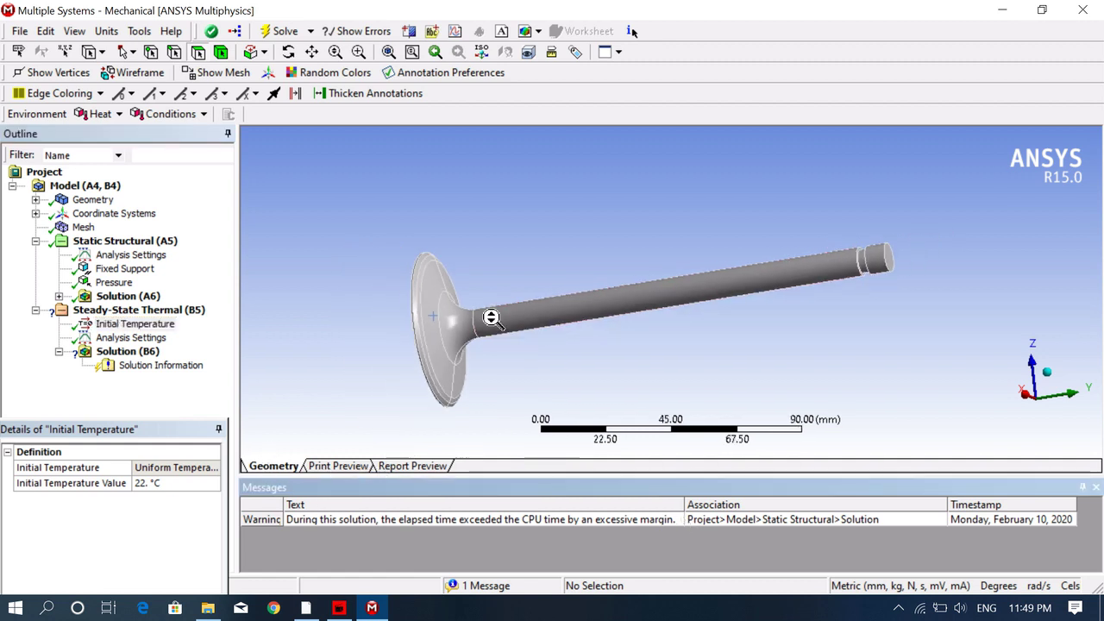
{"action": "left_click", "coordinate": [138, 337]}
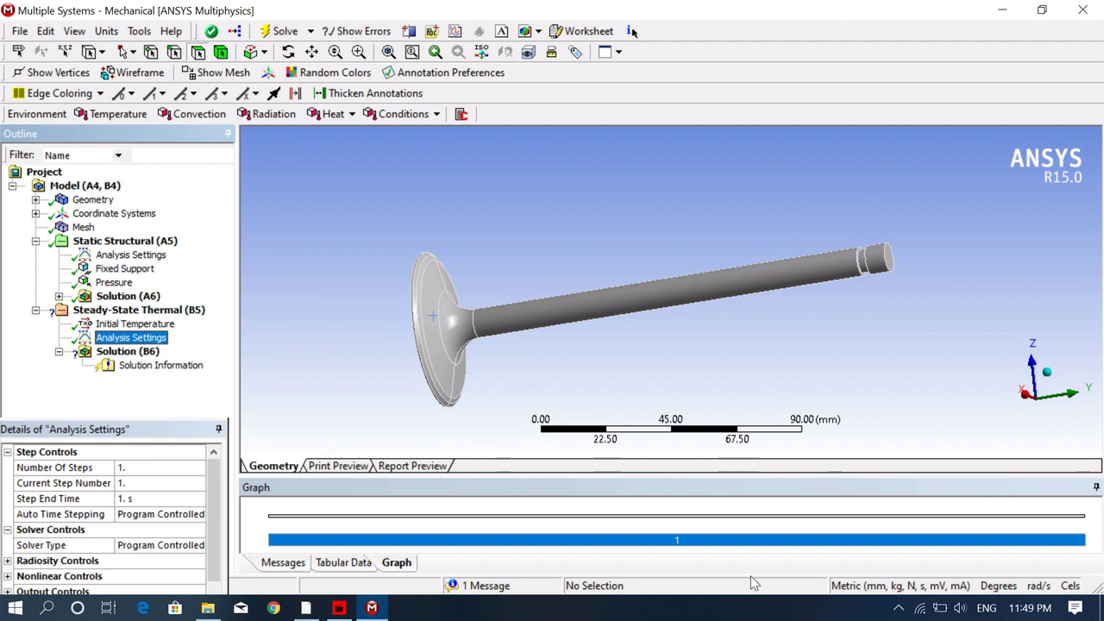
Add a Temperature result for all bodies to the steady-state thermal solution
{"action": "left_click", "coordinate": [105, 352]}
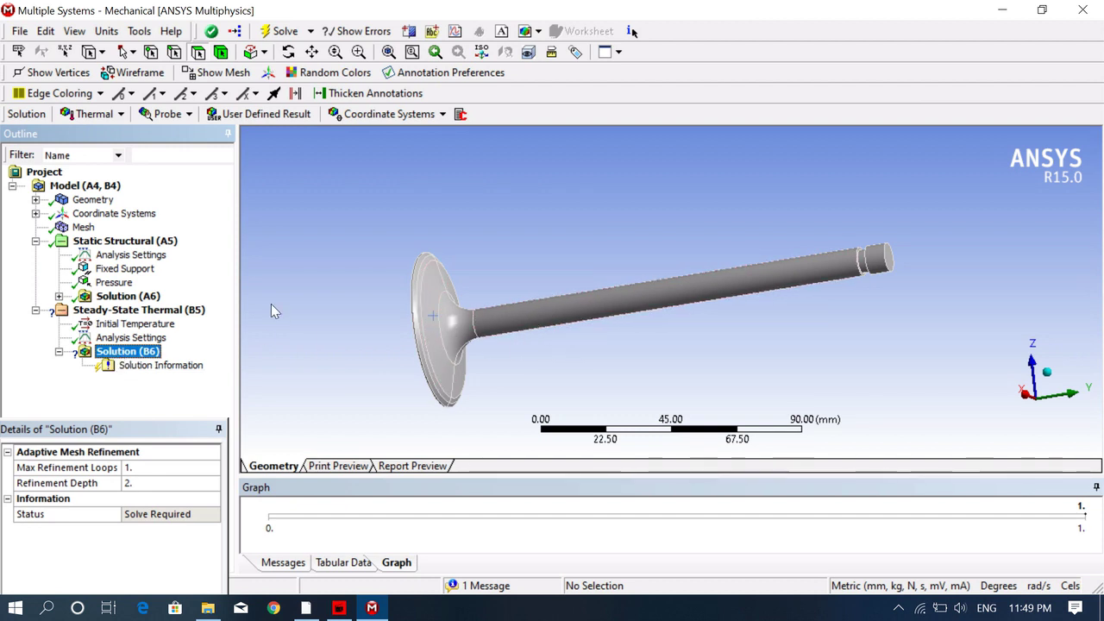
{"action": "left_click", "coordinate": [122, 114]}
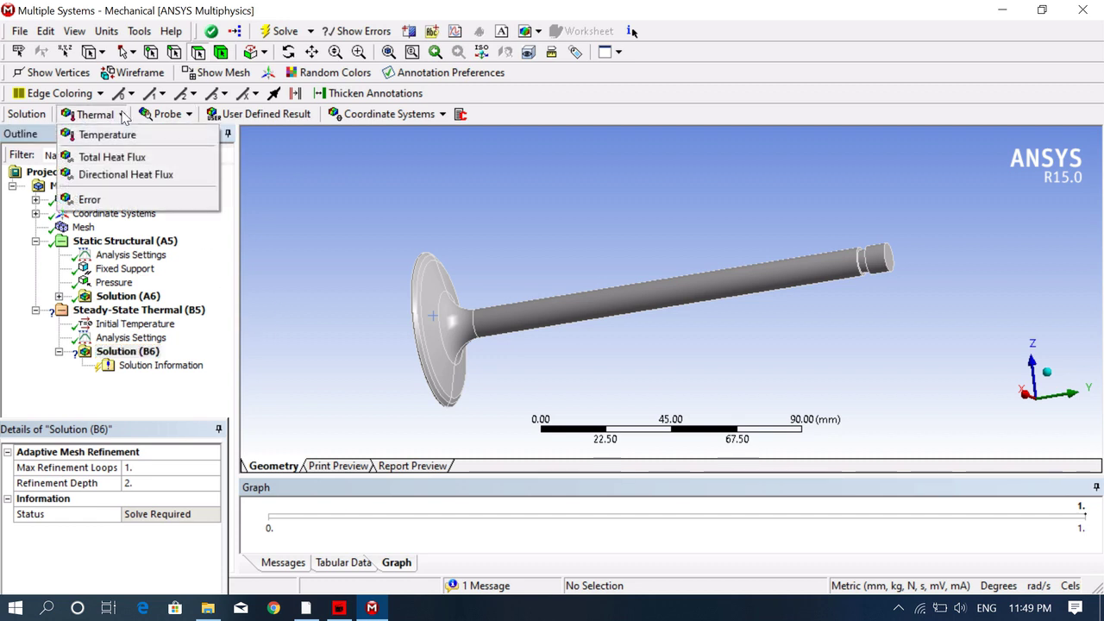
{"action": "left_click", "coordinate": [118, 139]}
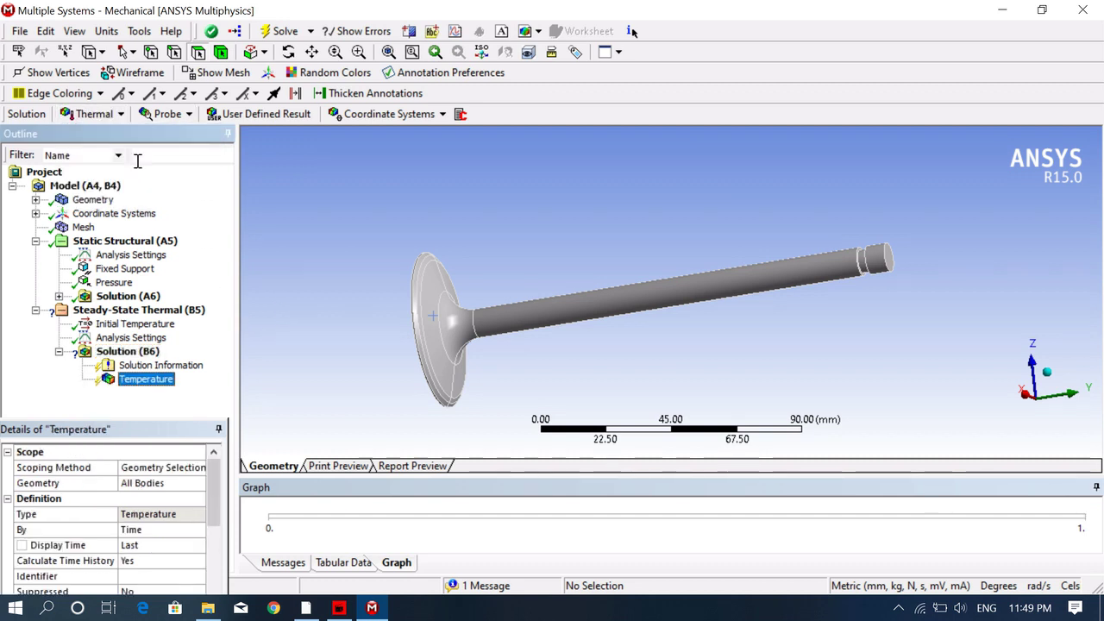
{"action": "middle_click_drag", "start_coordinate": [345, 339], "coordinate": [468, 324]}
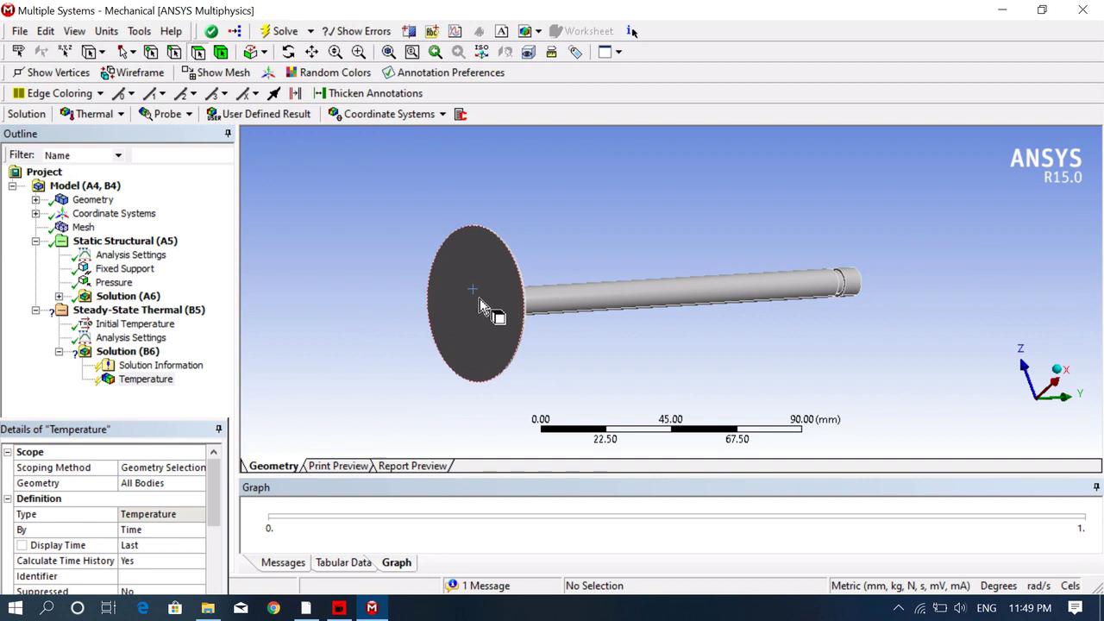
Apply a 700 °C temperature load to the flat face of the valve head in the steady-state thermal analysis
{"action": "left_click", "coordinate": [479, 296]}
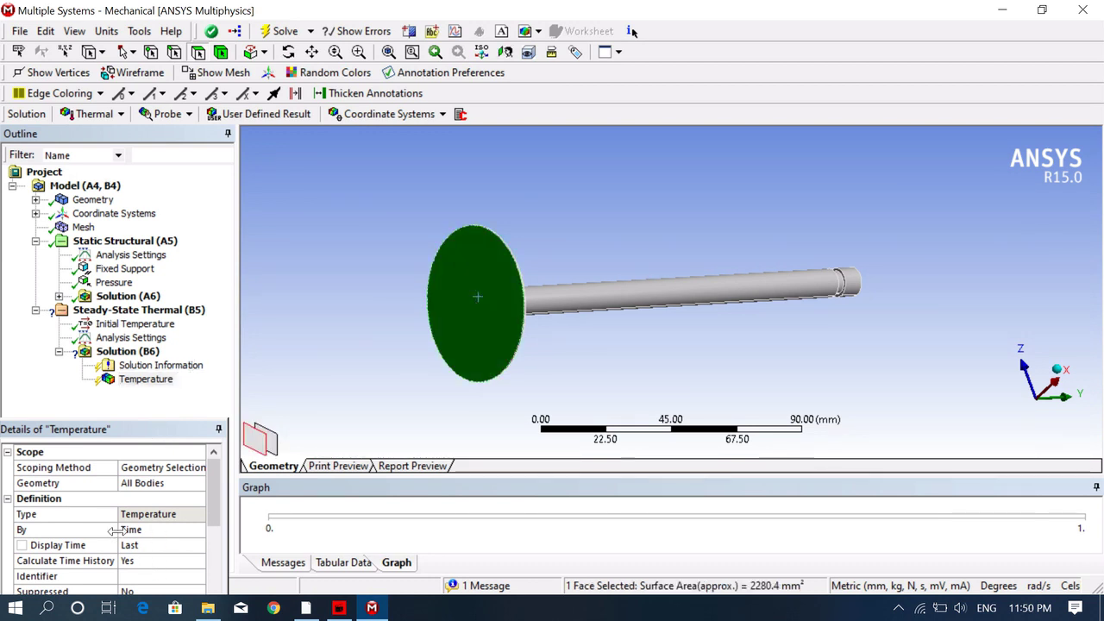
{"action": "scroll", "coordinate": [118, 540], "scroll_direction": "down", "scroll_amount": 1}
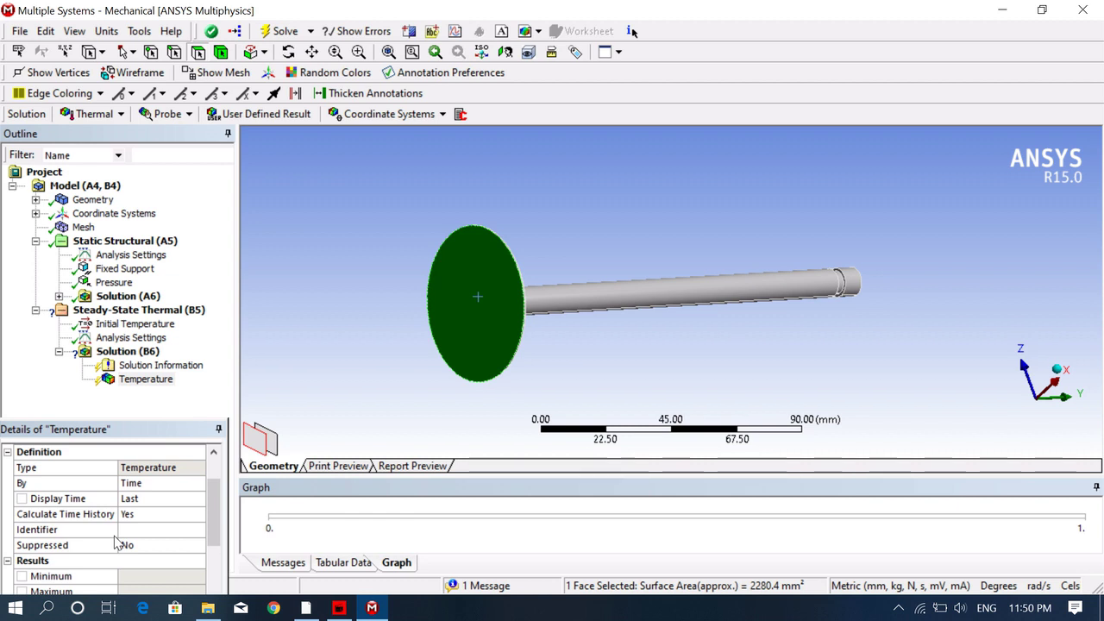
{"action": "scroll", "coordinate": [118, 540], "scroll_direction": "up", "scroll_amount": 1}
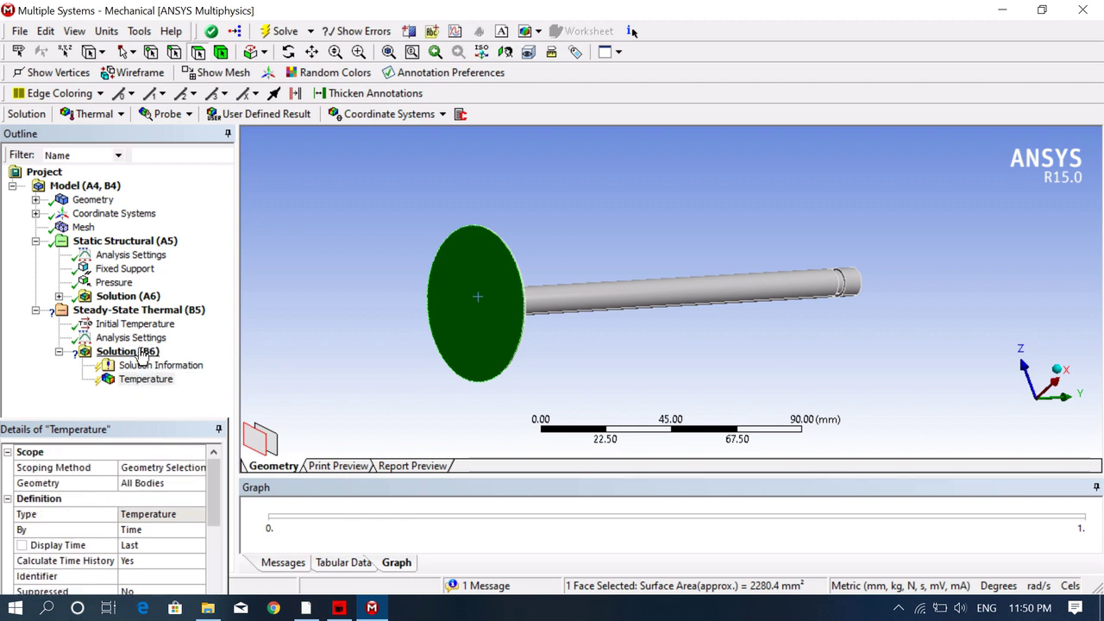
{"action": "left_click", "coordinate": [136, 311]}
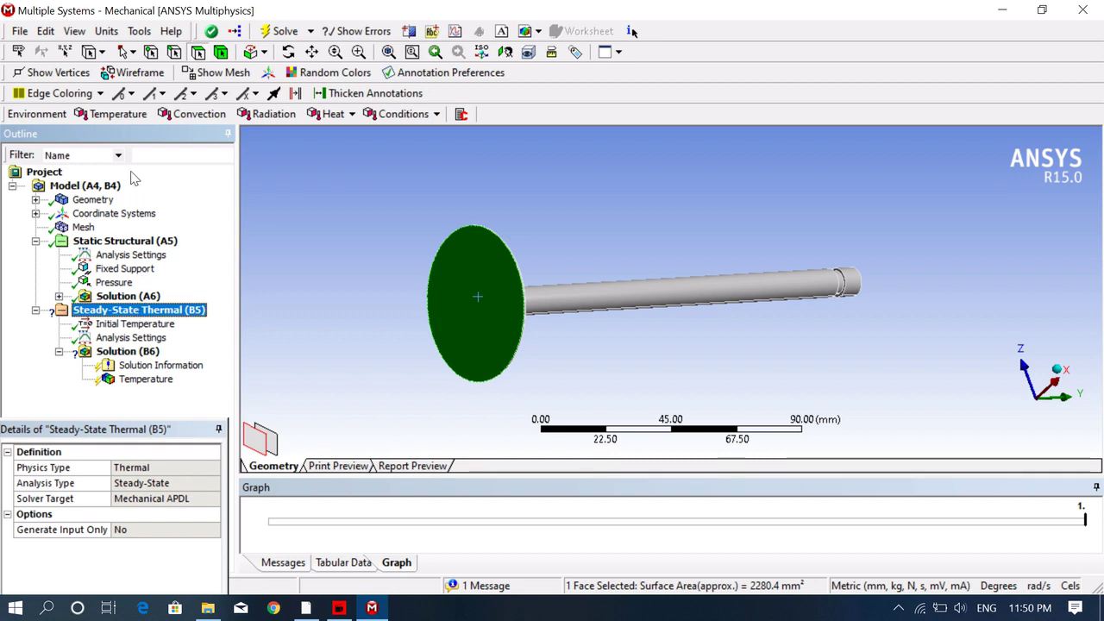
{"action": "left_click", "coordinate": [115, 115]}
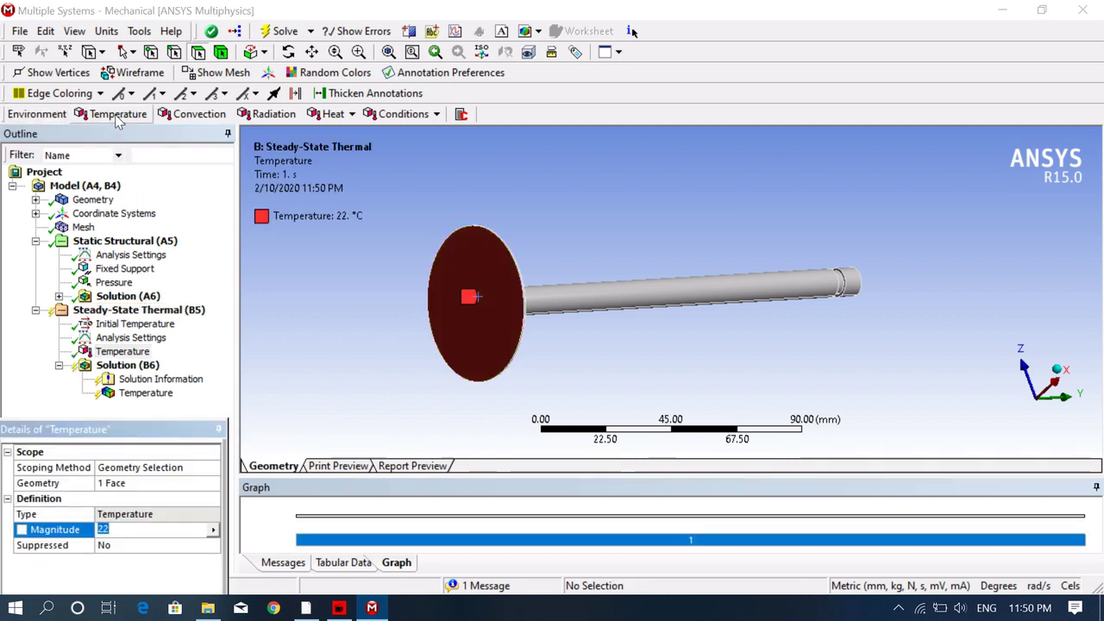
{"action": "left_click", "coordinate": [135, 530]}
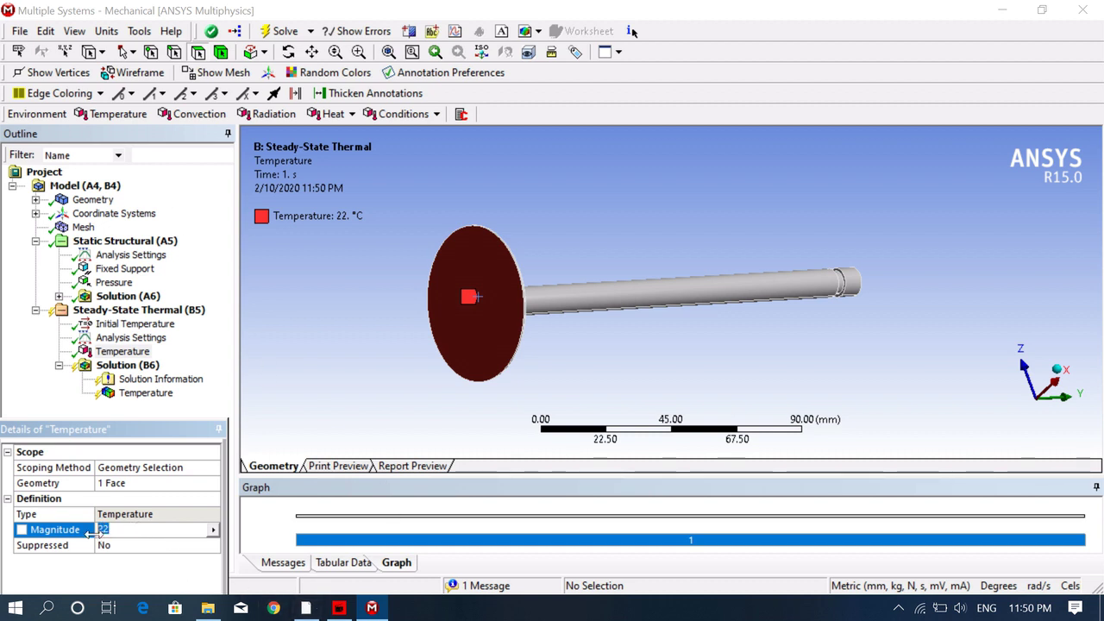
{"action": "type", "text": "700"}
{"action": "key", "text": "Return"}
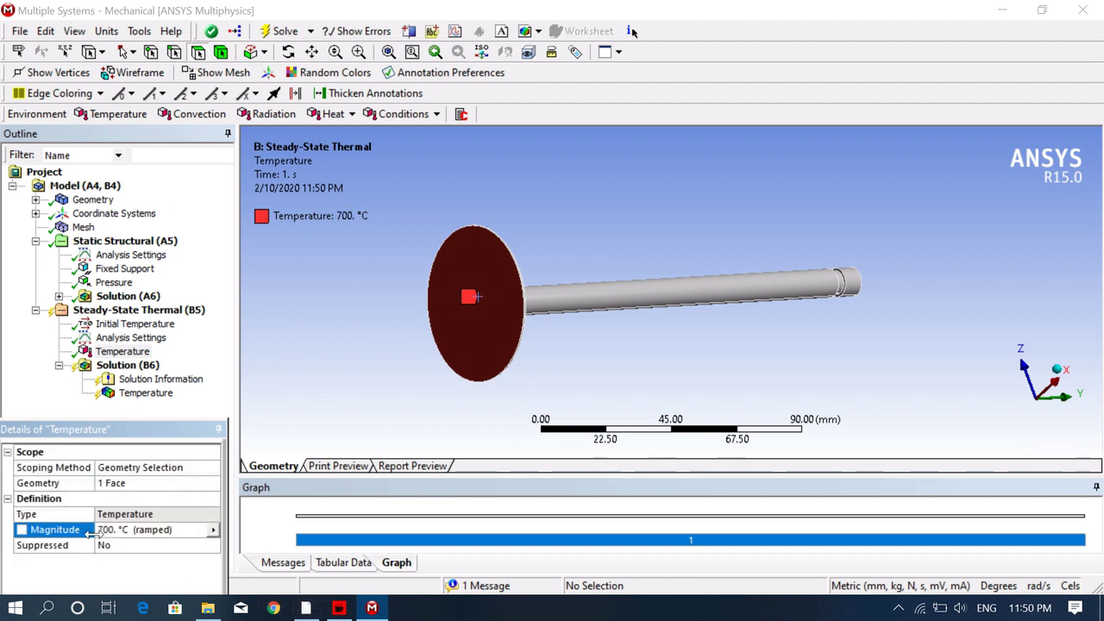
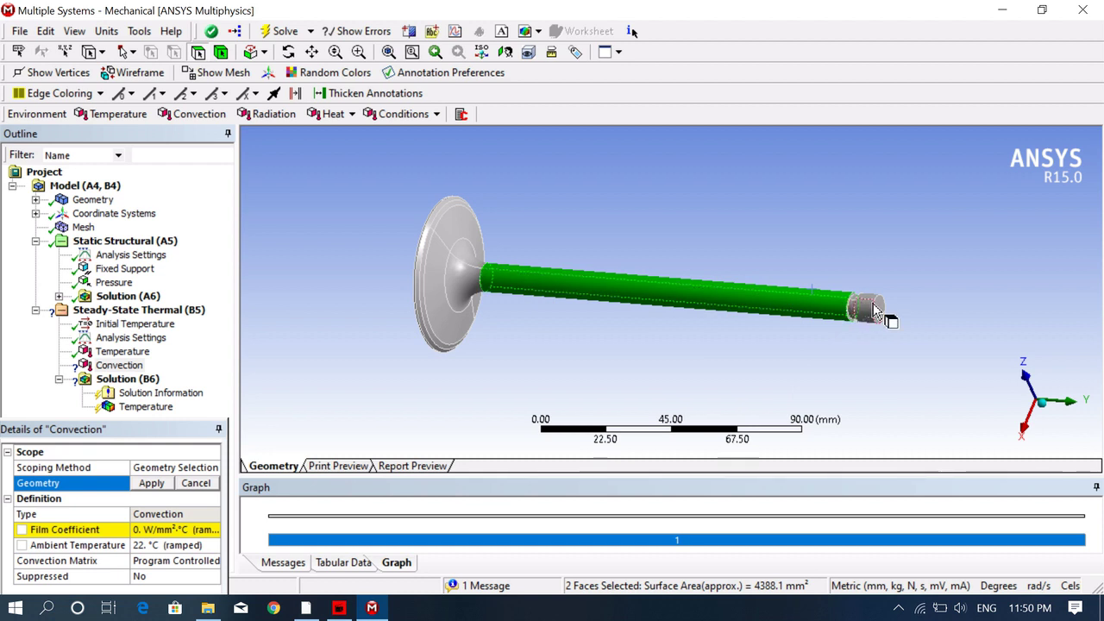
{"action": "left_click", "coordinate": [861, 307], "text": "ctrl"}
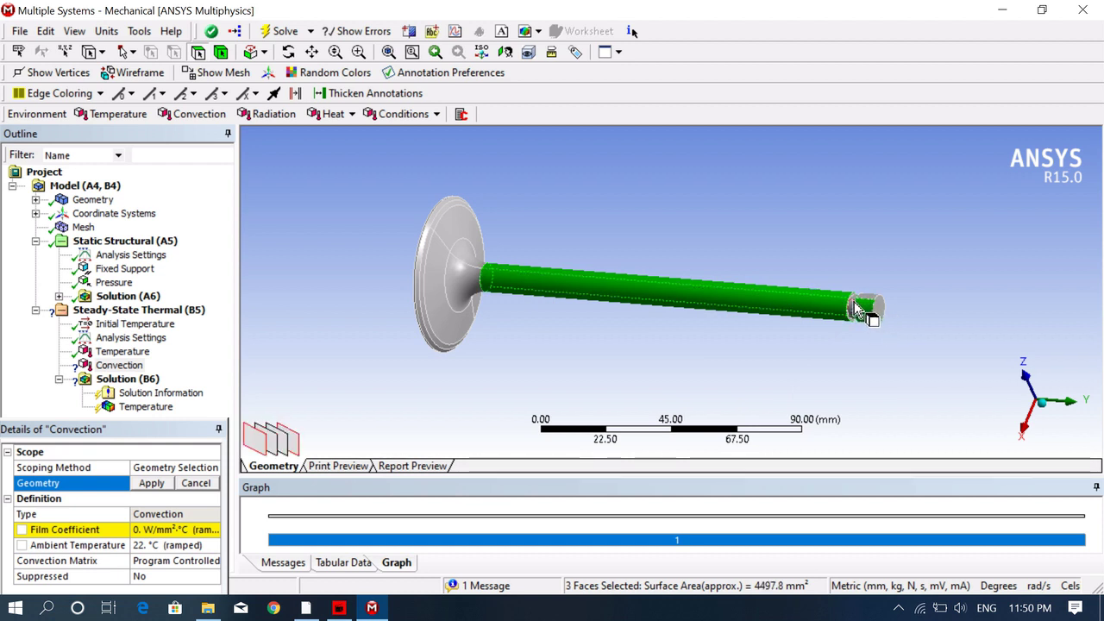
{"action": "left_click", "coordinate": [865, 306], "text": "ctrl"}
{"action": "left_click", "coordinate": [867, 309], "text": "ctrl"}
{"action": "left_click", "coordinate": [873, 316], "text": "ctrl"}
{"action": "scroll", "coordinate": [872, 315], "scroll_direction": "up", "scroll_amount": 3}
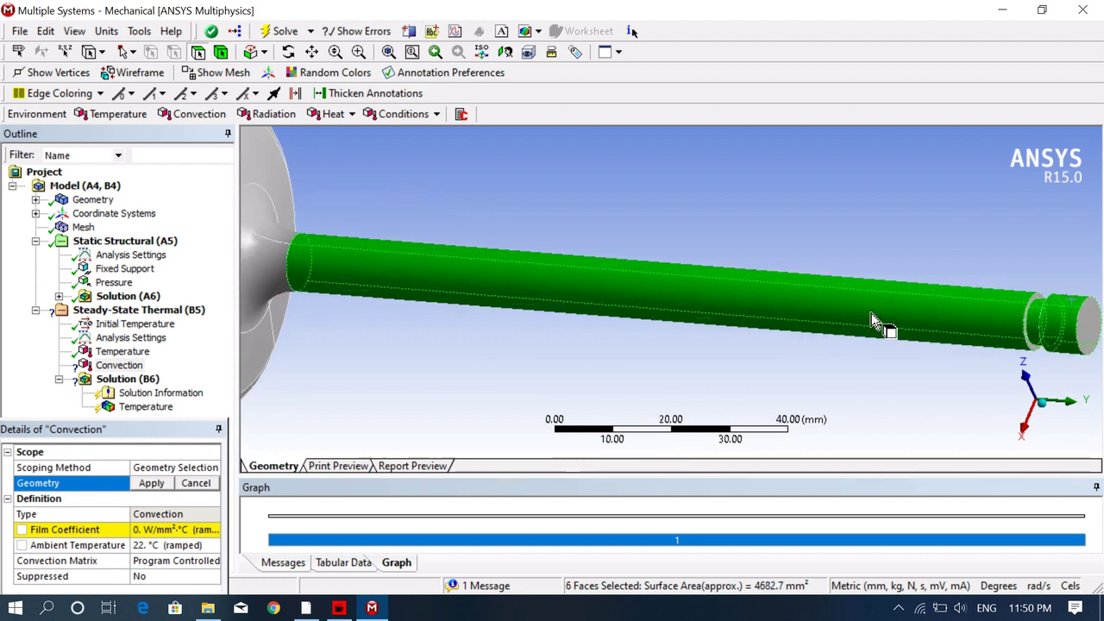
{"action": "scroll", "coordinate": [321, 292], "scroll_direction": "down", "scroll_amount": 2}
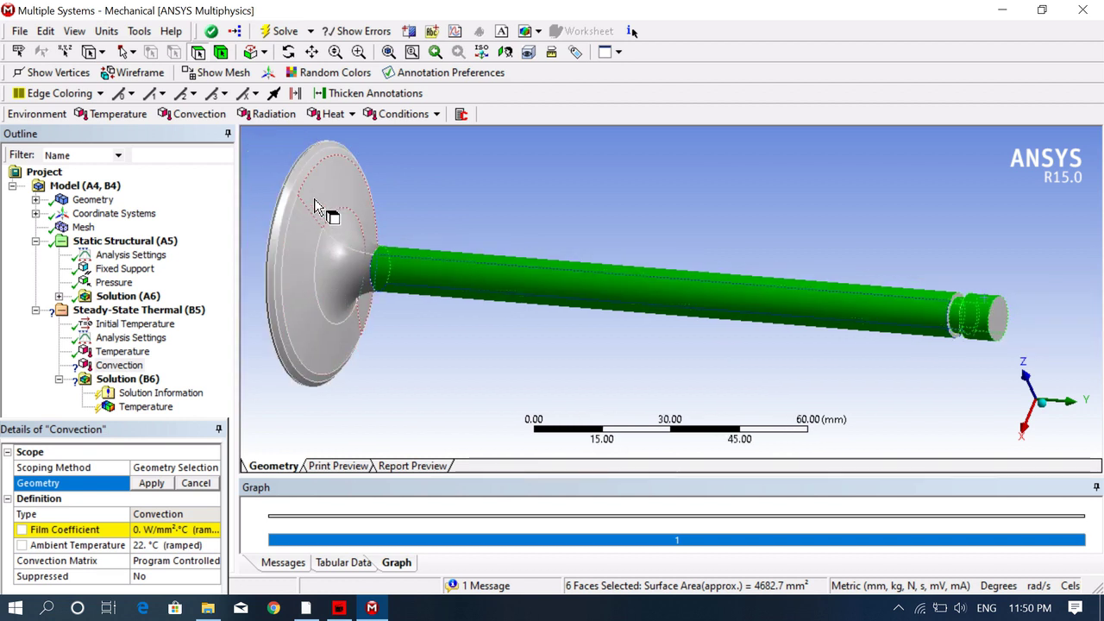
{"action": "left_click", "coordinate": [324, 248], "text": "ctrl"}
{"action": "left_click", "coordinate": [340, 261], "text": "ctrl"}
{"action": "left_click", "coordinate": [335, 252], "text": "ctrl"}
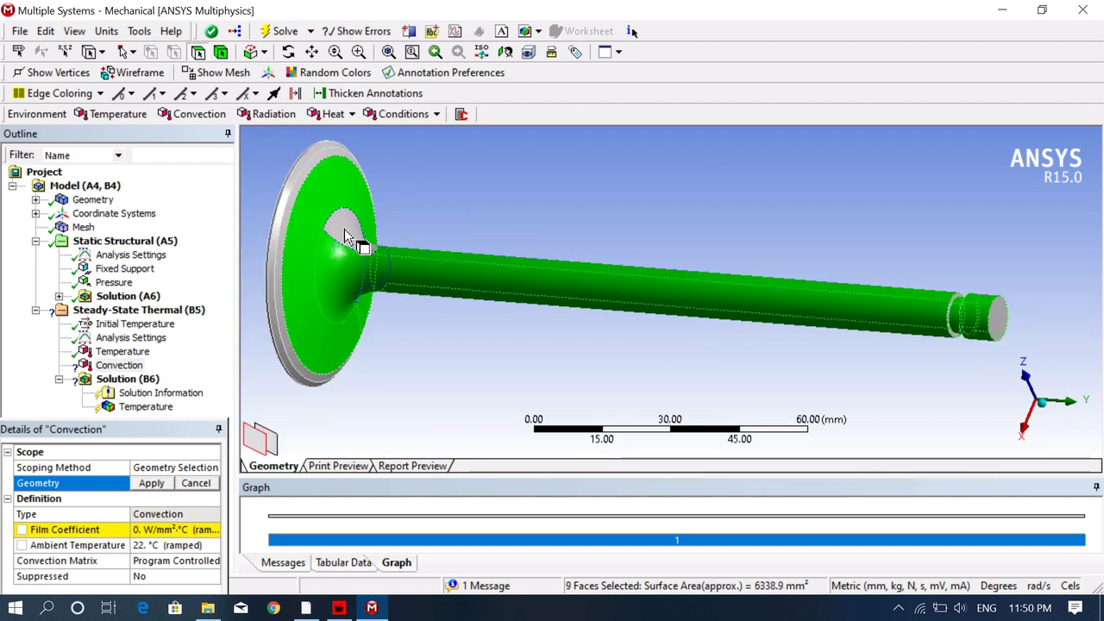
{"action": "left_click", "coordinate": [336, 243], "text": "ctrl"}
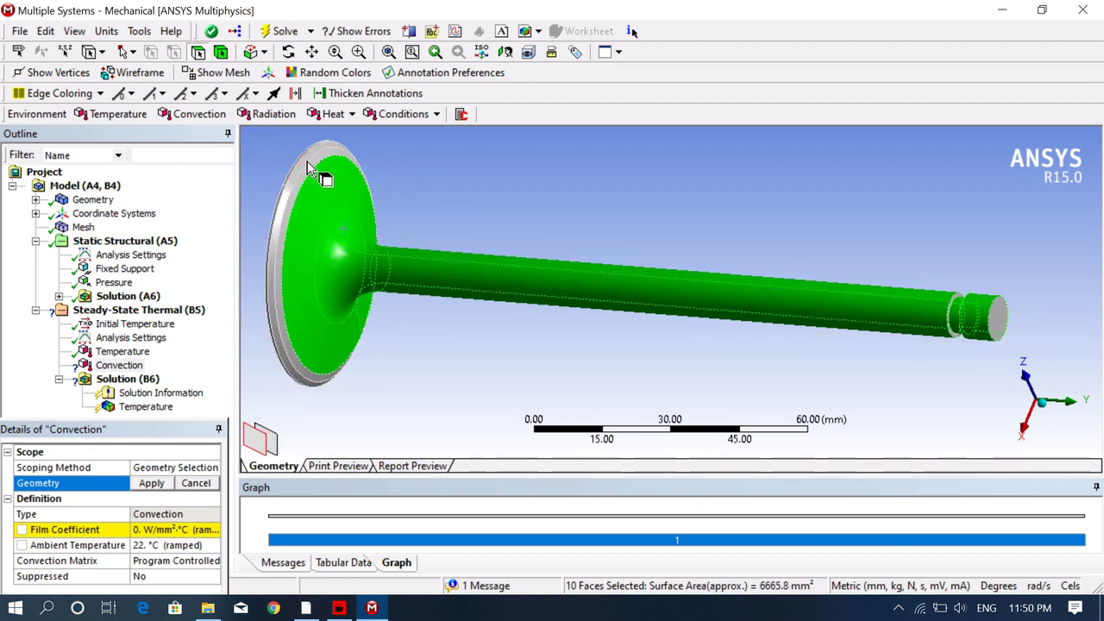
{"action": "left_click", "coordinate": [281, 226], "text": "ctrl"}
{"action": "left_click", "coordinate": [285, 227], "text": "ctrl"}
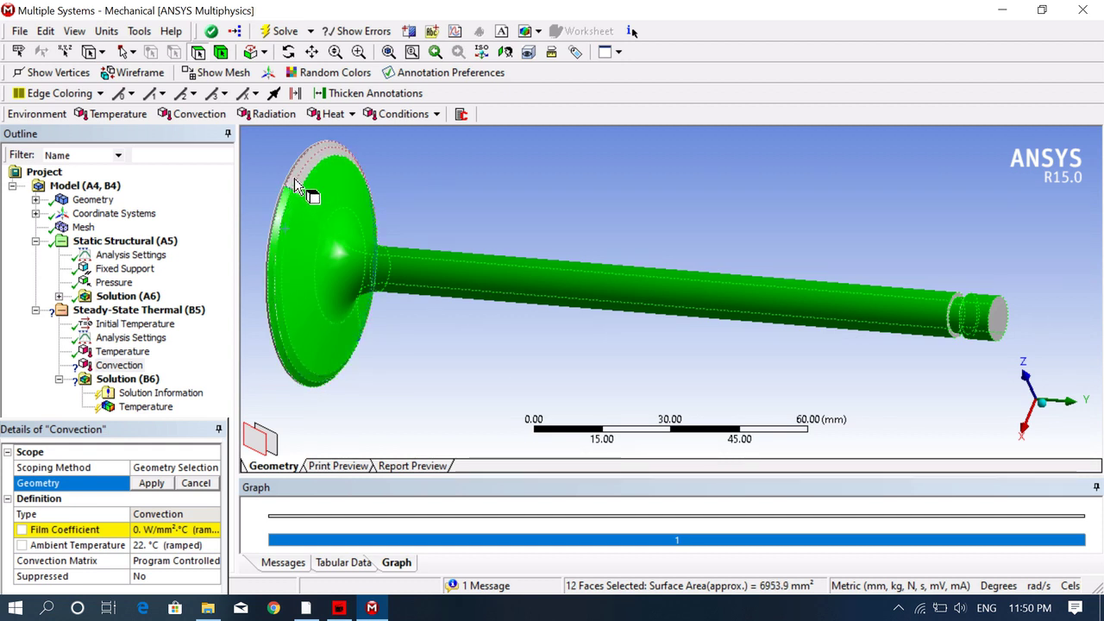
{"action": "left_click", "coordinate": [295, 179], "text": "ctrl"}
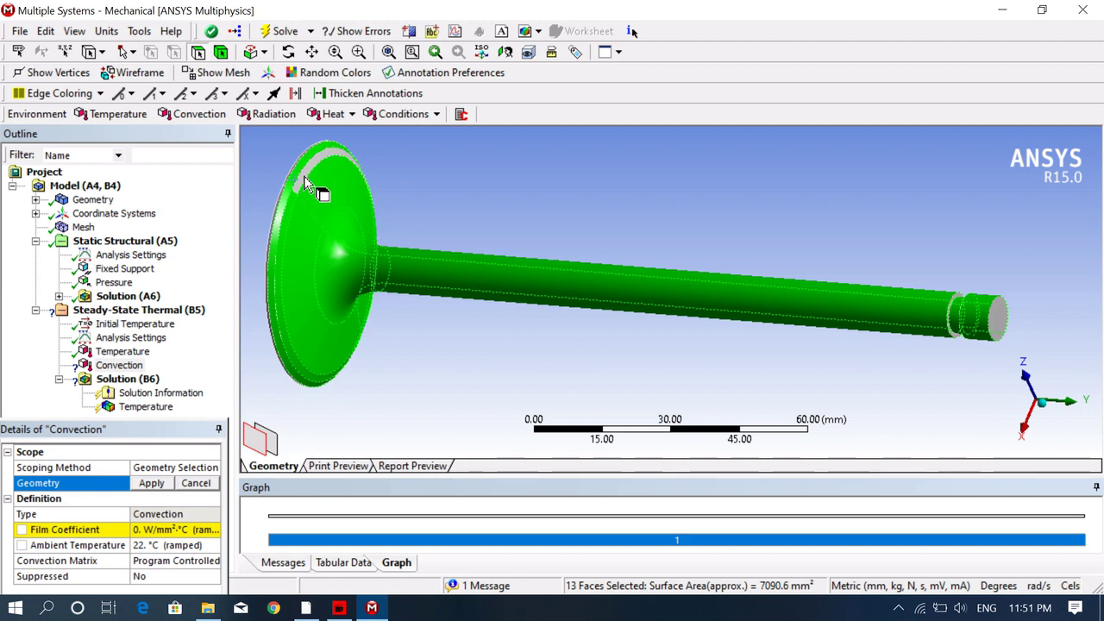
{"action": "left_click", "coordinate": [365, 308], "text": "ctrl"}
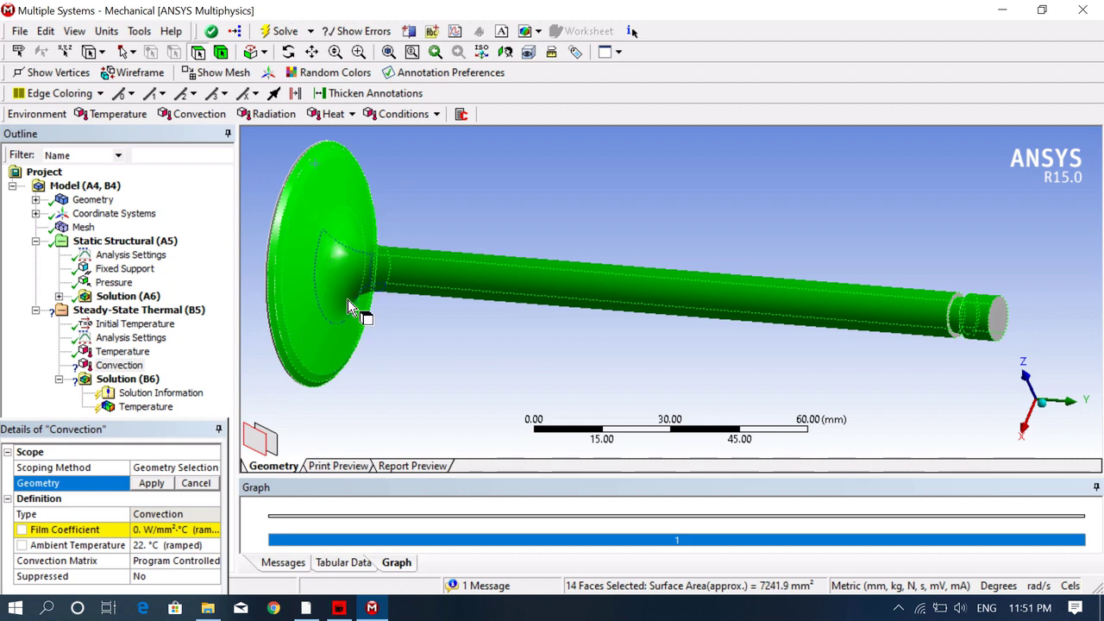
{"action": "mouse_move", "coordinate": [365, 308]}
{"action": "middle_mouse_down"}
{"action": "mouse_move", "coordinate": [308, 295]}
{"action": "mouse_move", "coordinate": [112, 297]}
{"action": "mouse_move", "coordinate": [381, 312]}
{"action": "middle_mouse_up"}
{"action": "scroll", "coordinate": [384, 306], "scroll_direction": "up", "scroll_amount": 4}
{"action": "scroll", "coordinate": [394, 271], "scroll_direction": "down", "scroll_amount": 3}
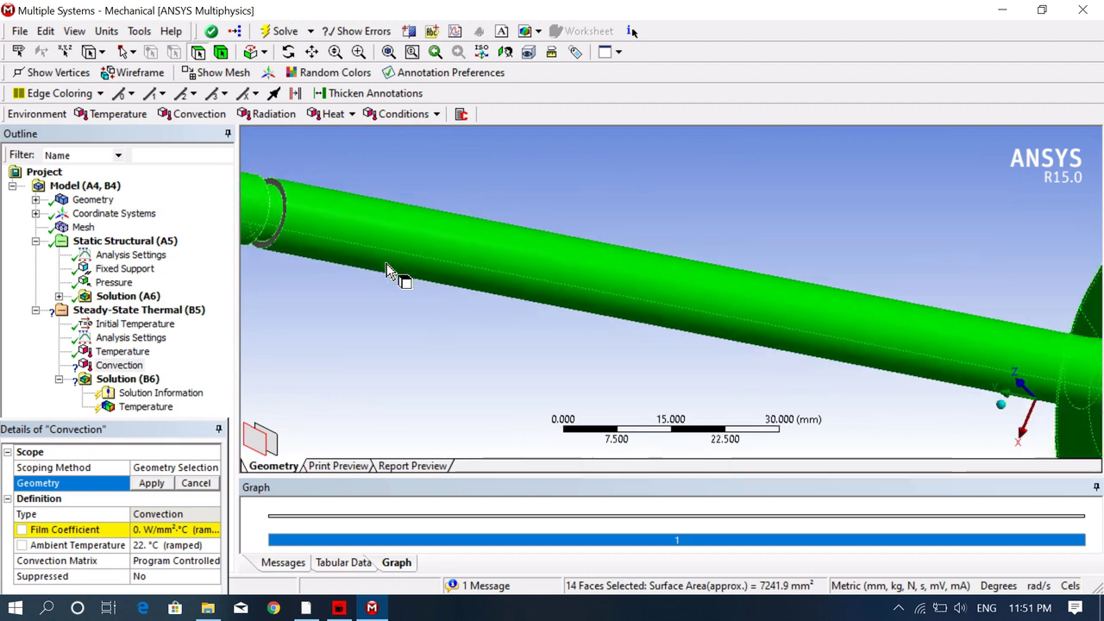
Start the convection face selection with a groove shoulder, the stem tip's side, the groove and both halves of the long stem
{"action": "left_click", "coordinate": [361, 233]}
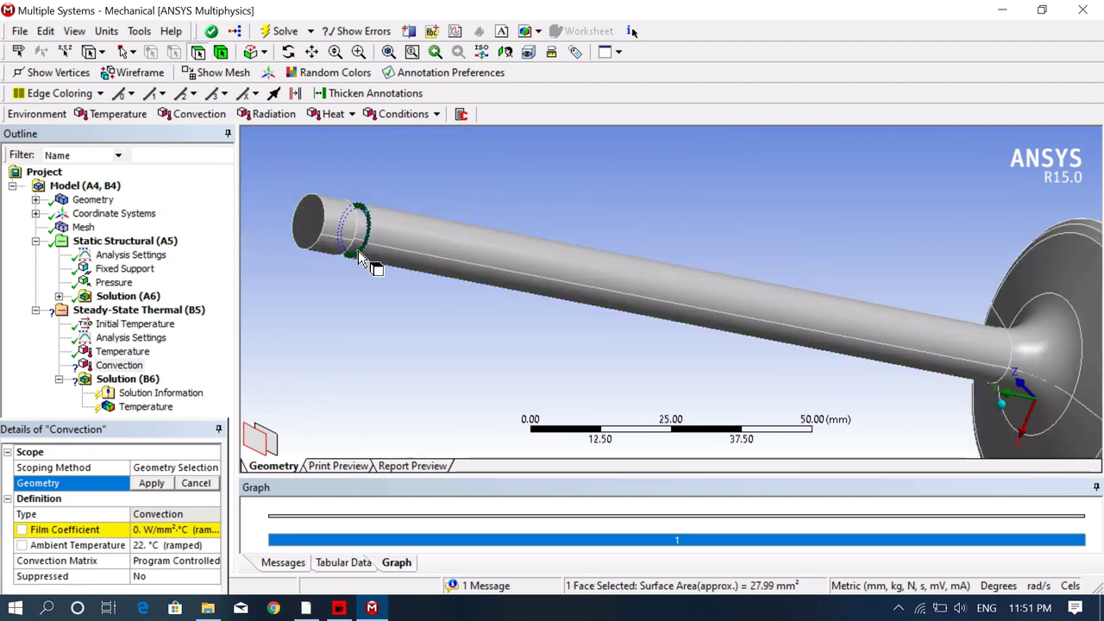
{"action": "scroll", "coordinate": [381, 292], "scroll_direction": "down", "scroll_amount": 2}
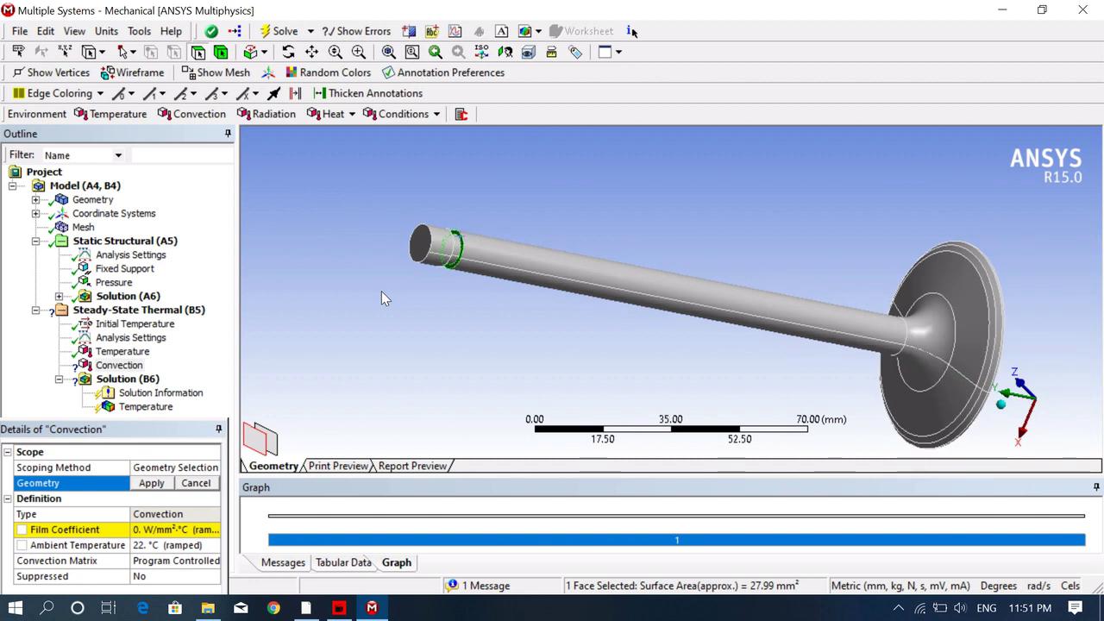
{"action": "left_click", "coordinate": [446, 249]}
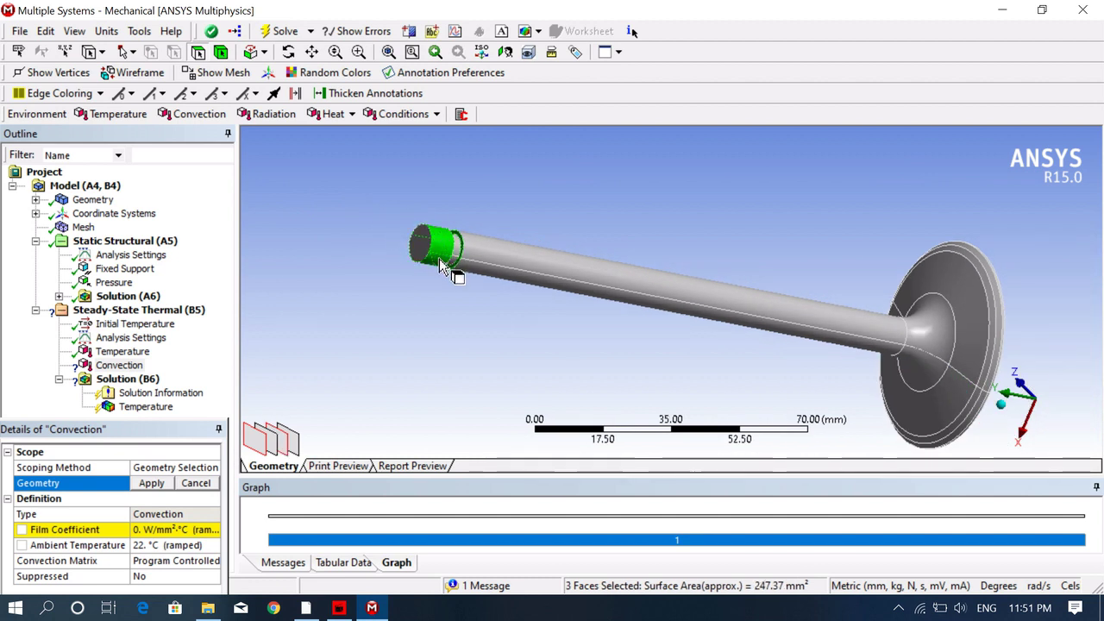
{"action": "left_click", "coordinate": [455, 251], "text": "ctrl"}
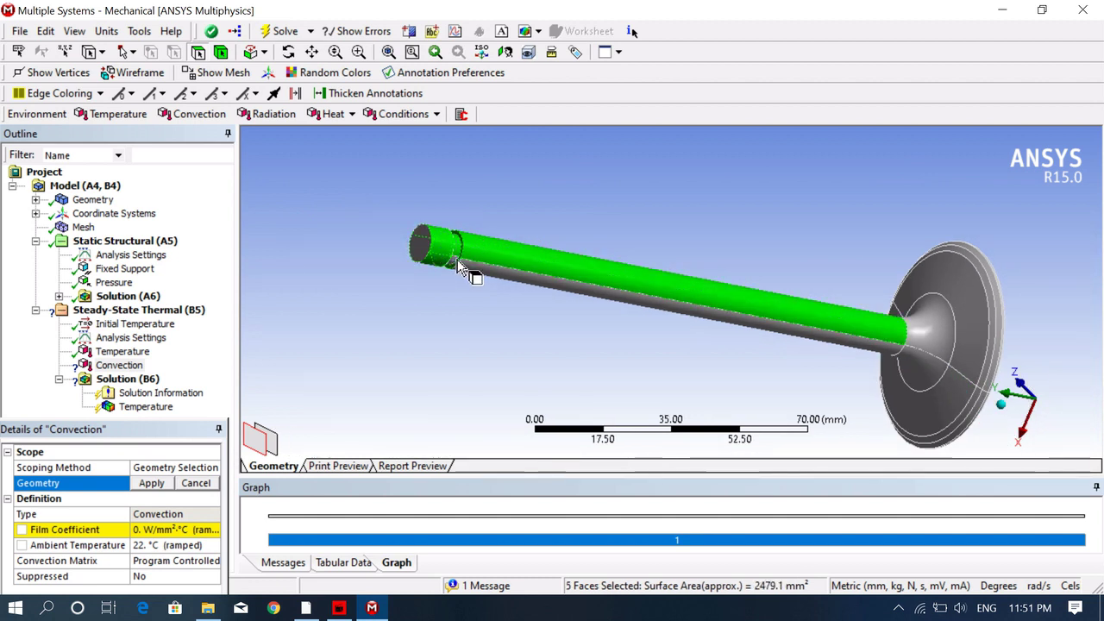
{"action": "left_click", "coordinate": [456, 259], "text": "ctrl"}
{"action": "scroll", "coordinate": [456, 261], "scroll_direction": "up", "scroll_amount": 4}
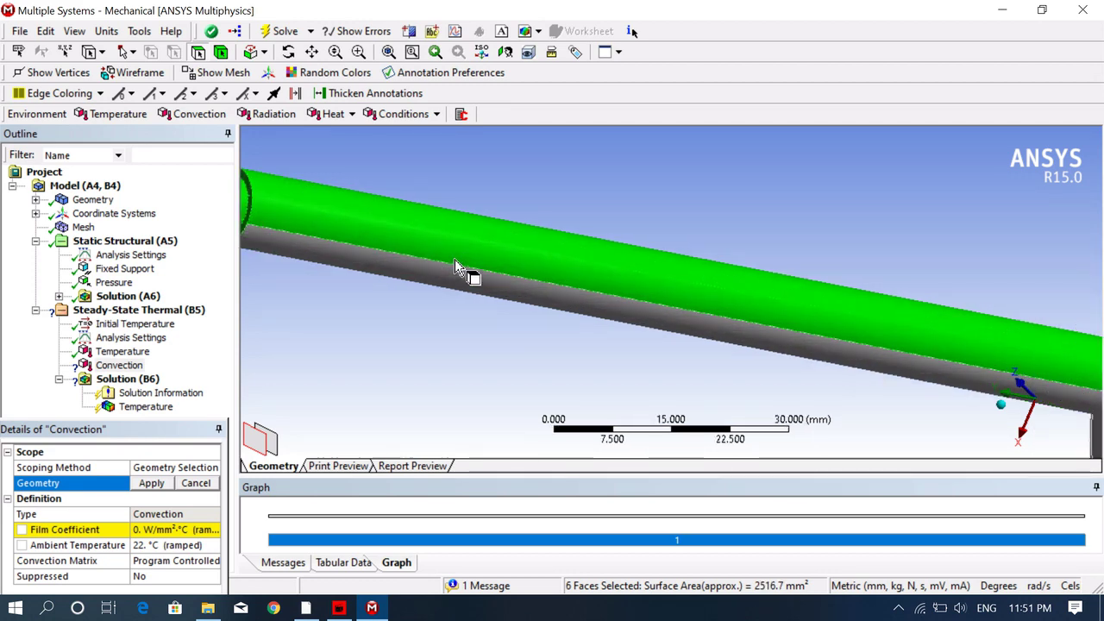
{"action": "left_click", "coordinate": [372, 266], "text": "ctrl"}
{"action": "scroll", "coordinate": [376, 266], "scroll_direction": "down", "scroll_amount": 3}
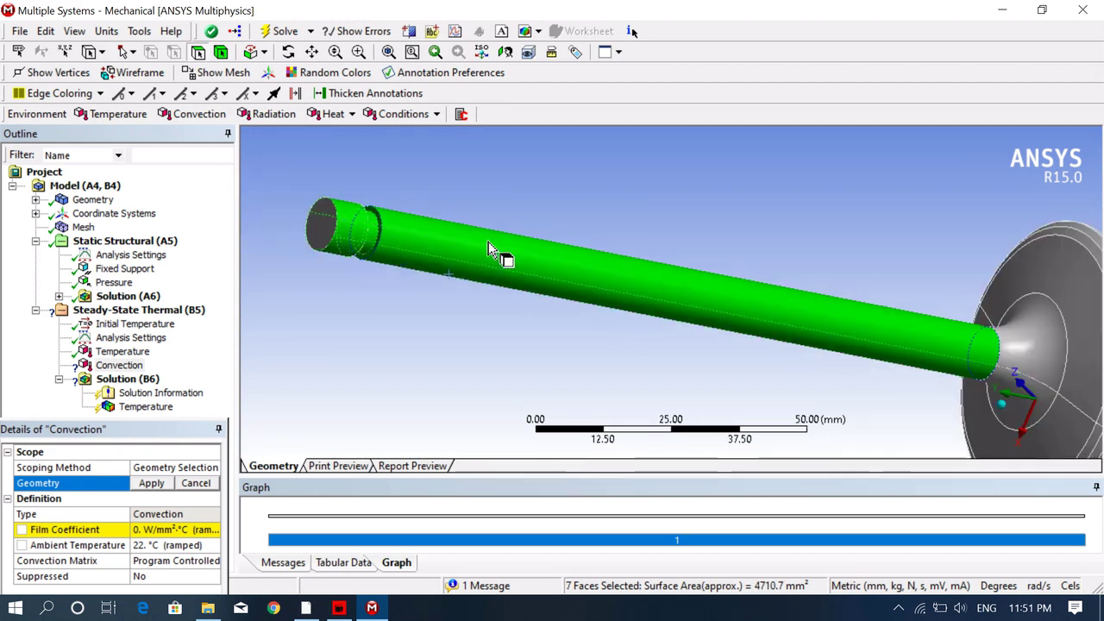
Add the valve head's back faces, neck fillet faces and rim faces to the convection selection
{"action": "left_click", "coordinate": [1068, 244], "text": "ctrl"}
{"action": "left_click", "coordinate": [1069, 261], "text": "ctrl"}
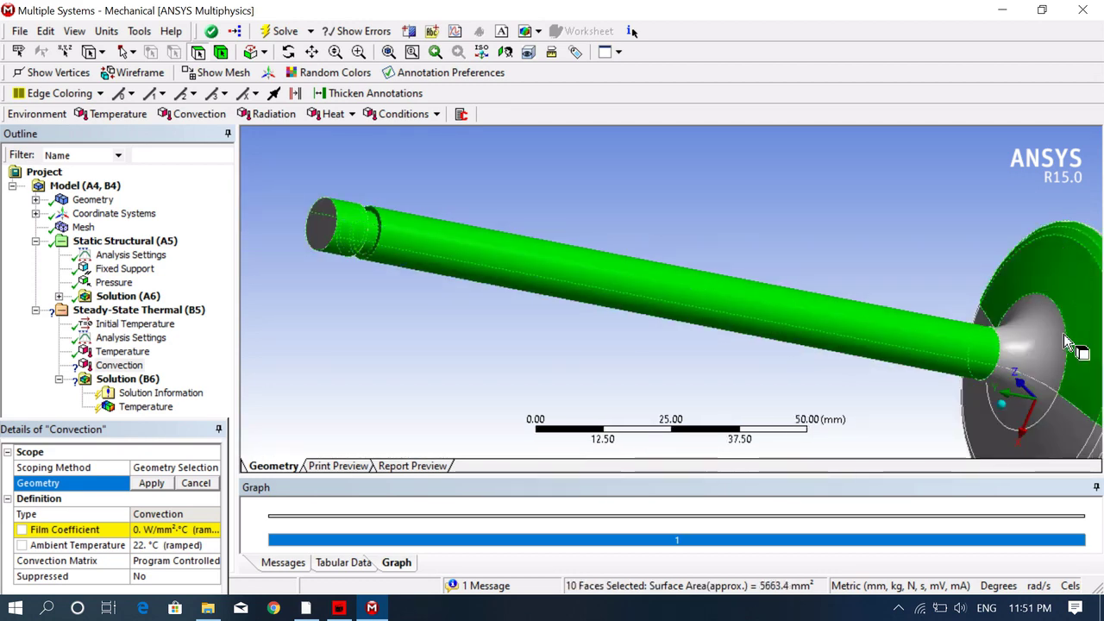
{"action": "left_click", "coordinate": [1071, 343], "text": "ctrl"}
{"action": "left_click", "coordinate": [1031, 384], "text": "ctrl"}
{"action": "left_click", "coordinate": [1028, 451], "text": "ctrl"}
{"action": "left_click", "coordinate": [1085, 453], "text": "ctrl"}
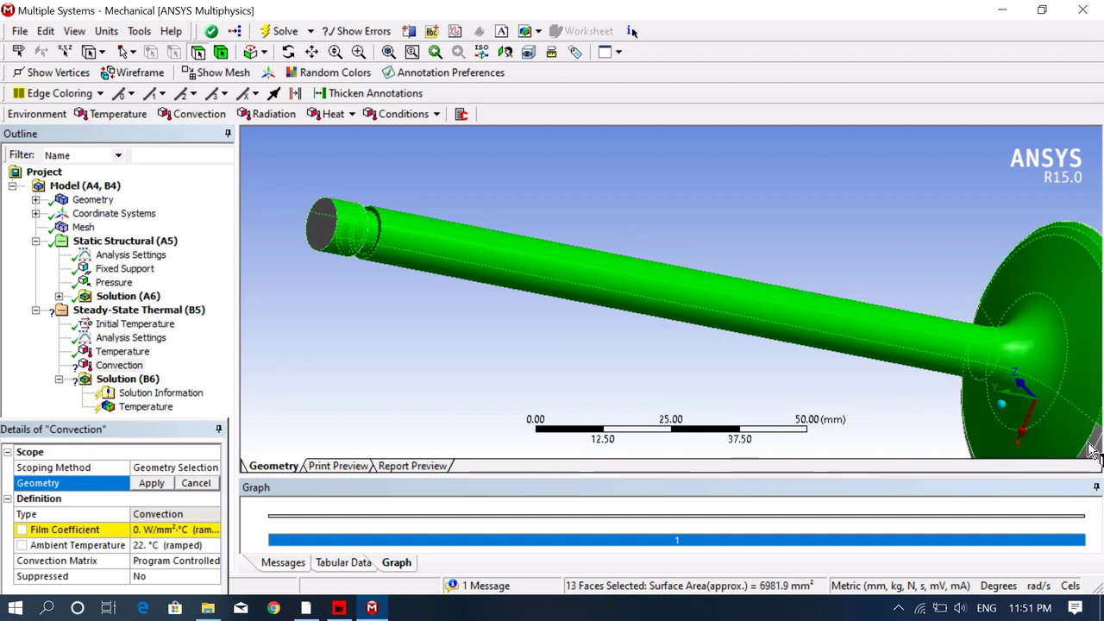
{"action": "left_click", "coordinate": [1093, 448], "text": "ctrl"}
{"action": "scroll", "coordinate": [581, 318], "scroll_direction": "down", "scroll_amount": 2}
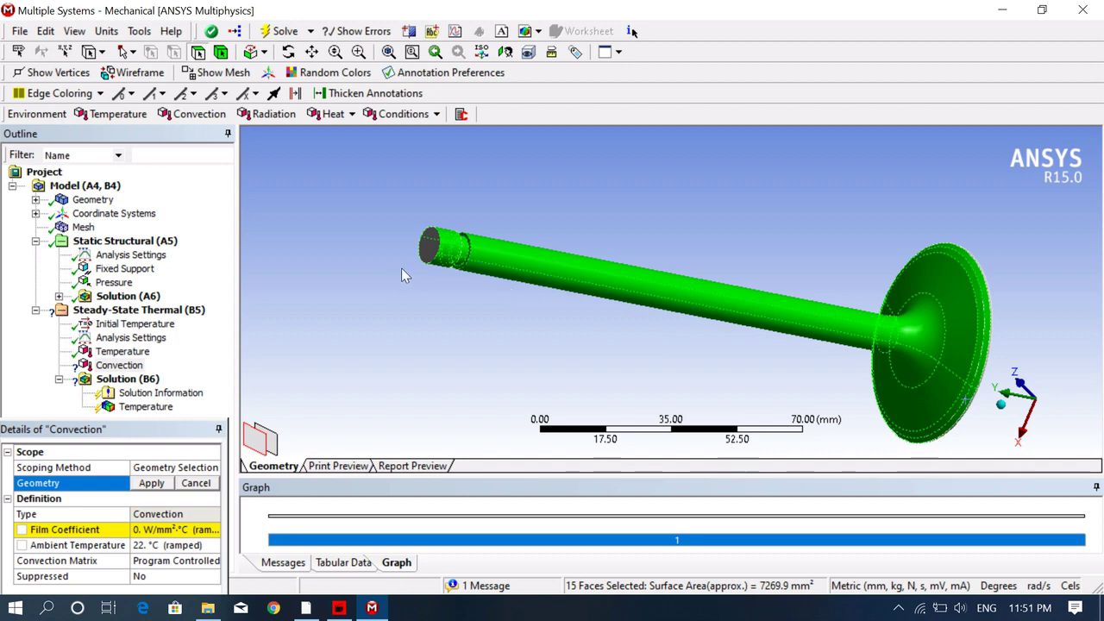
Add the stem tip's end face and the remaining shoulder face of the stem groove to the convection selection
{"action": "middle_click_drag", "start_coordinate": [401, 267], "coordinate": [481, 282]}
{"action": "left_click", "coordinate": [532, 262], "text": "ctrl"}
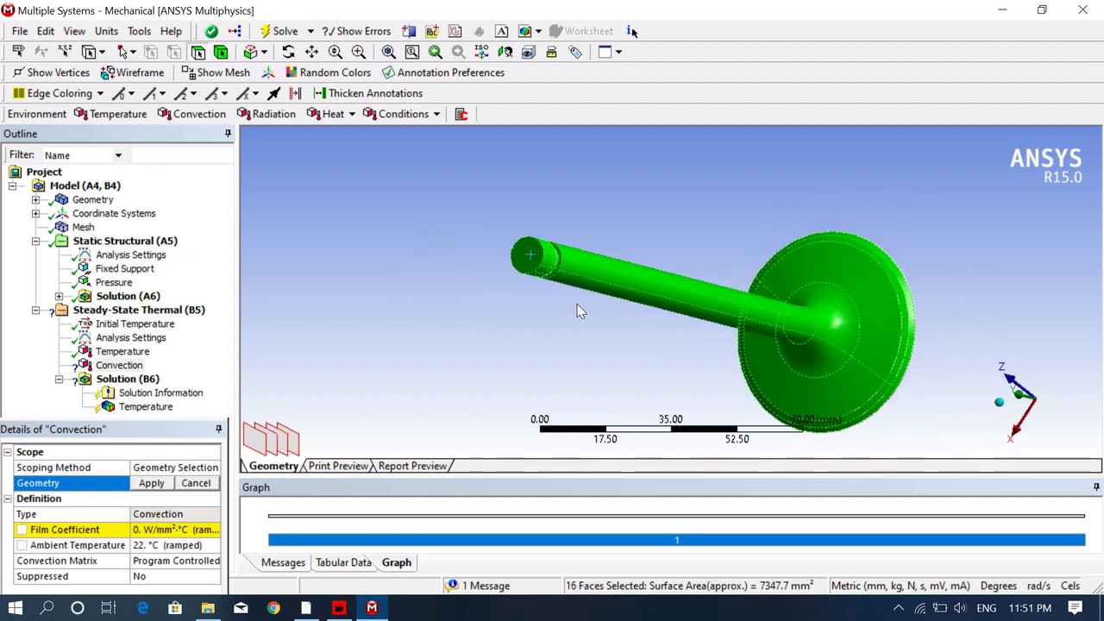
{"action": "middle_click_drag", "start_coordinate": [578, 308], "coordinate": [424, 256]}
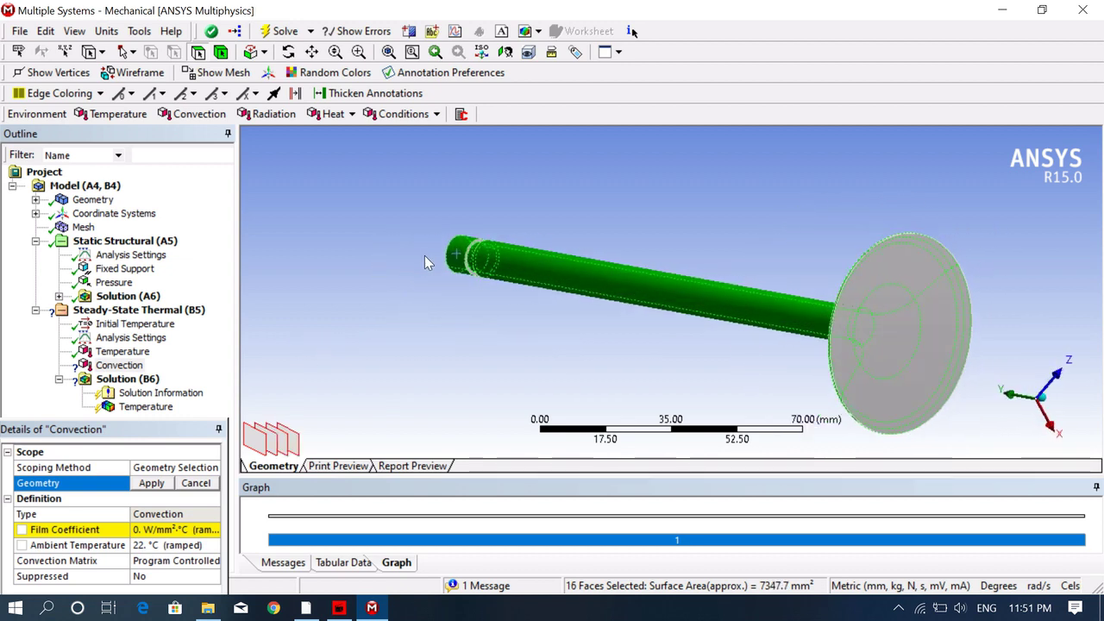
{"action": "scroll", "coordinate": [439, 225], "scroll_direction": "up", "scroll_amount": 4}
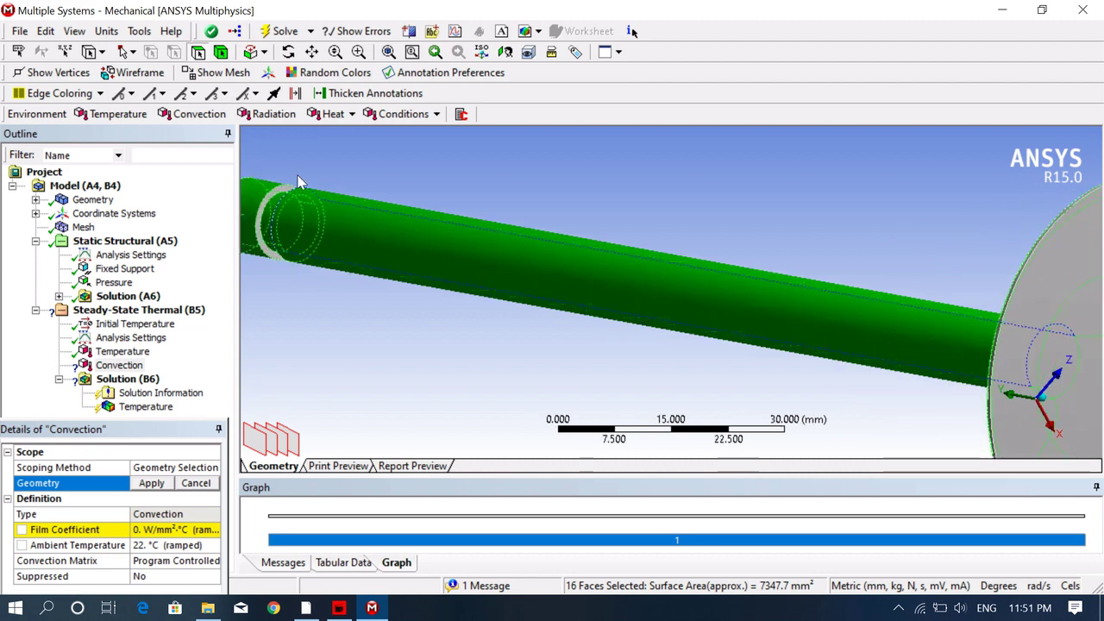
{"action": "left_click", "coordinate": [277, 206], "text": "ctrl"}
{"action": "middle_click_drag", "start_coordinate": [423, 293], "coordinate": [609, 271]}
{"action": "scroll", "coordinate": [574, 289], "scroll_direction": "down", "scroll_amount": 2}
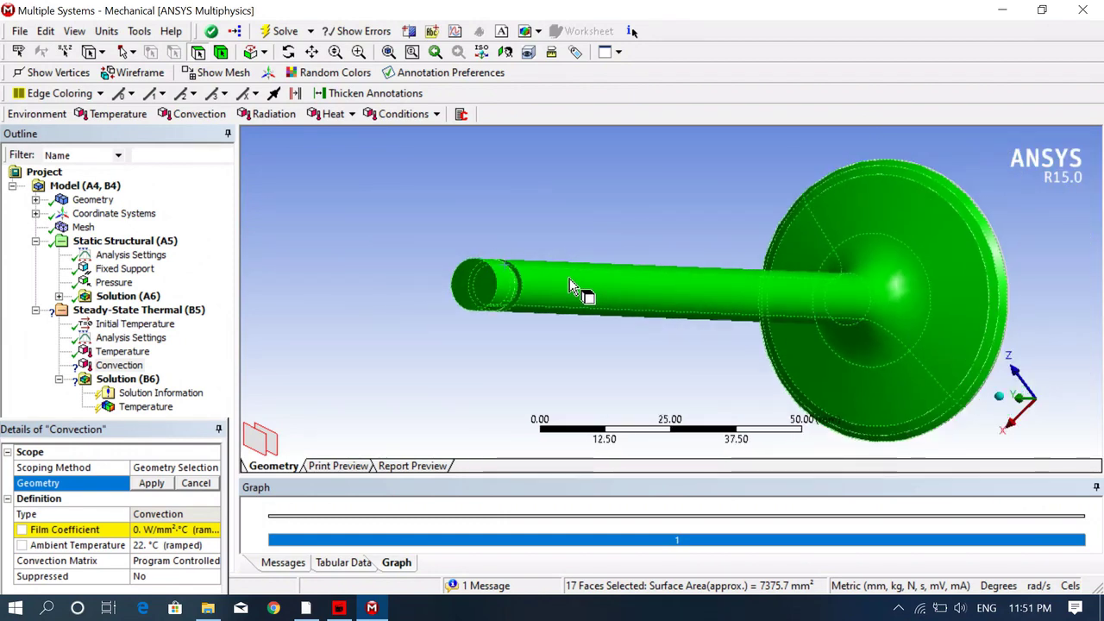
{"action": "left_click", "coordinate": [161, 532]}
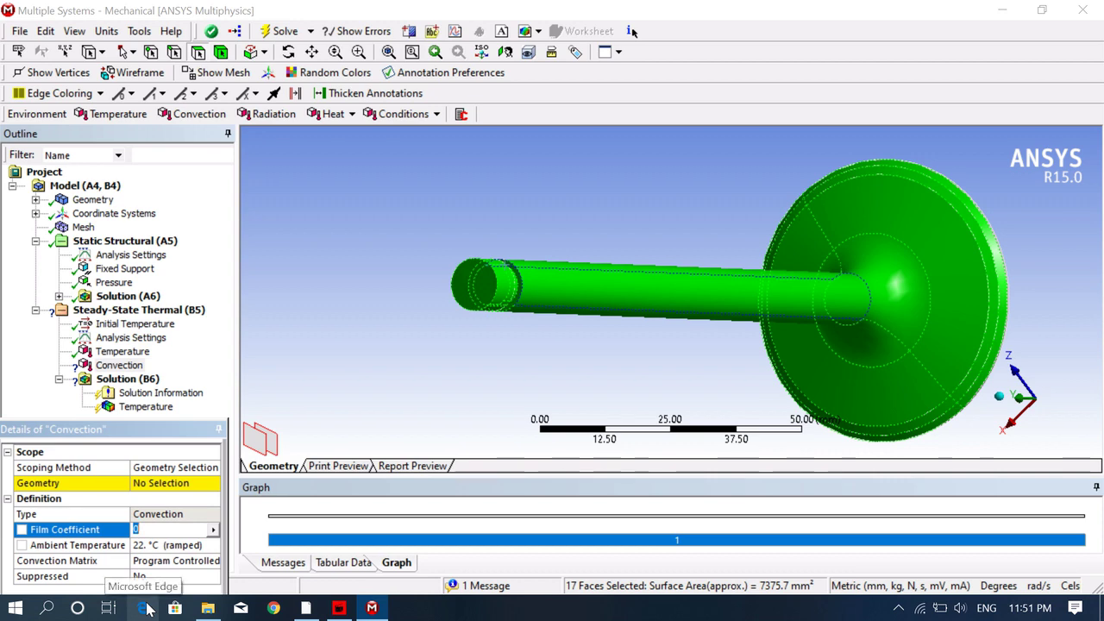
{"action": "left_click", "coordinate": [336, 609]}
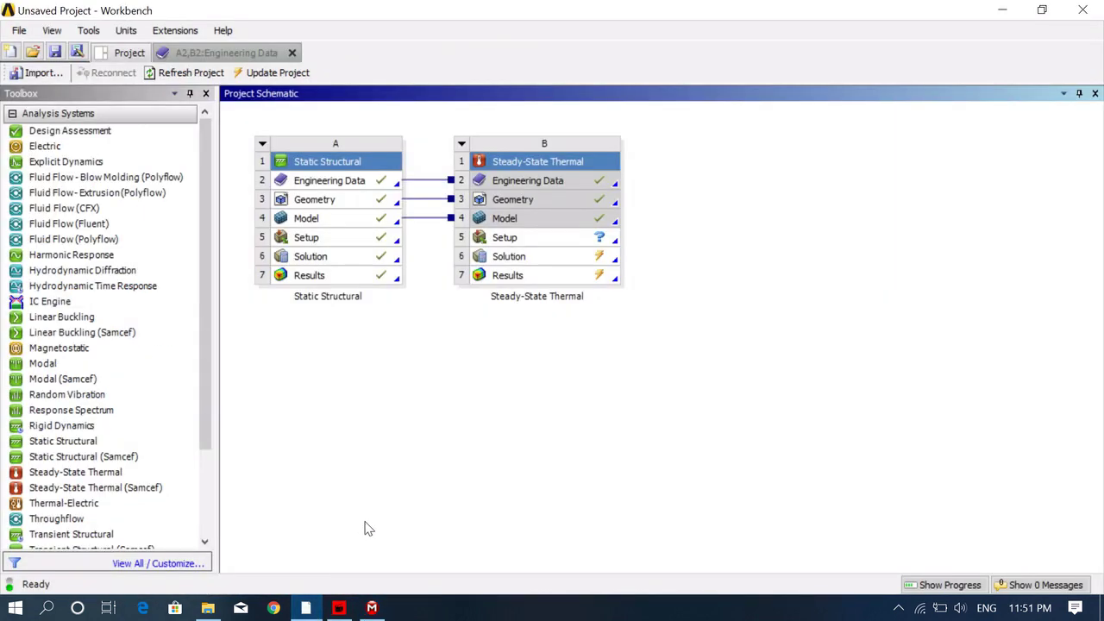
{"action": "left_click", "coordinate": [372, 608]}
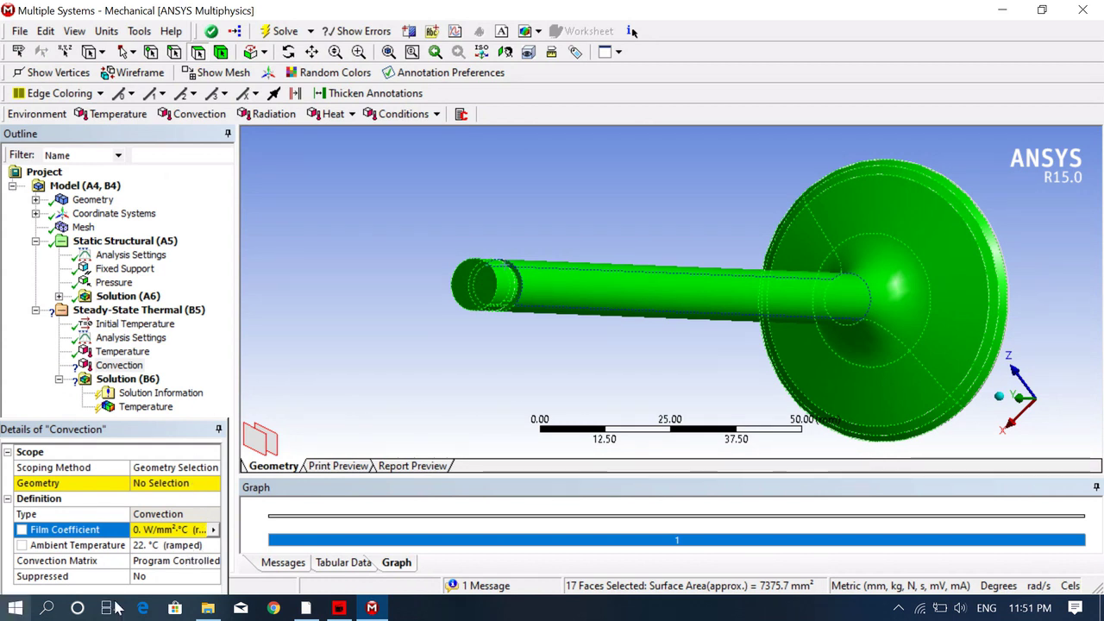
Assign the selected valve faces to the convection load and set its film coefficient to 1e-5 W/mm²·°C
{"action": "left_click", "coordinate": [129, 484]}
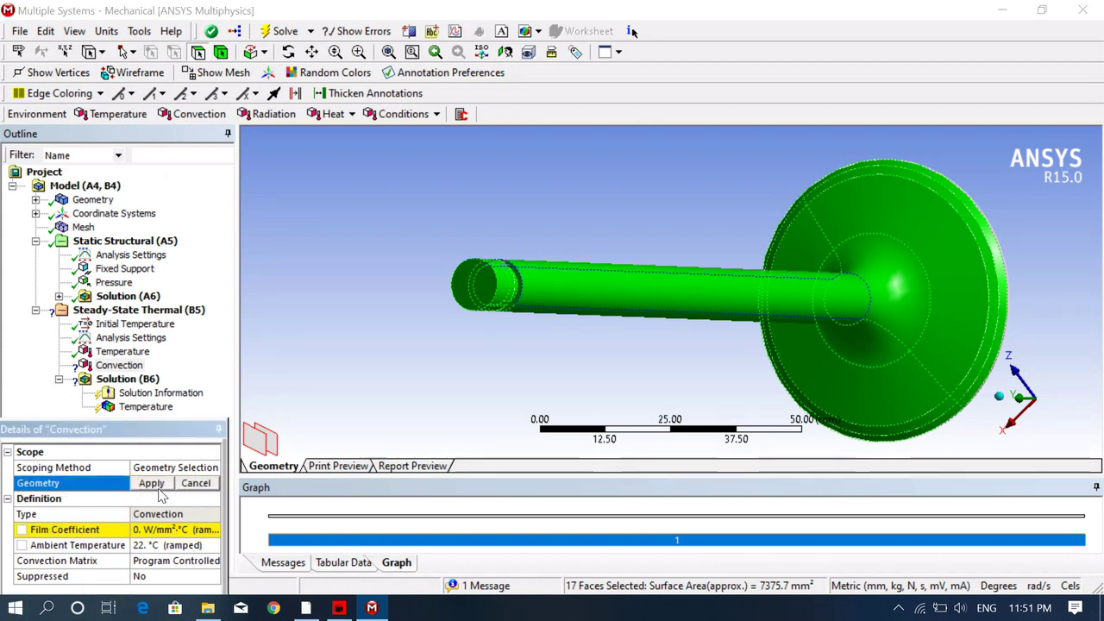
{"action": "left_click", "coordinate": [149, 483]}
{"action": "left_click", "coordinate": [175, 531]}
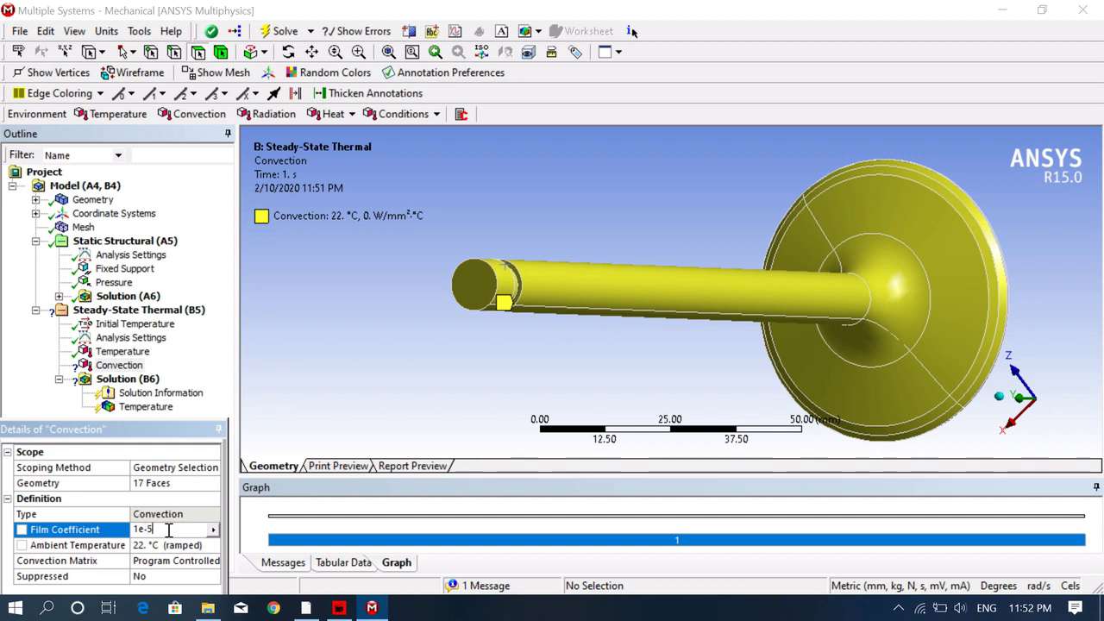
{"action": "key", "text": "Return"}
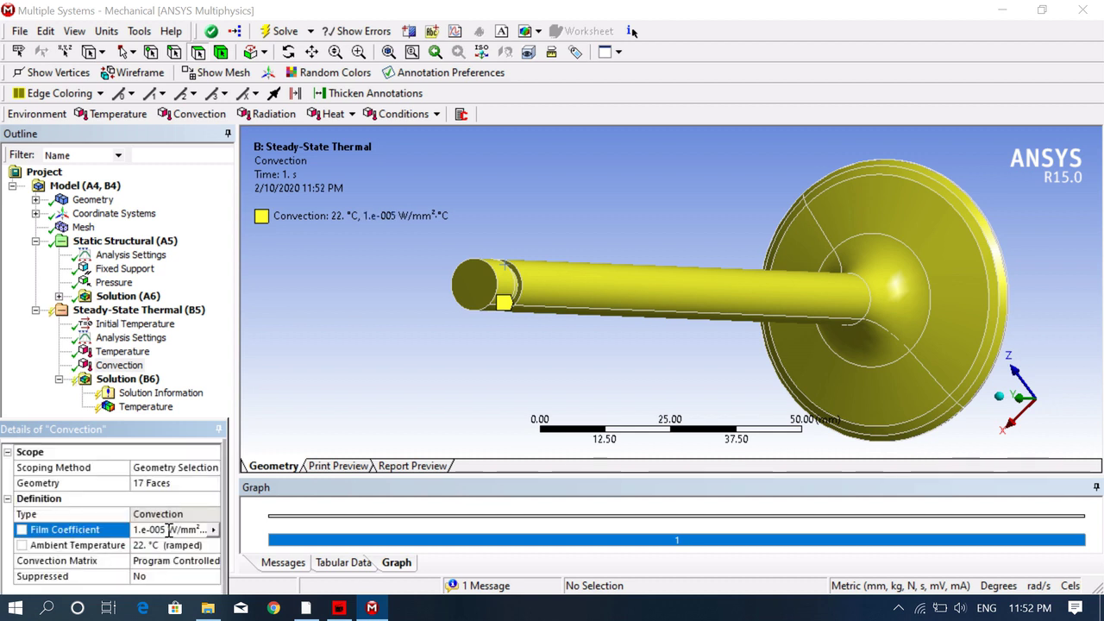
Solve the steady-state thermal analysis of the valve
{"action": "mouse_move", "coordinate": [197, 606]}
{"action": "left_click", "coordinate": [113, 381]}
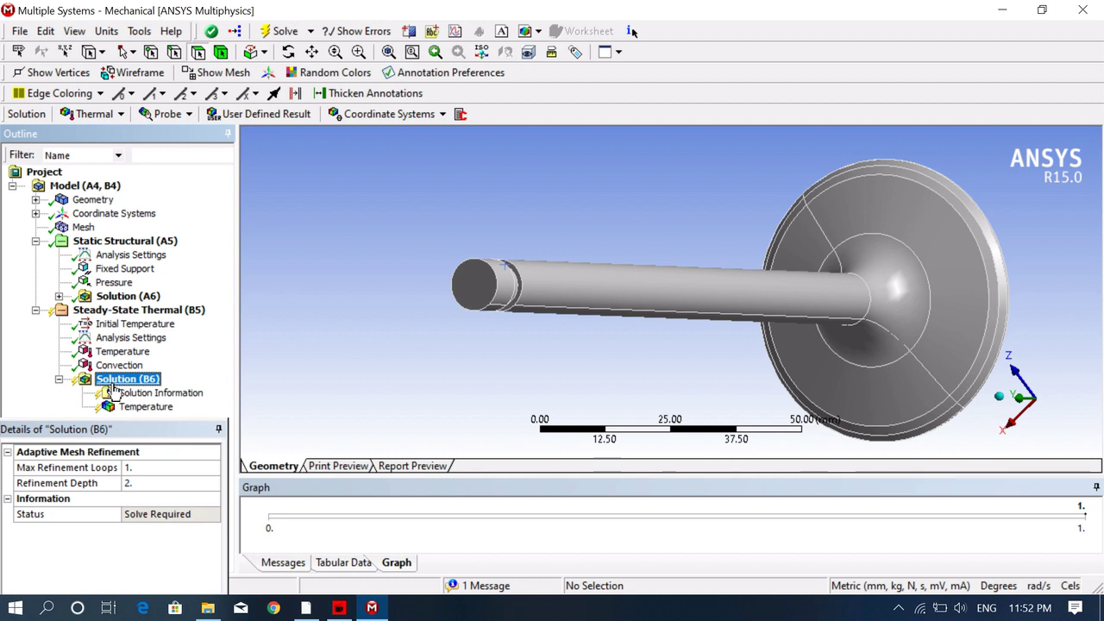
{"action": "left_click", "coordinate": [285, 31]}
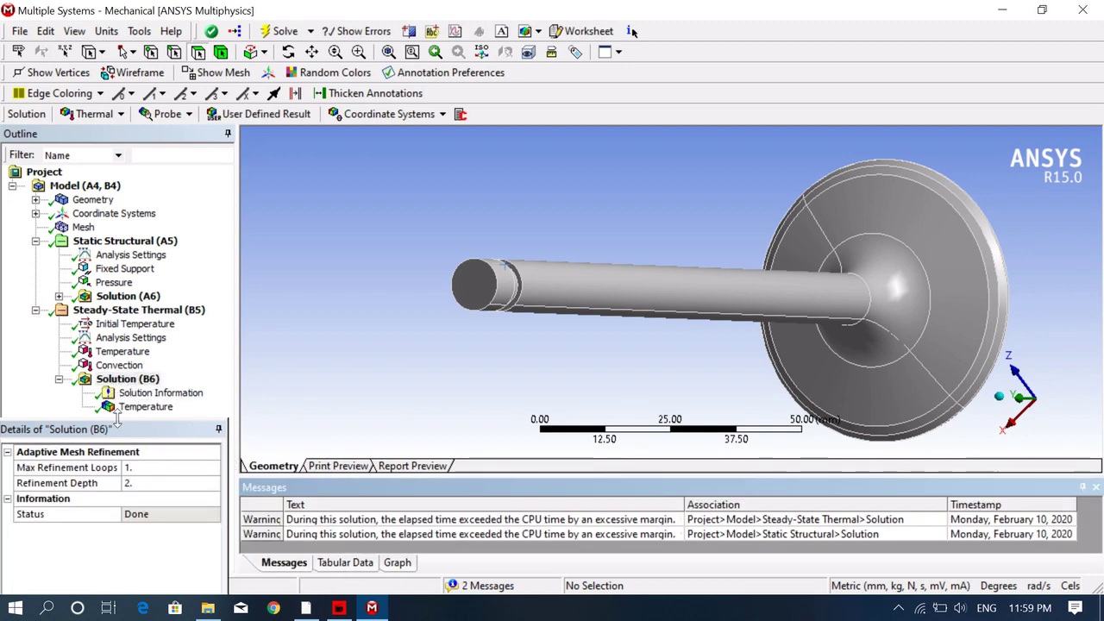
Add Total Heat Flux and Directional Heat Flux results to the steady-state thermal solution
{"action": "mouse_move", "coordinate": [120, 433]}
{"action": "left_mouse_down"}
{"action": "mouse_move", "coordinate": [124, 446]}
{"action": "mouse_move", "coordinate": [124, 432]}
{"action": "left_mouse_up"}
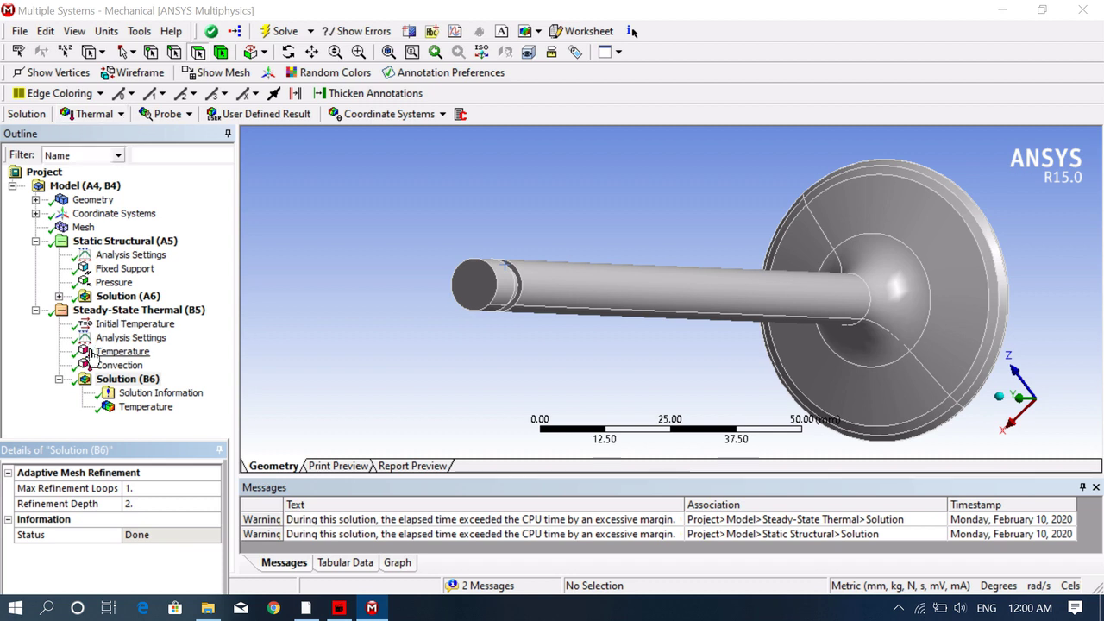
{"action": "left_click", "coordinate": [105, 379]}
{"action": "left_click", "coordinate": [121, 115]}
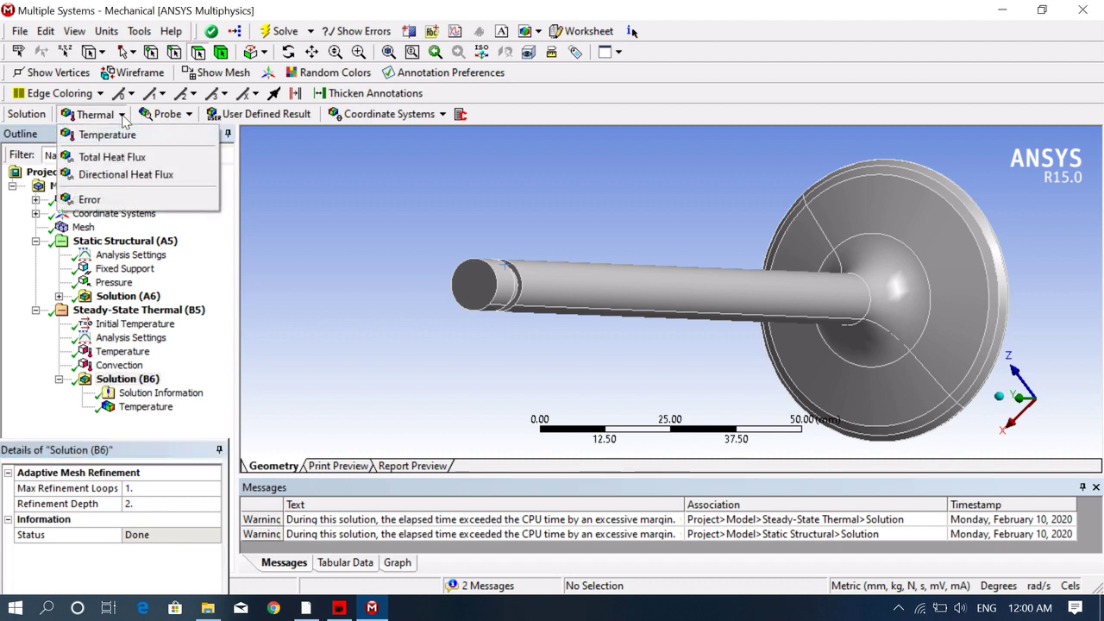
{"action": "left_click", "coordinate": [111, 157]}
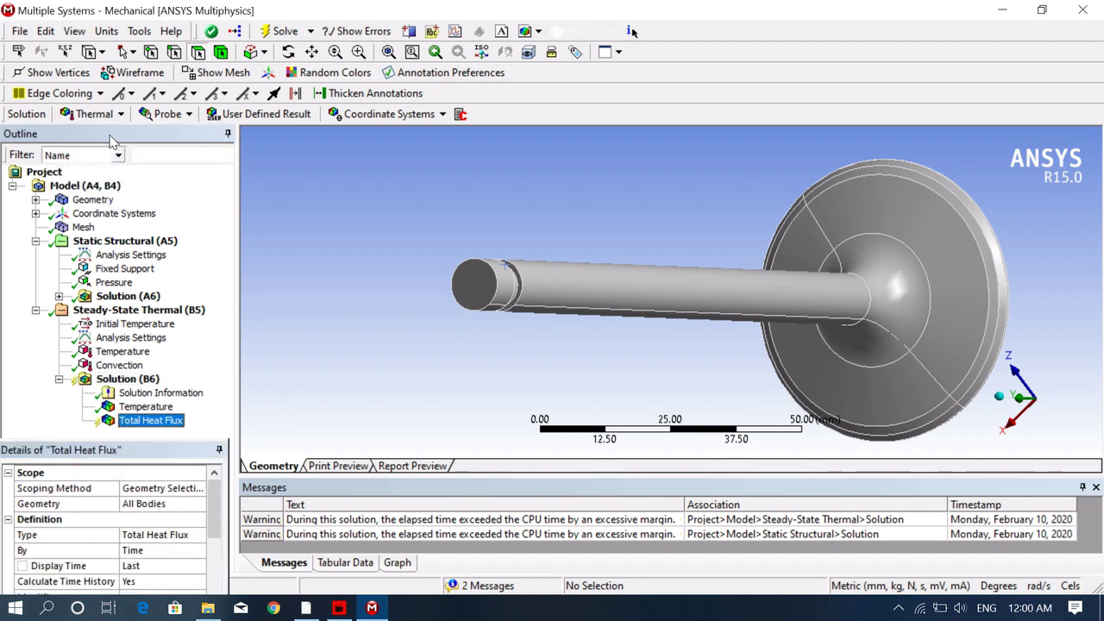
{"action": "left_click", "coordinate": [121, 114]}
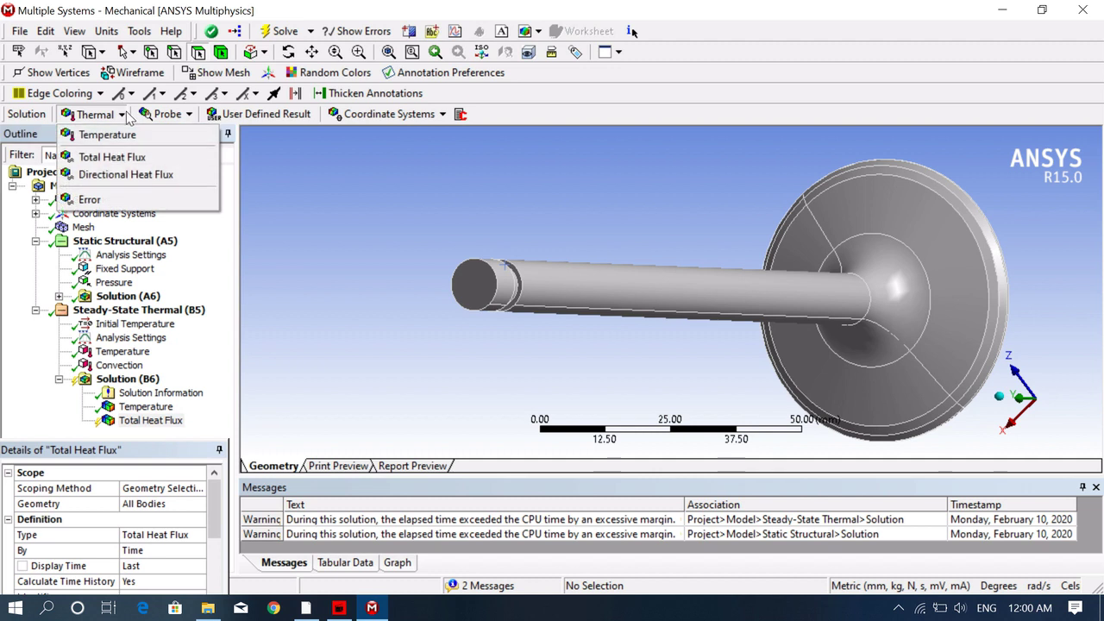
{"action": "left_click", "coordinate": [131, 176]}
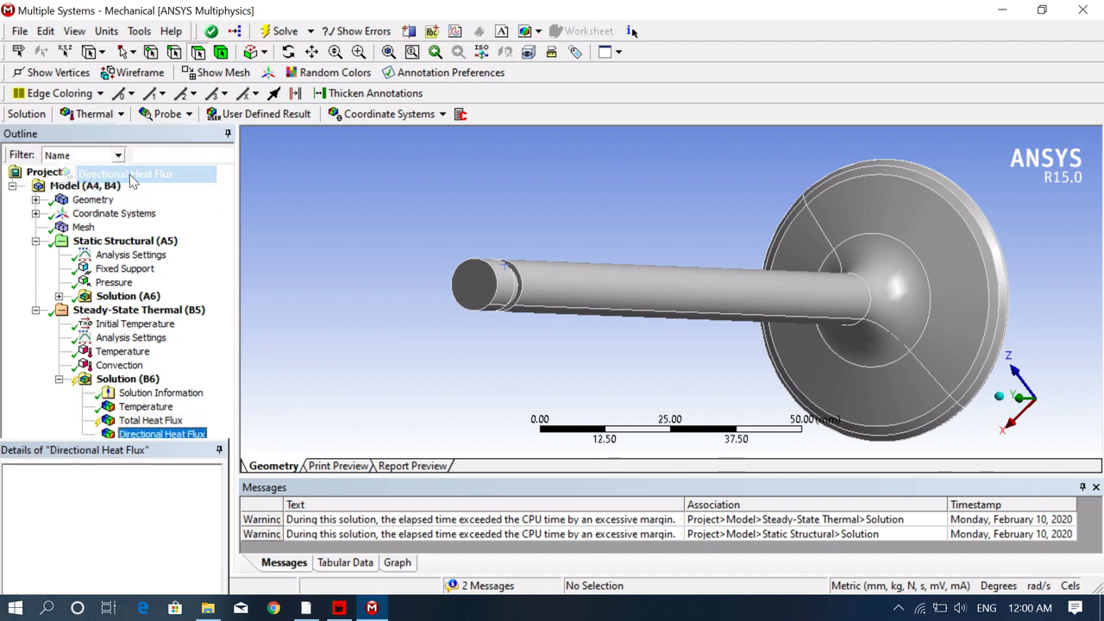
Evaluate all results of the steady-state thermal solution
{"action": "left_click", "coordinate": [121, 379]}
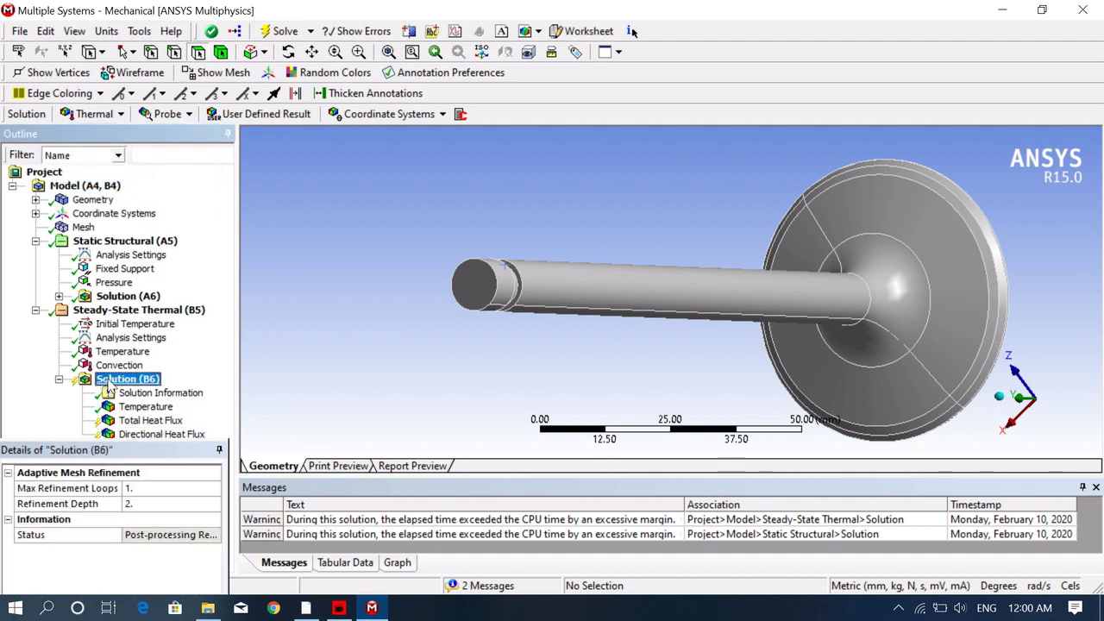
{"action": "right_click", "coordinate": [112, 380]}
{"action": "left_click", "coordinate": [155, 414]}
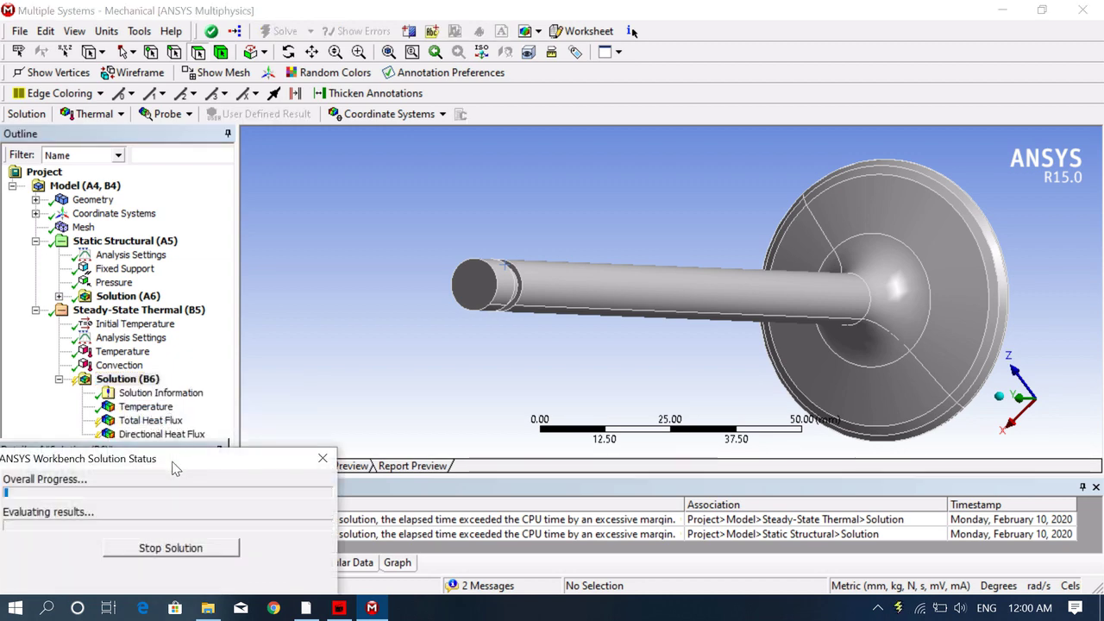
{"action": "mouse_move", "coordinate": [172, 454]}
{"action": "left_mouse_down"}
{"action": "mouse_move", "coordinate": [169, 467]}
{"action": "mouse_move", "coordinate": [170, 451]}
{"action": "left_mouse_up"}
Examine the temperature contour along the whole valve, and the total and directional heat flux contours
{"action": "left_click", "coordinate": [123, 411]}
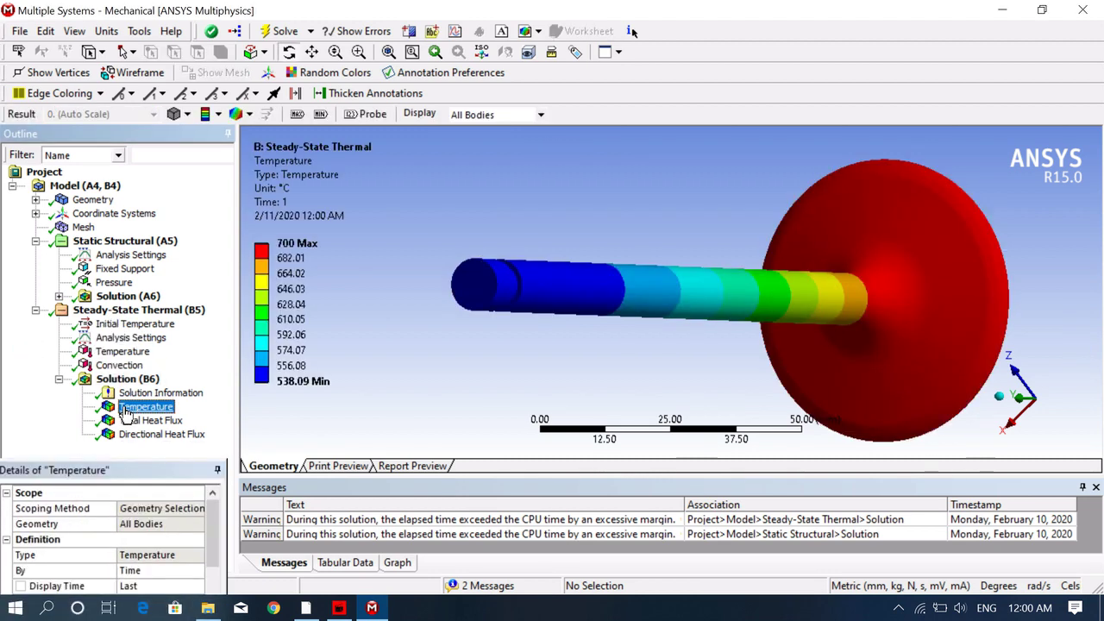
{"action": "left_click_drag", "start_coordinate": [493, 330], "coordinate": [552, 327]}
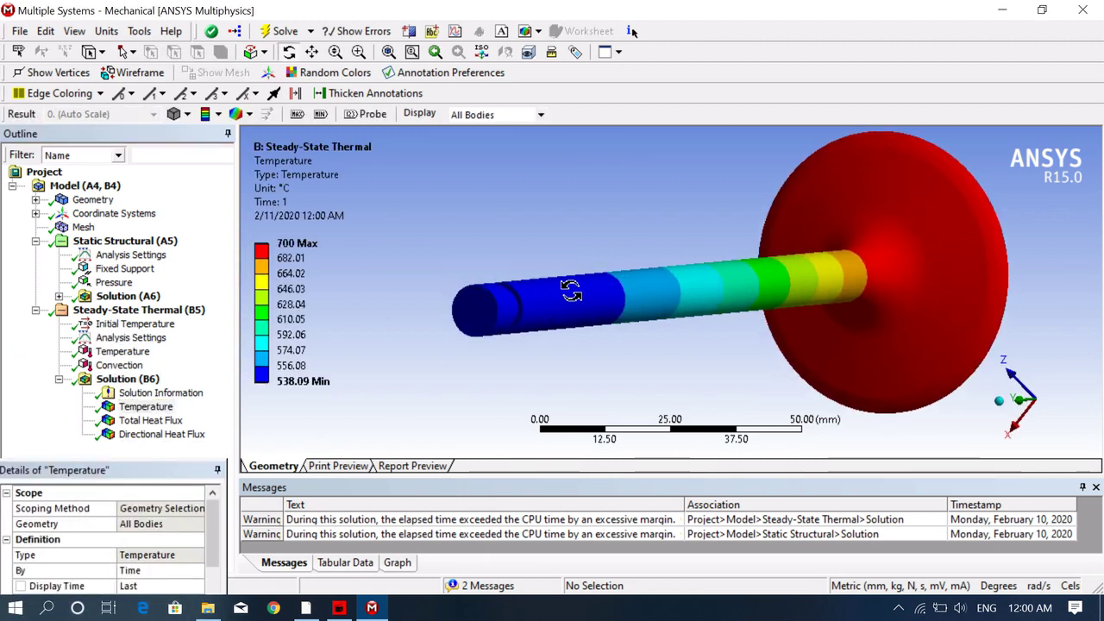
{"action": "scroll", "coordinate": [572, 293], "scroll_direction": "down", "scroll_amount": 2}
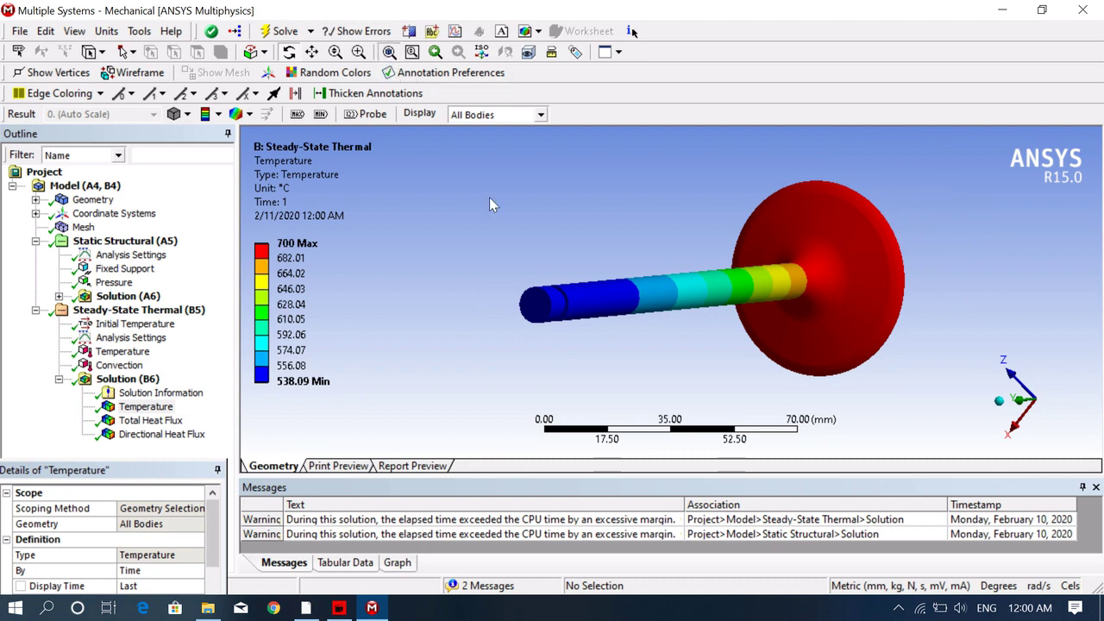
{"action": "left_click_drag", "start_coordinate": [489, 204], "coordinate": [818, 289]}
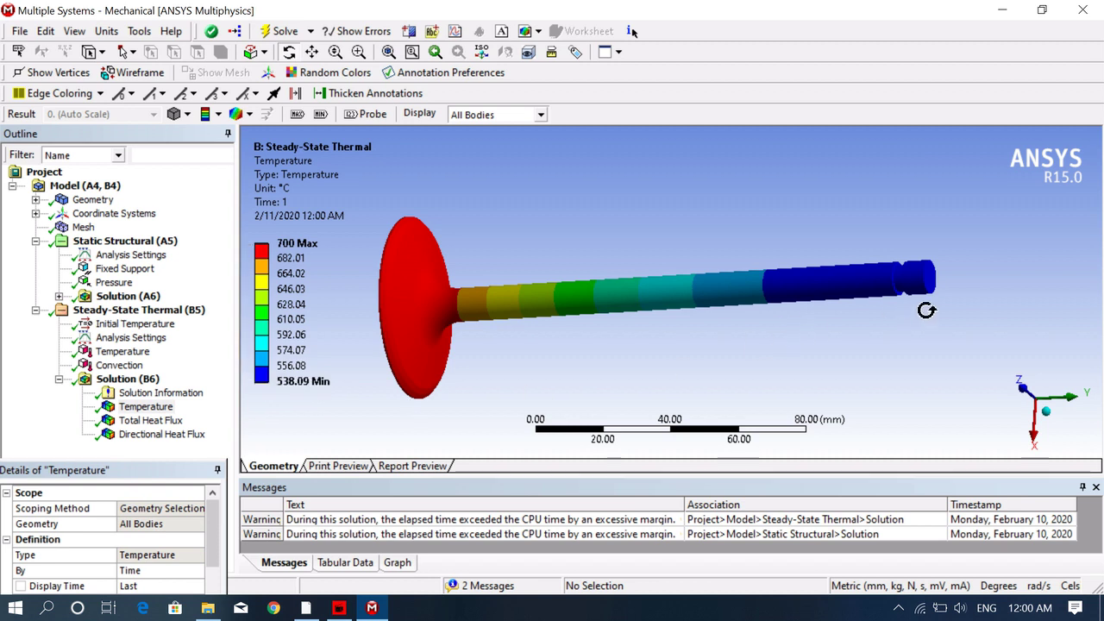
{"action": "left_click", "coordinate": [146, 421]}
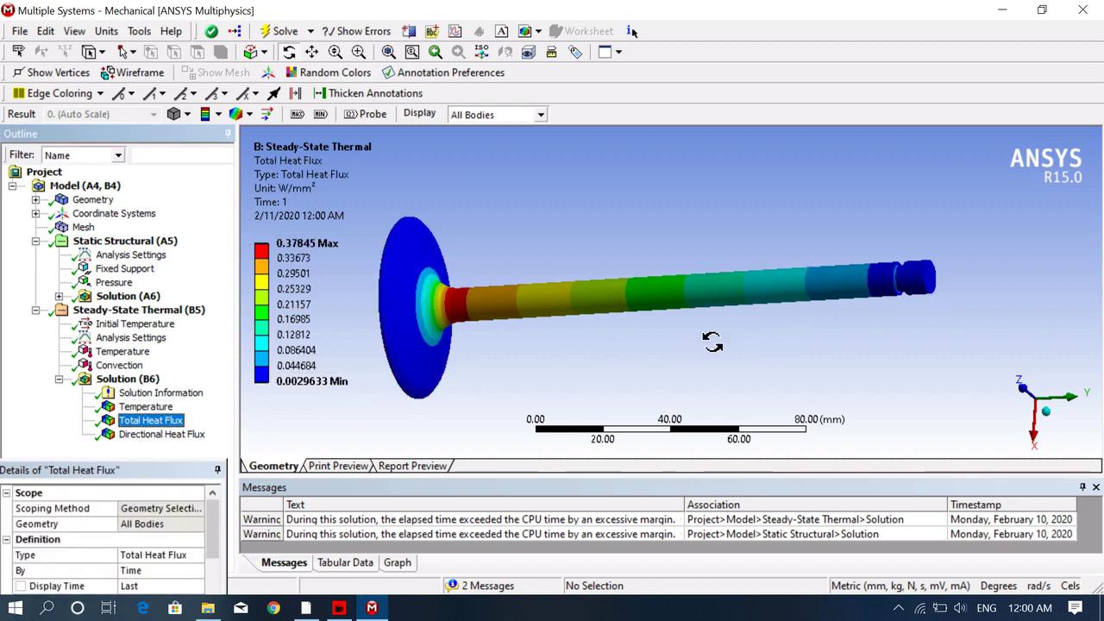
{"action": "left_click", "coordinate": [136, 436]}
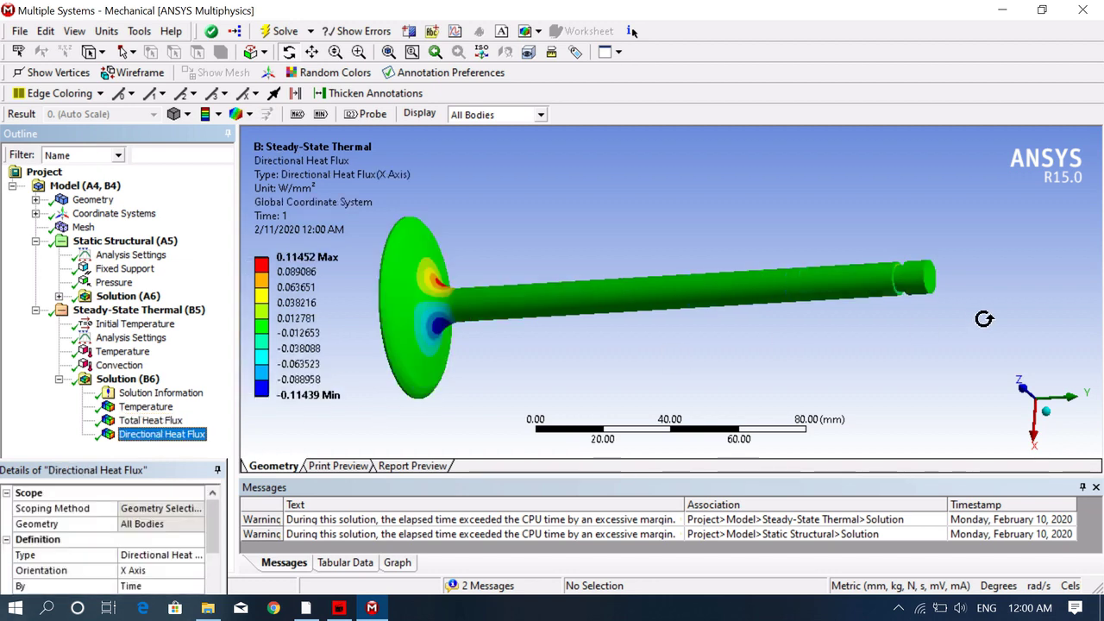
Play the animation of the total heat flux result and stop it
{"action": "left_click", "coordinate": [151, 422]}
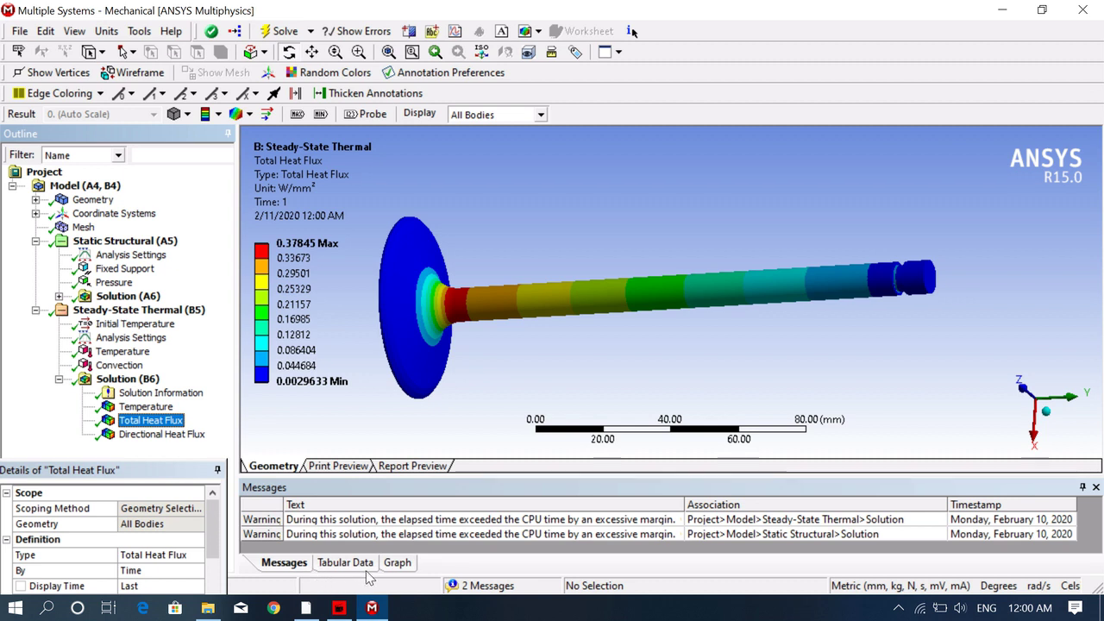
{"action": "left_click", "coordinate": [397, 563]}
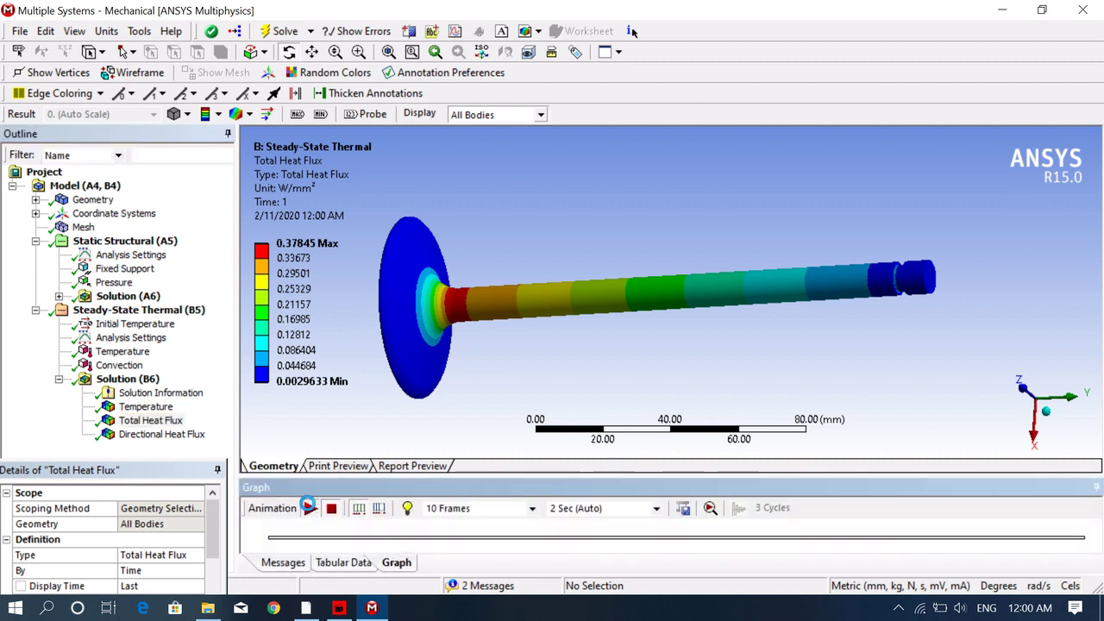
{"action": "left_click", "coordinate": [308, 507]}
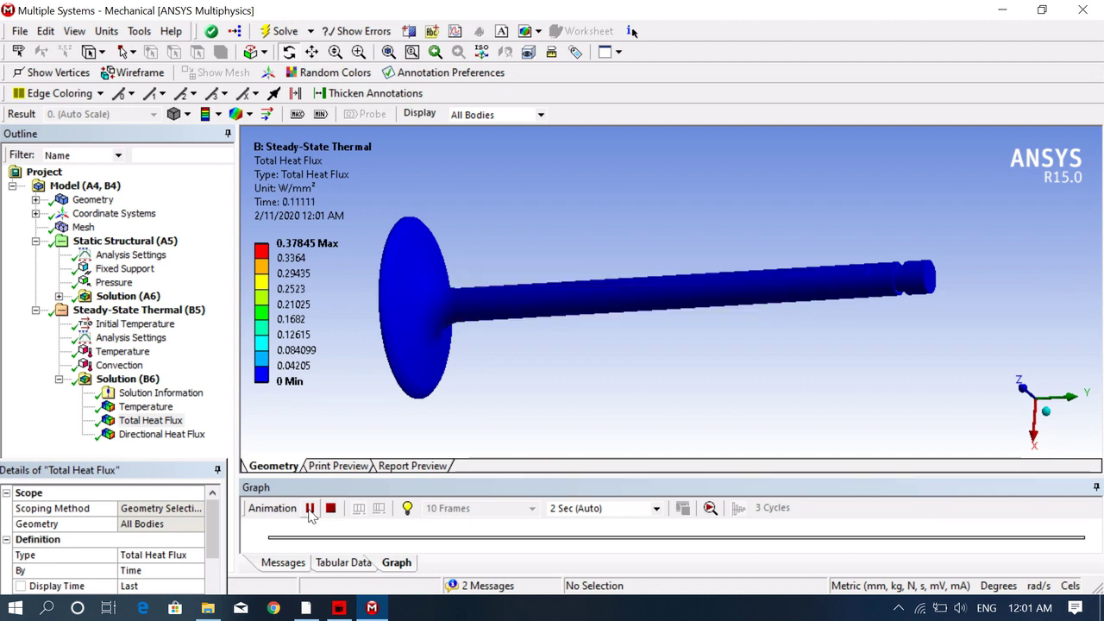
{"action": "left_click", "coordinate": [330, 508]}
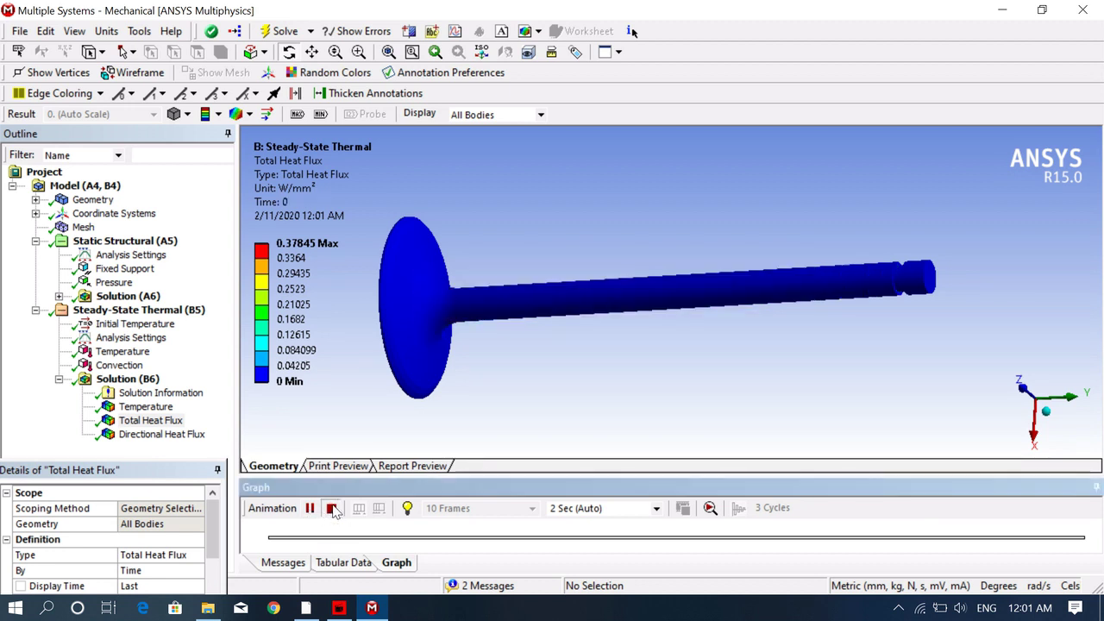
Display the temperature result of the steady-state thermal solution again
{"action": "left_click", "coordinate": [119, 365]}
{"action": "left_click", "coordinate": [116, 379]}
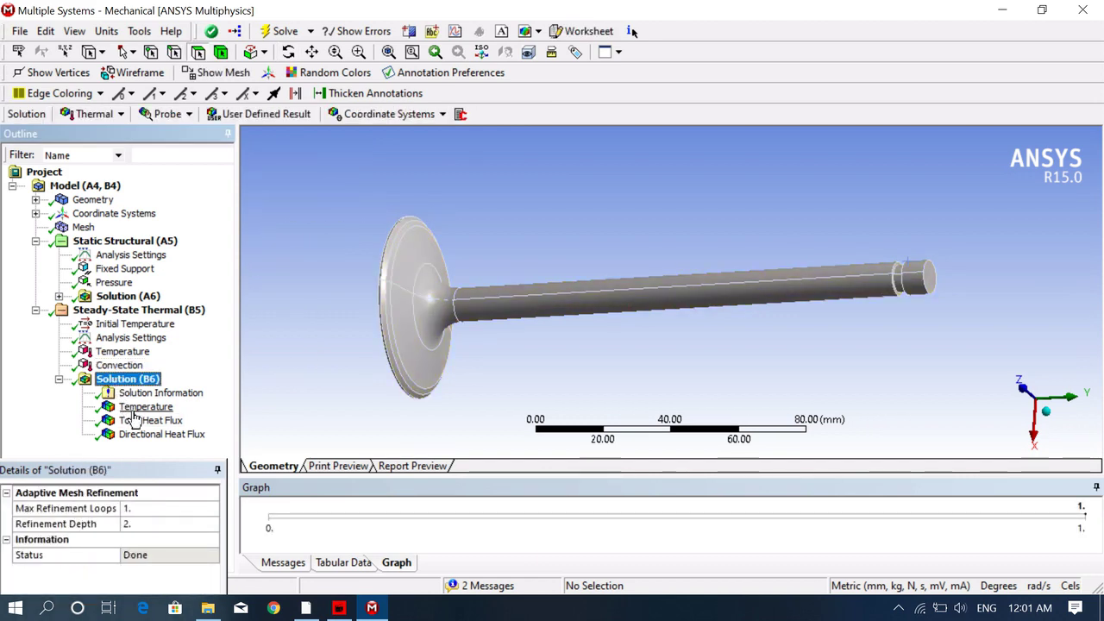
{"action": "left_click", "coordinate": [134, 407]}
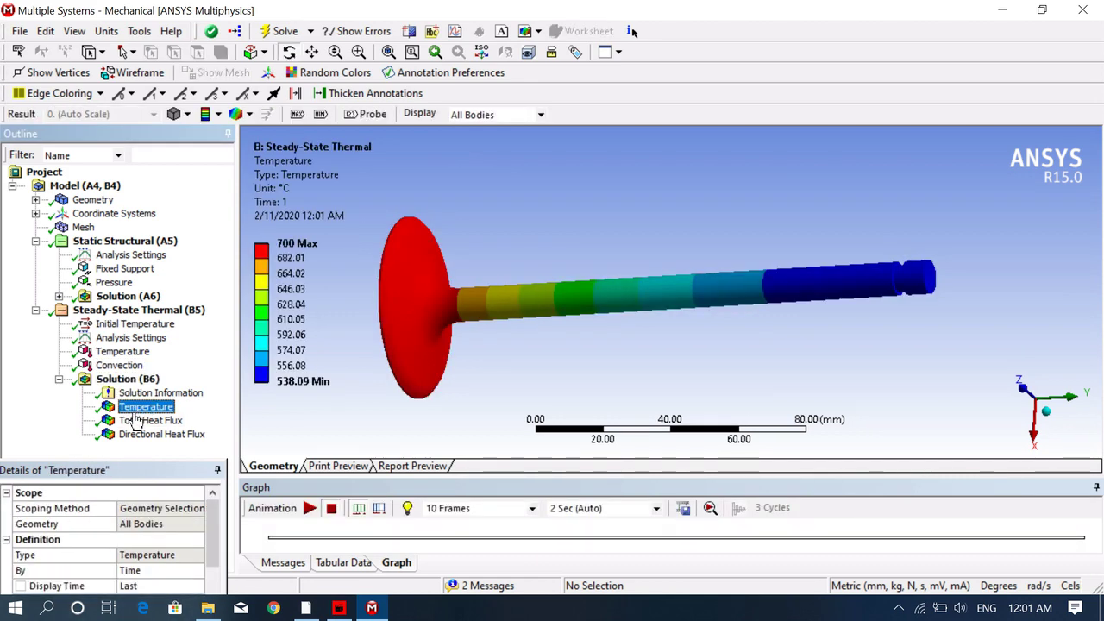